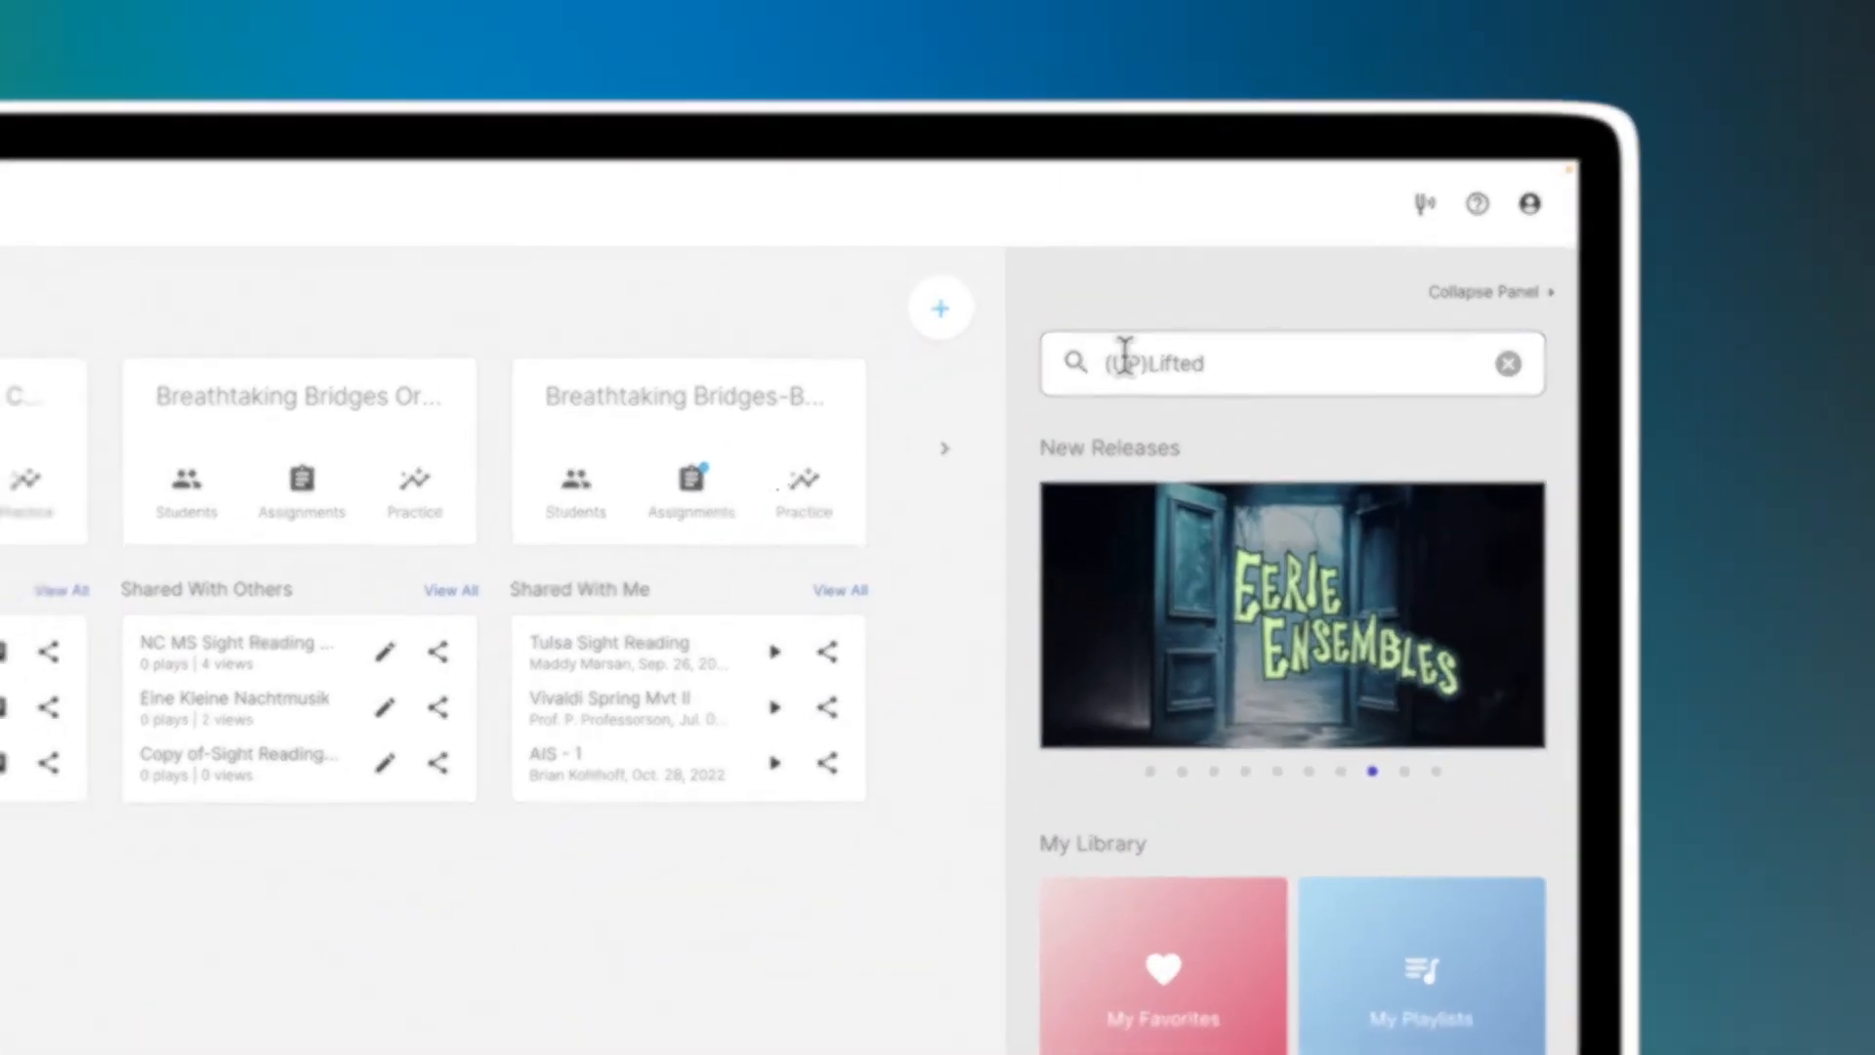
- Search the catalog for (UP)Lifted and open the matching full orchestra title
key("Return")
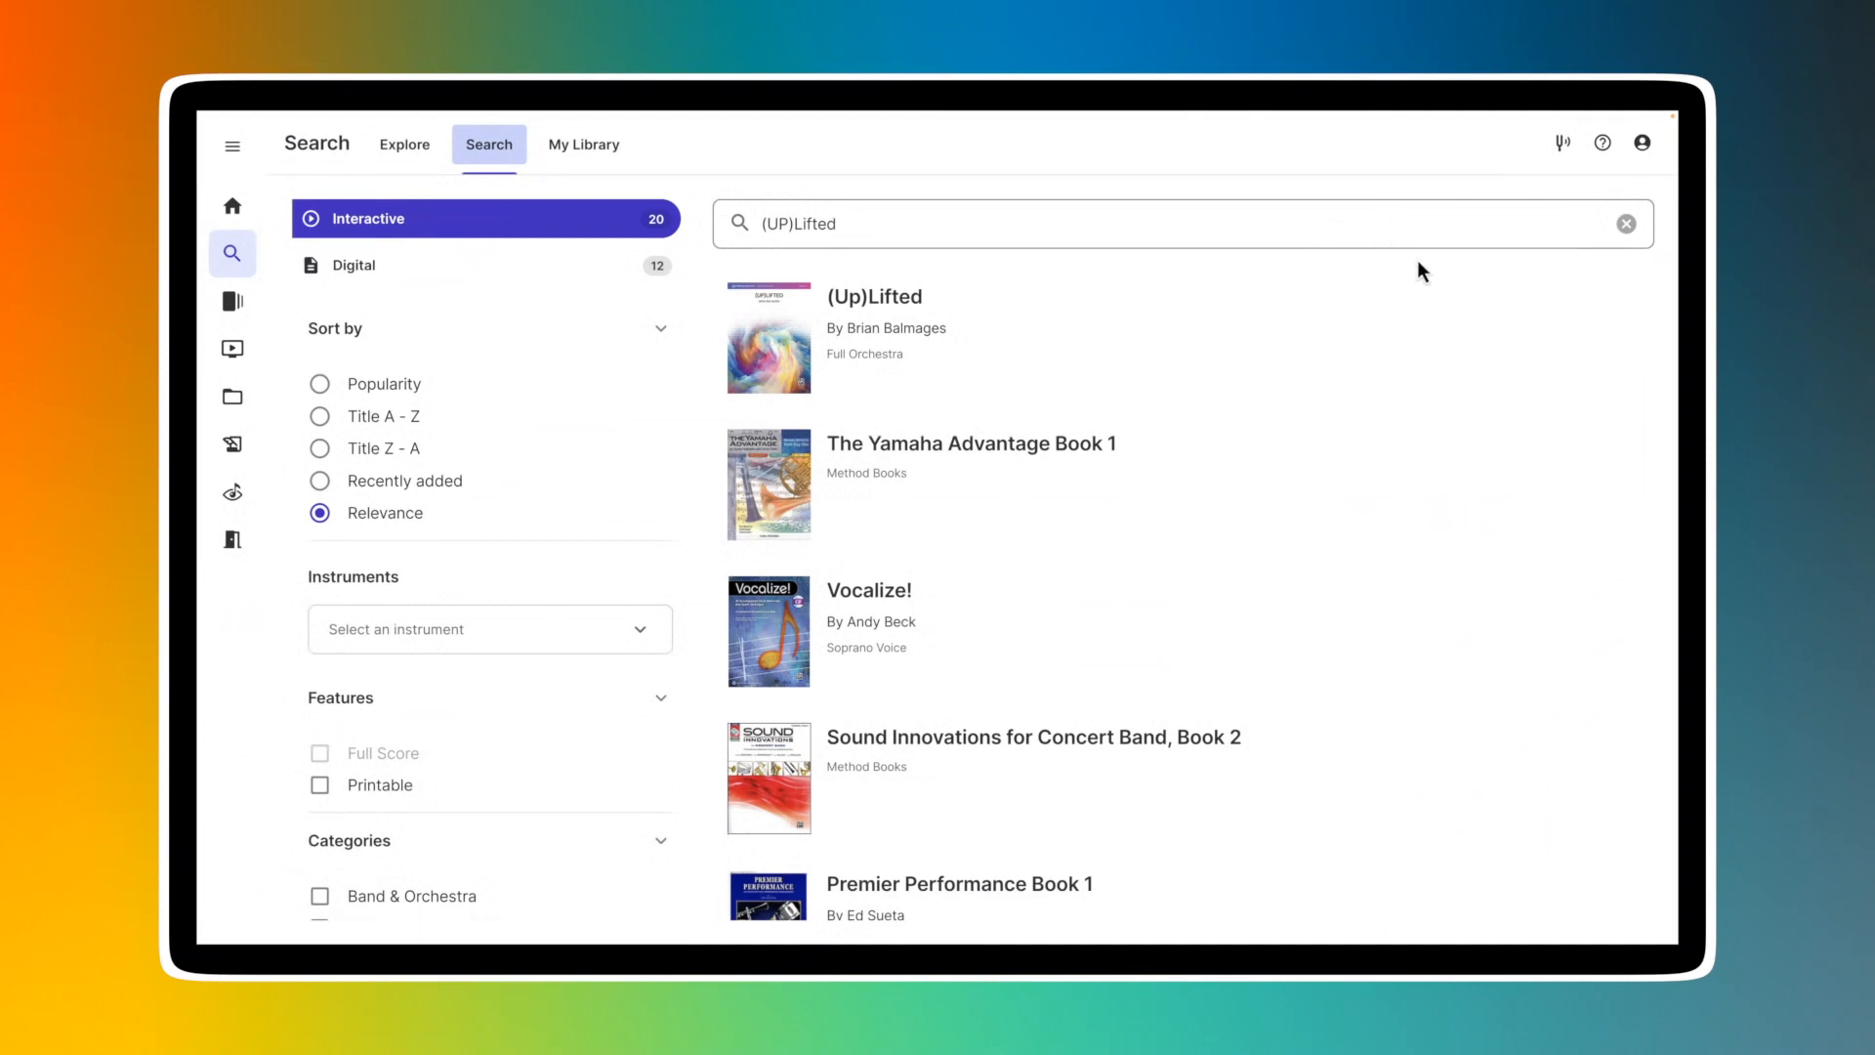
left_click(789, 344)
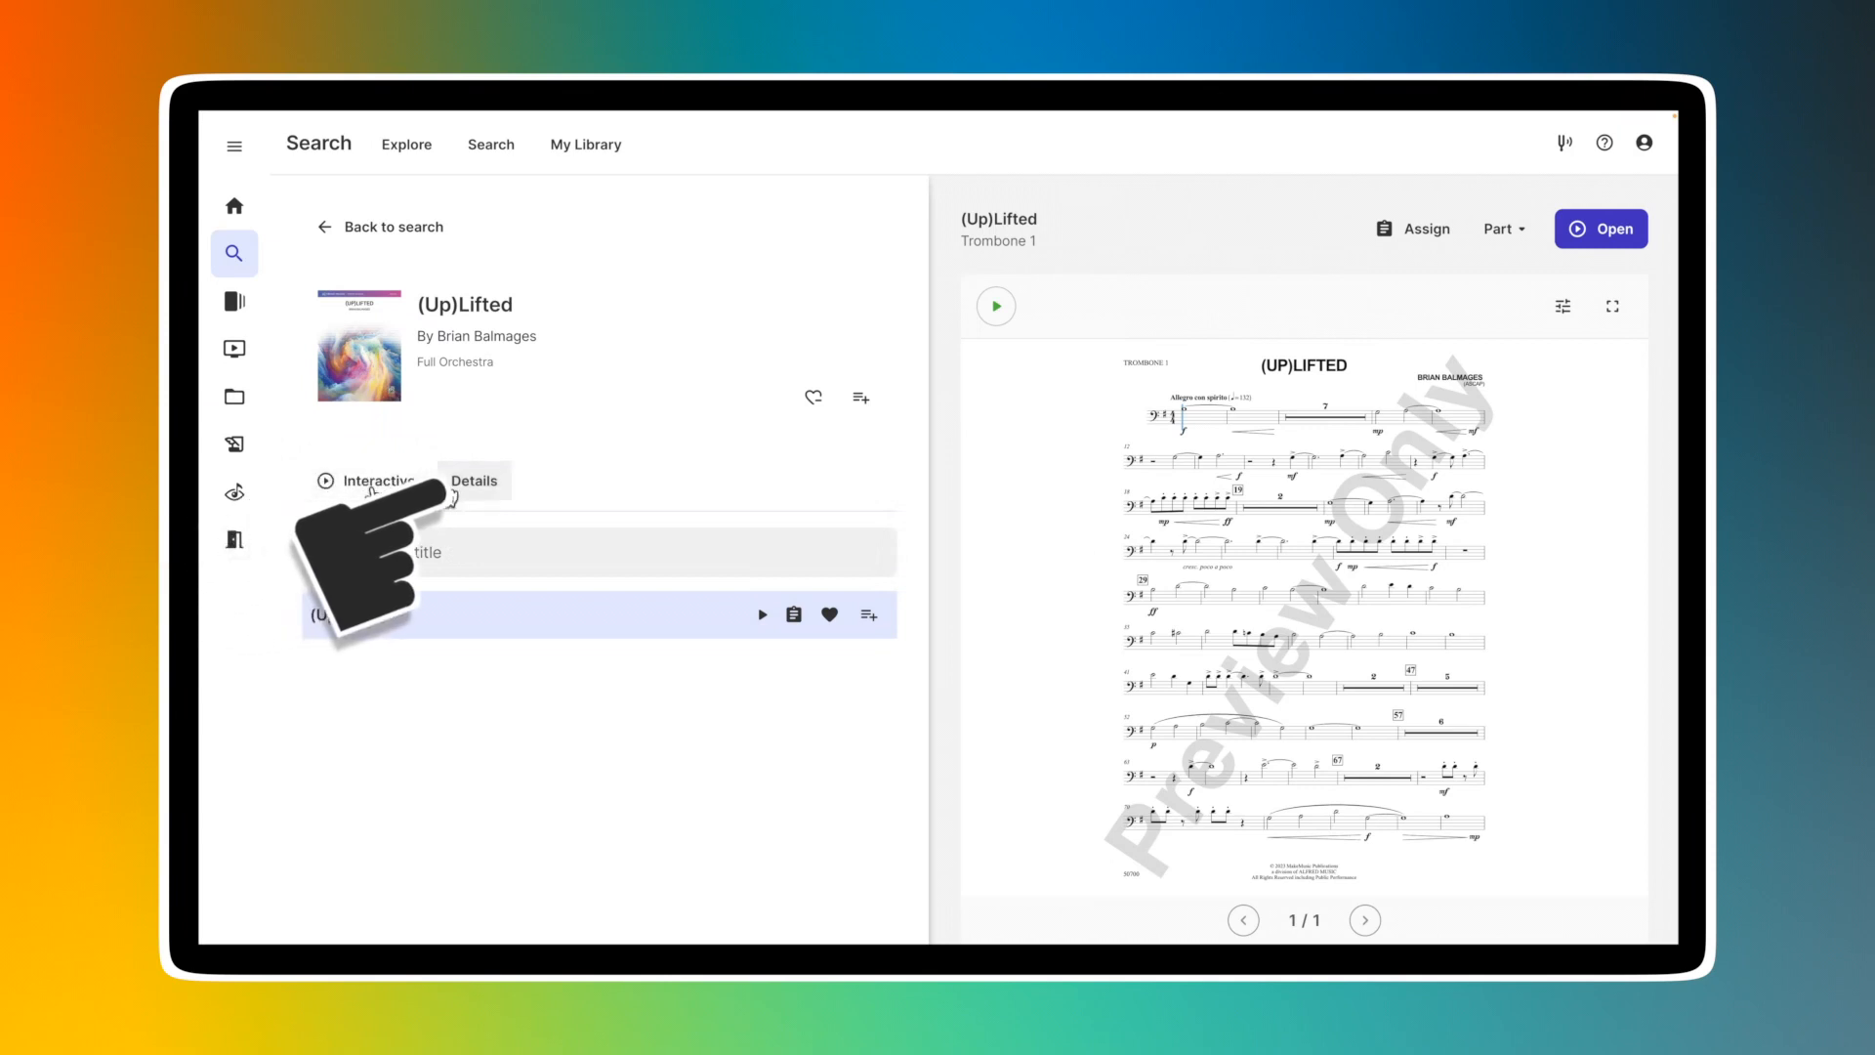
- Review the title's description, features, music and instrument info, and publisher info, and return to its interactive listing
left_click(469, 486)
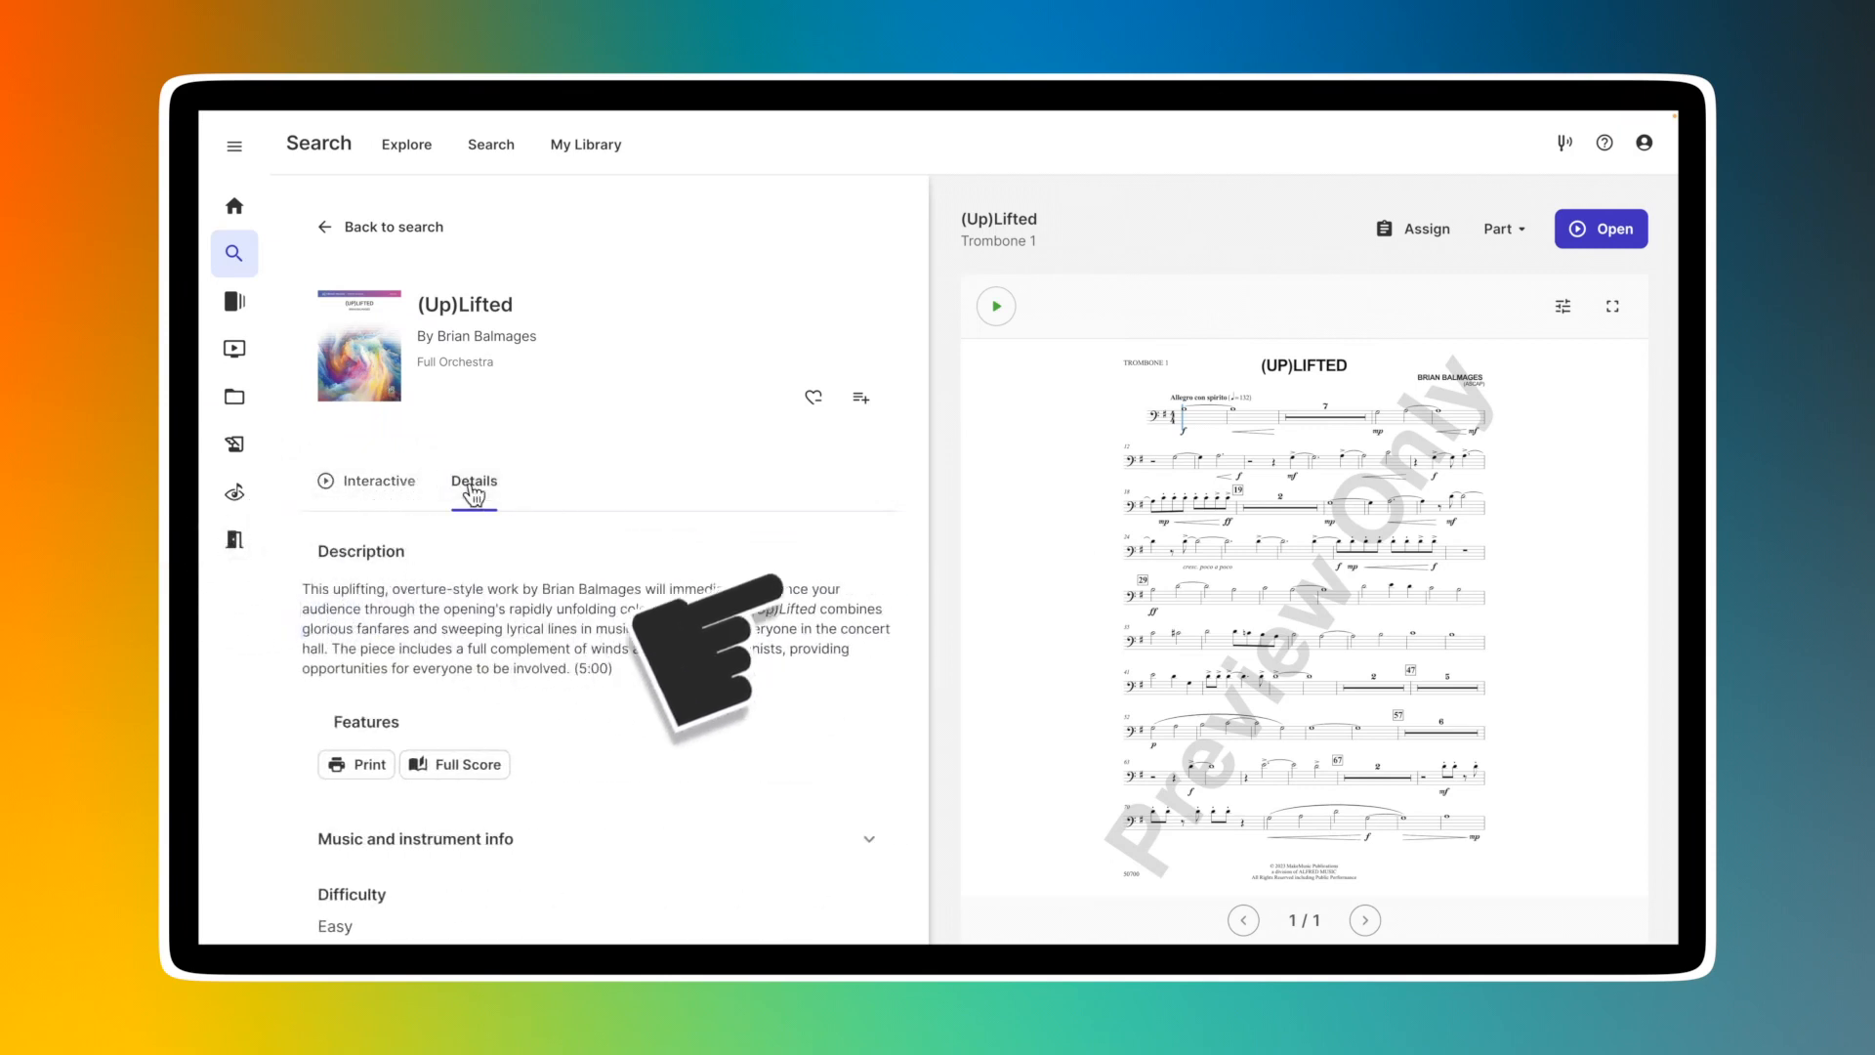
scroll(675, 781, "down", 3)
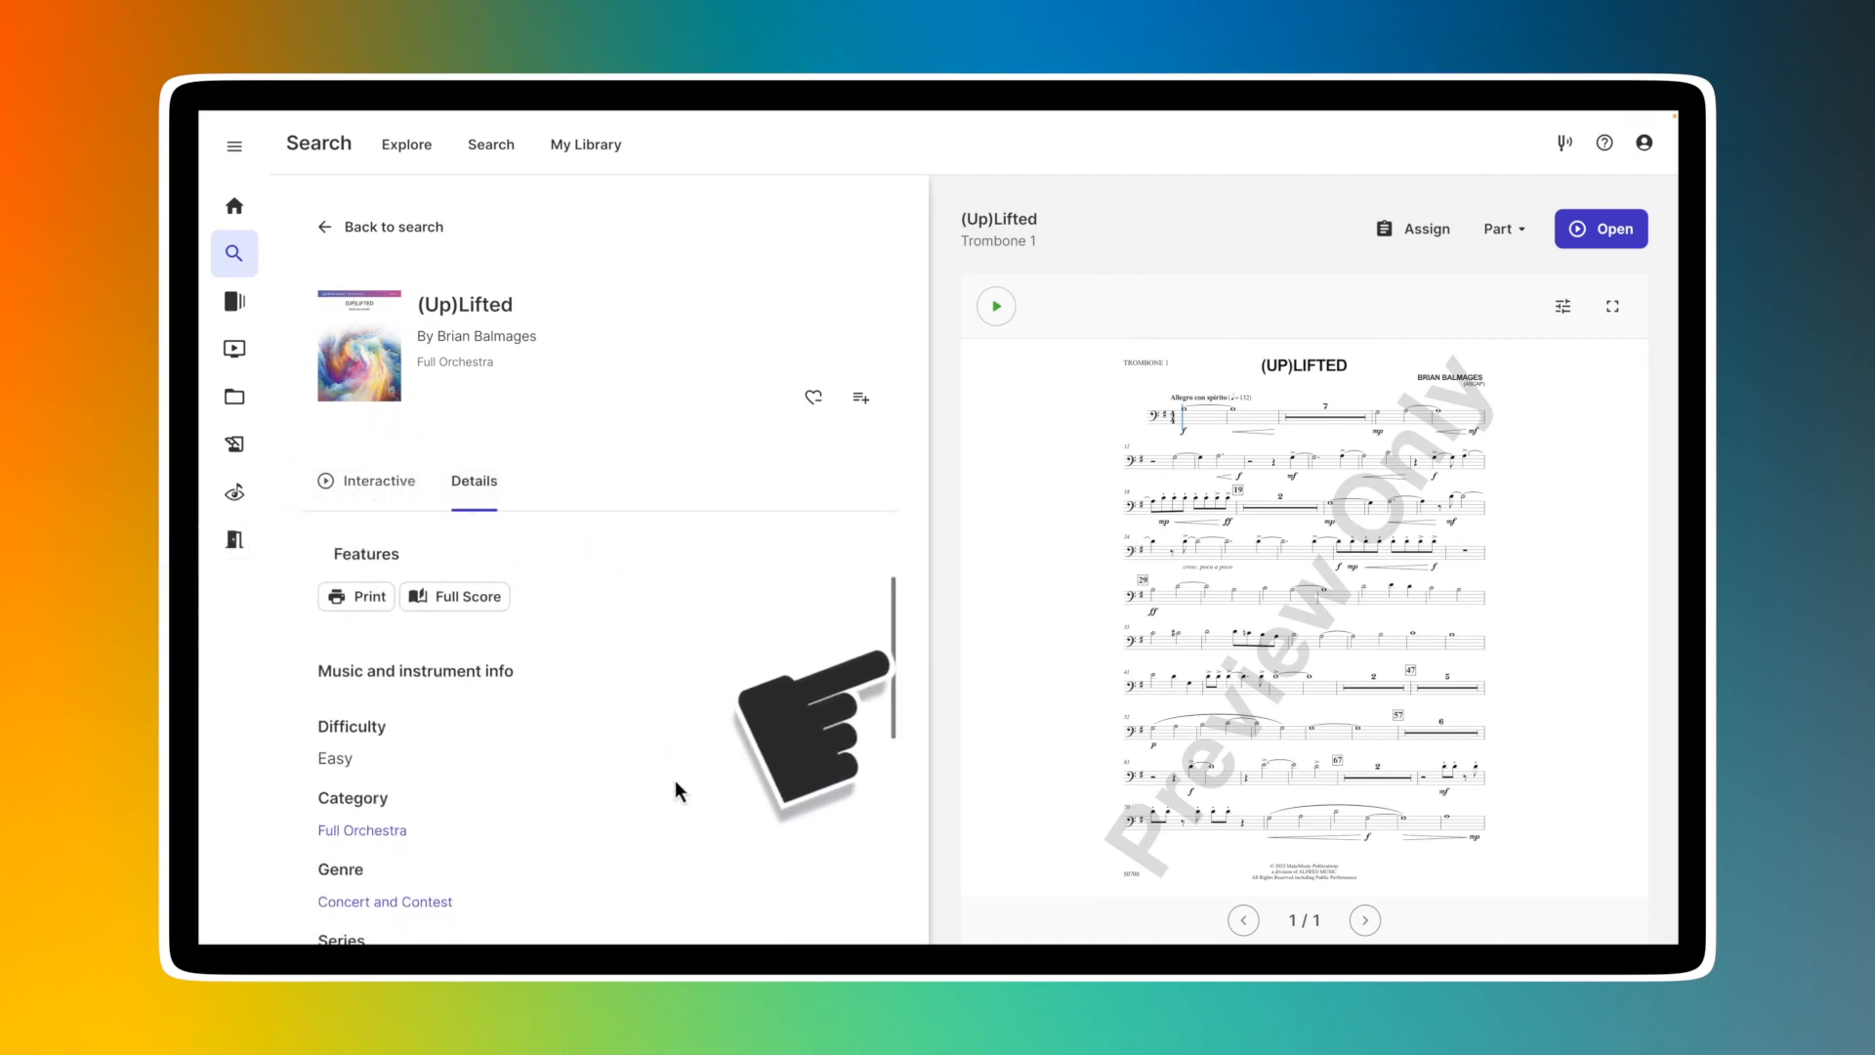
scroll(676, 779, "down", 3)
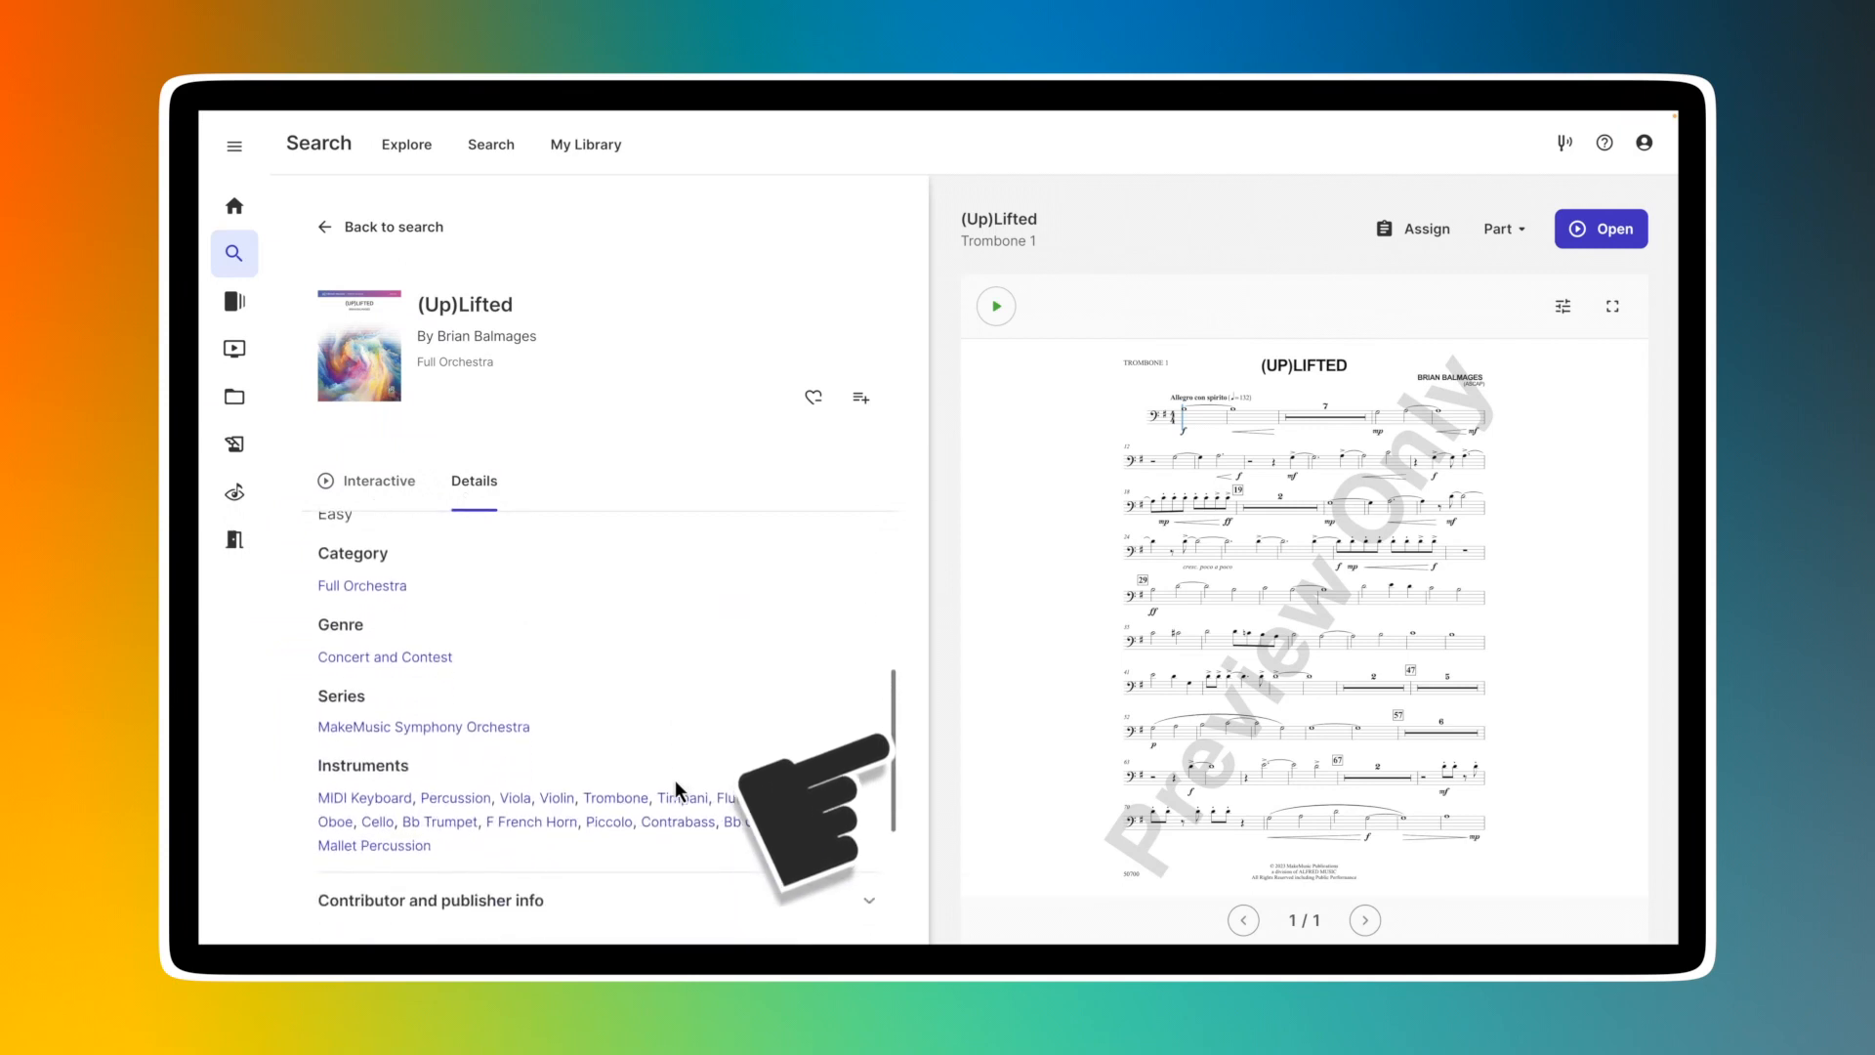
scroll(676, 779, "down", 3)
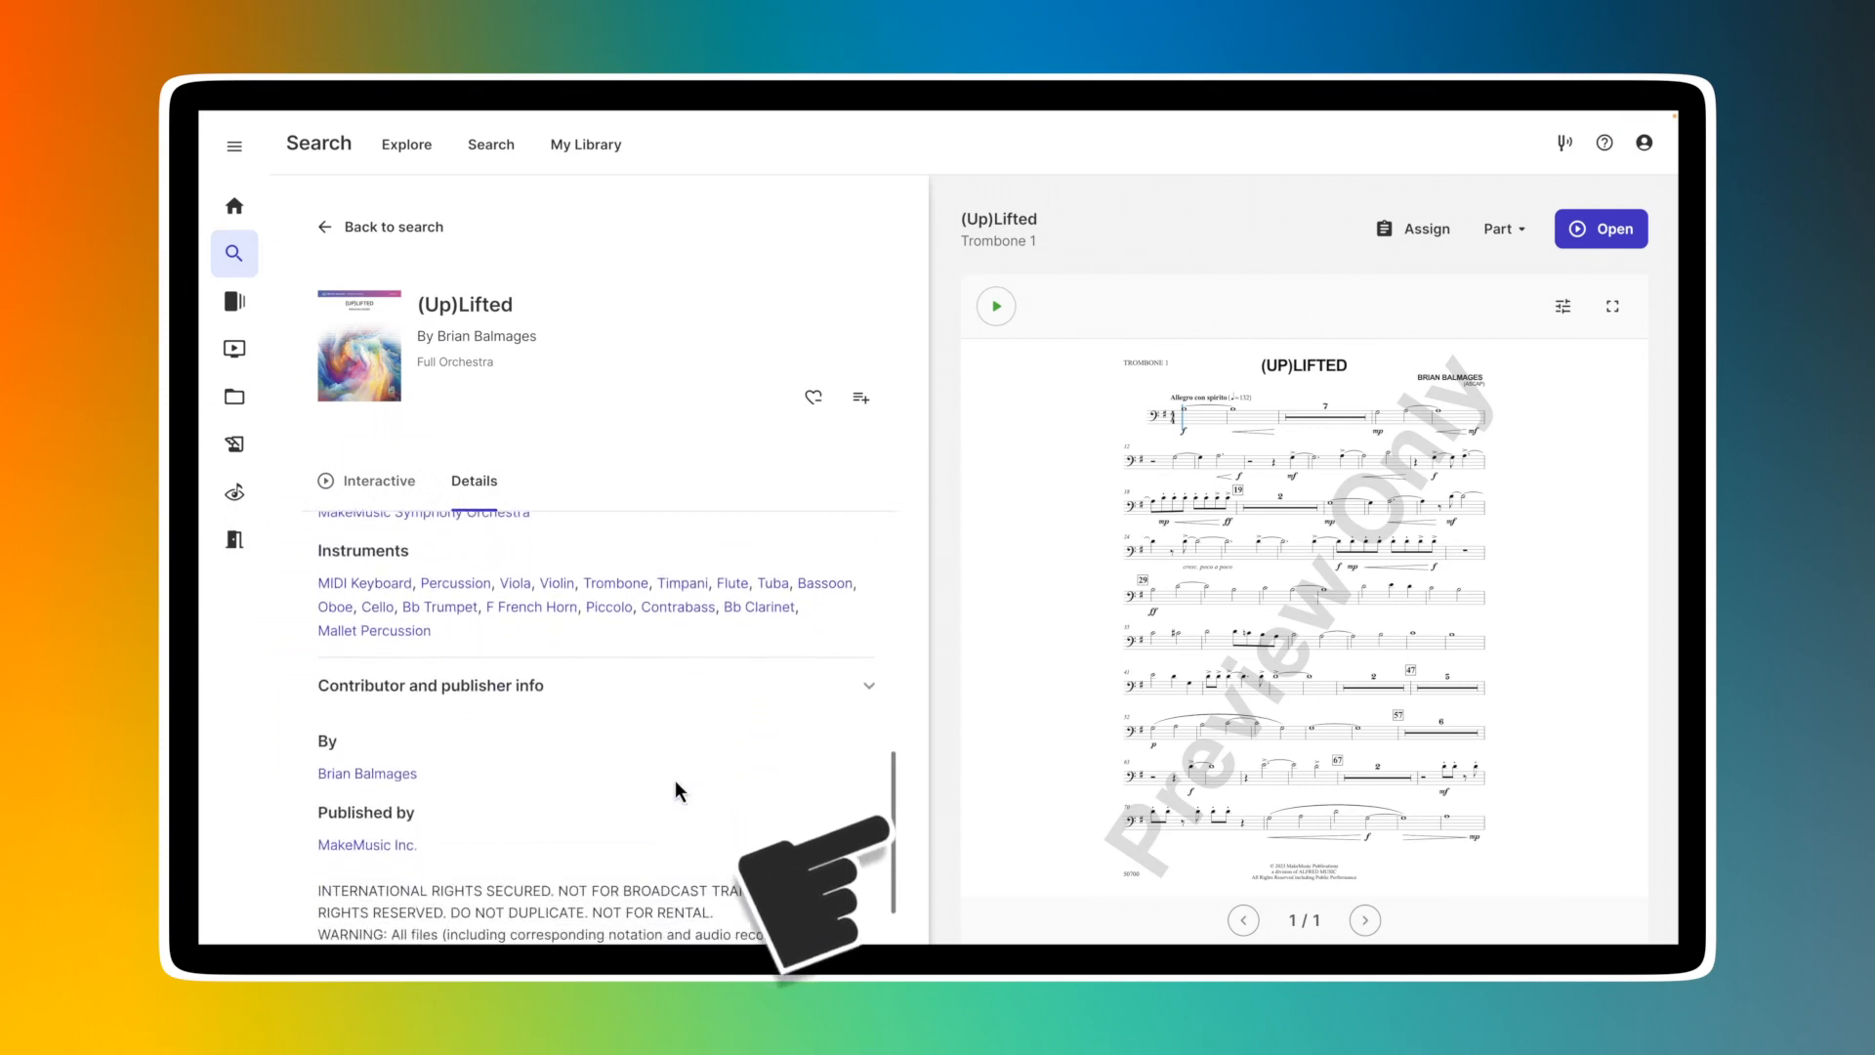
scroll(675, 781, "down", 1)
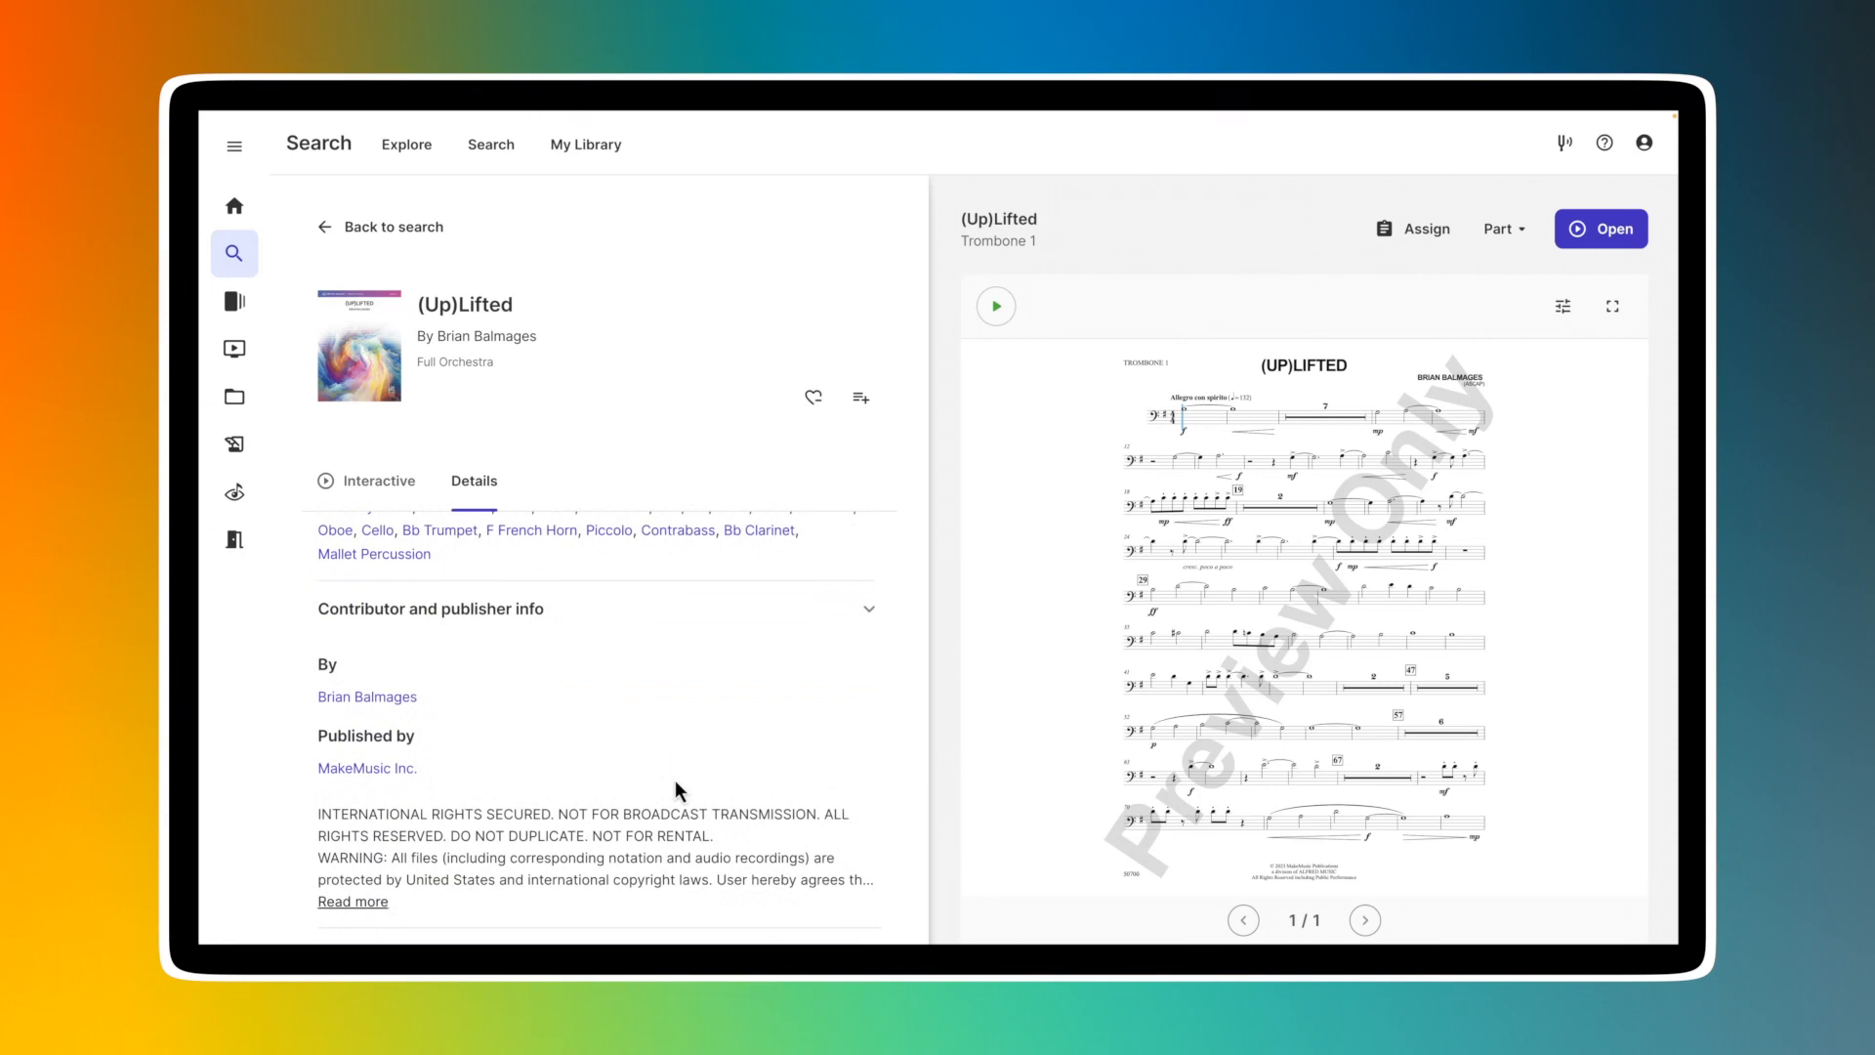
left_click(383, 485)
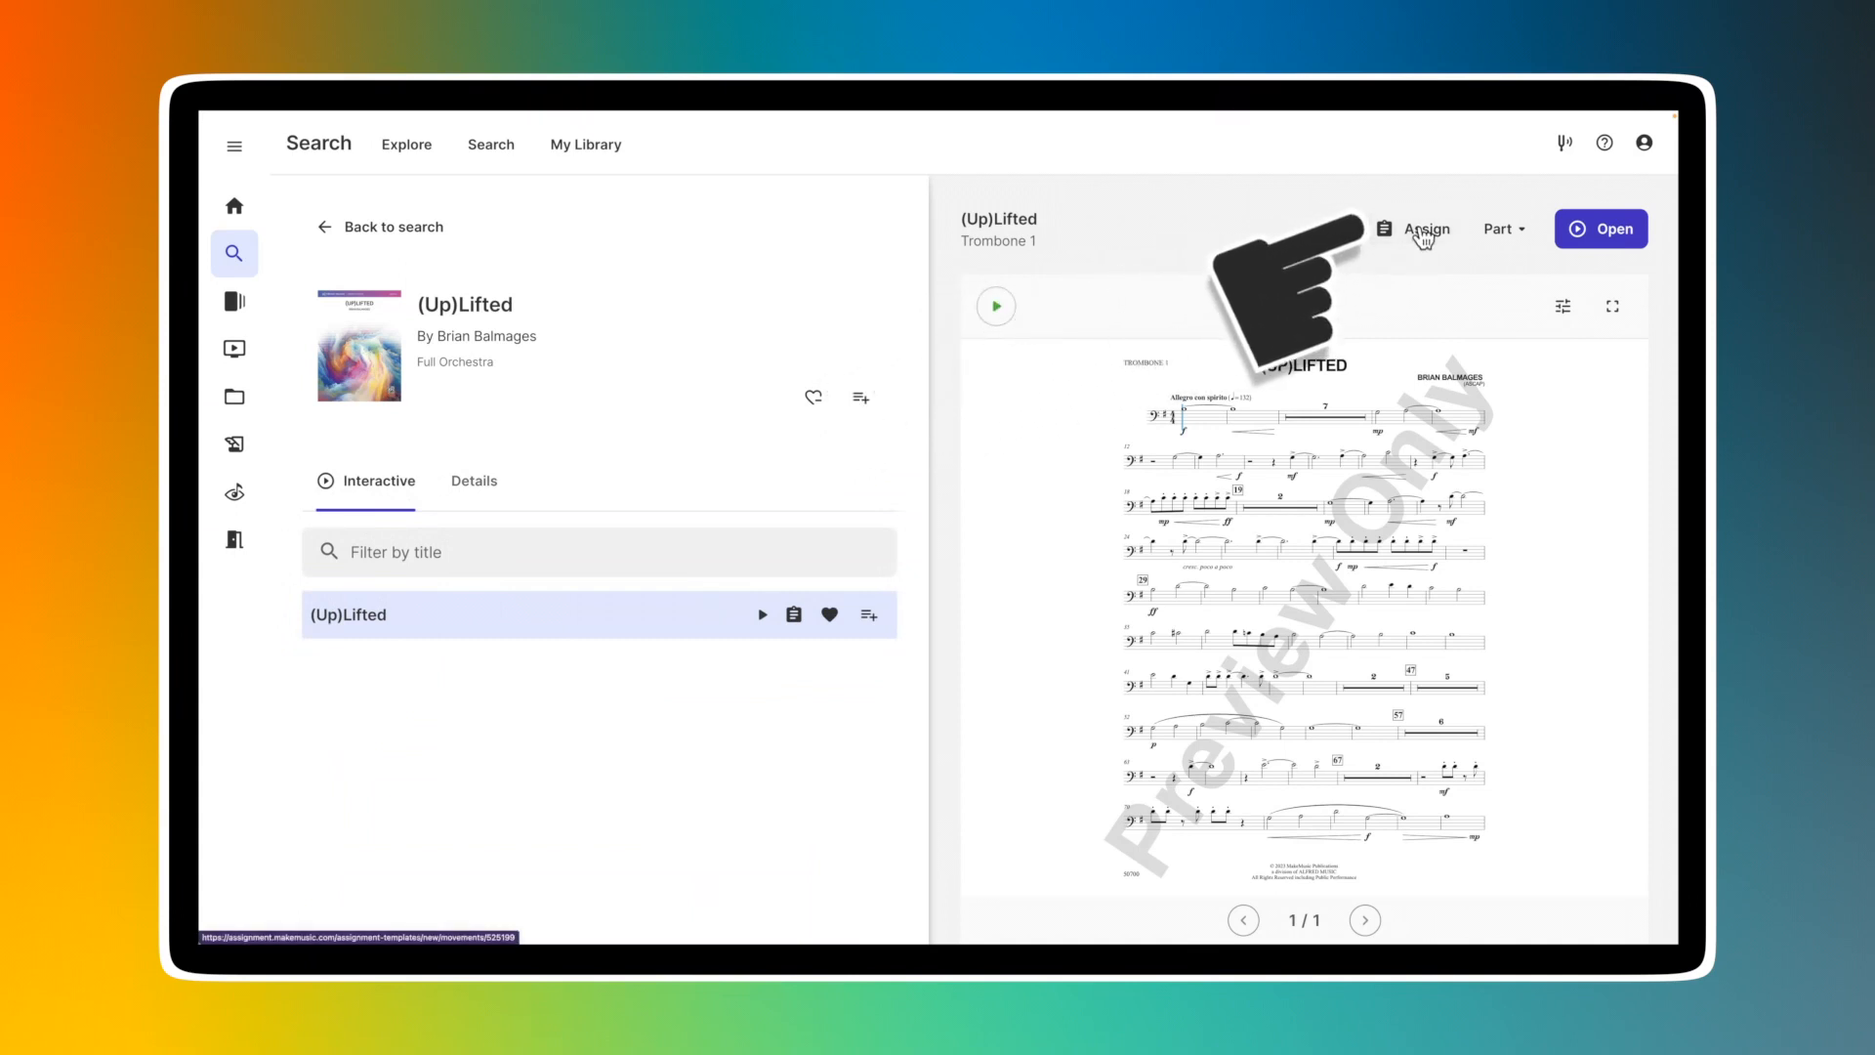
- Mute the My part and Metronome tracks in the music preview's volume settings
left_click(1565, 309)
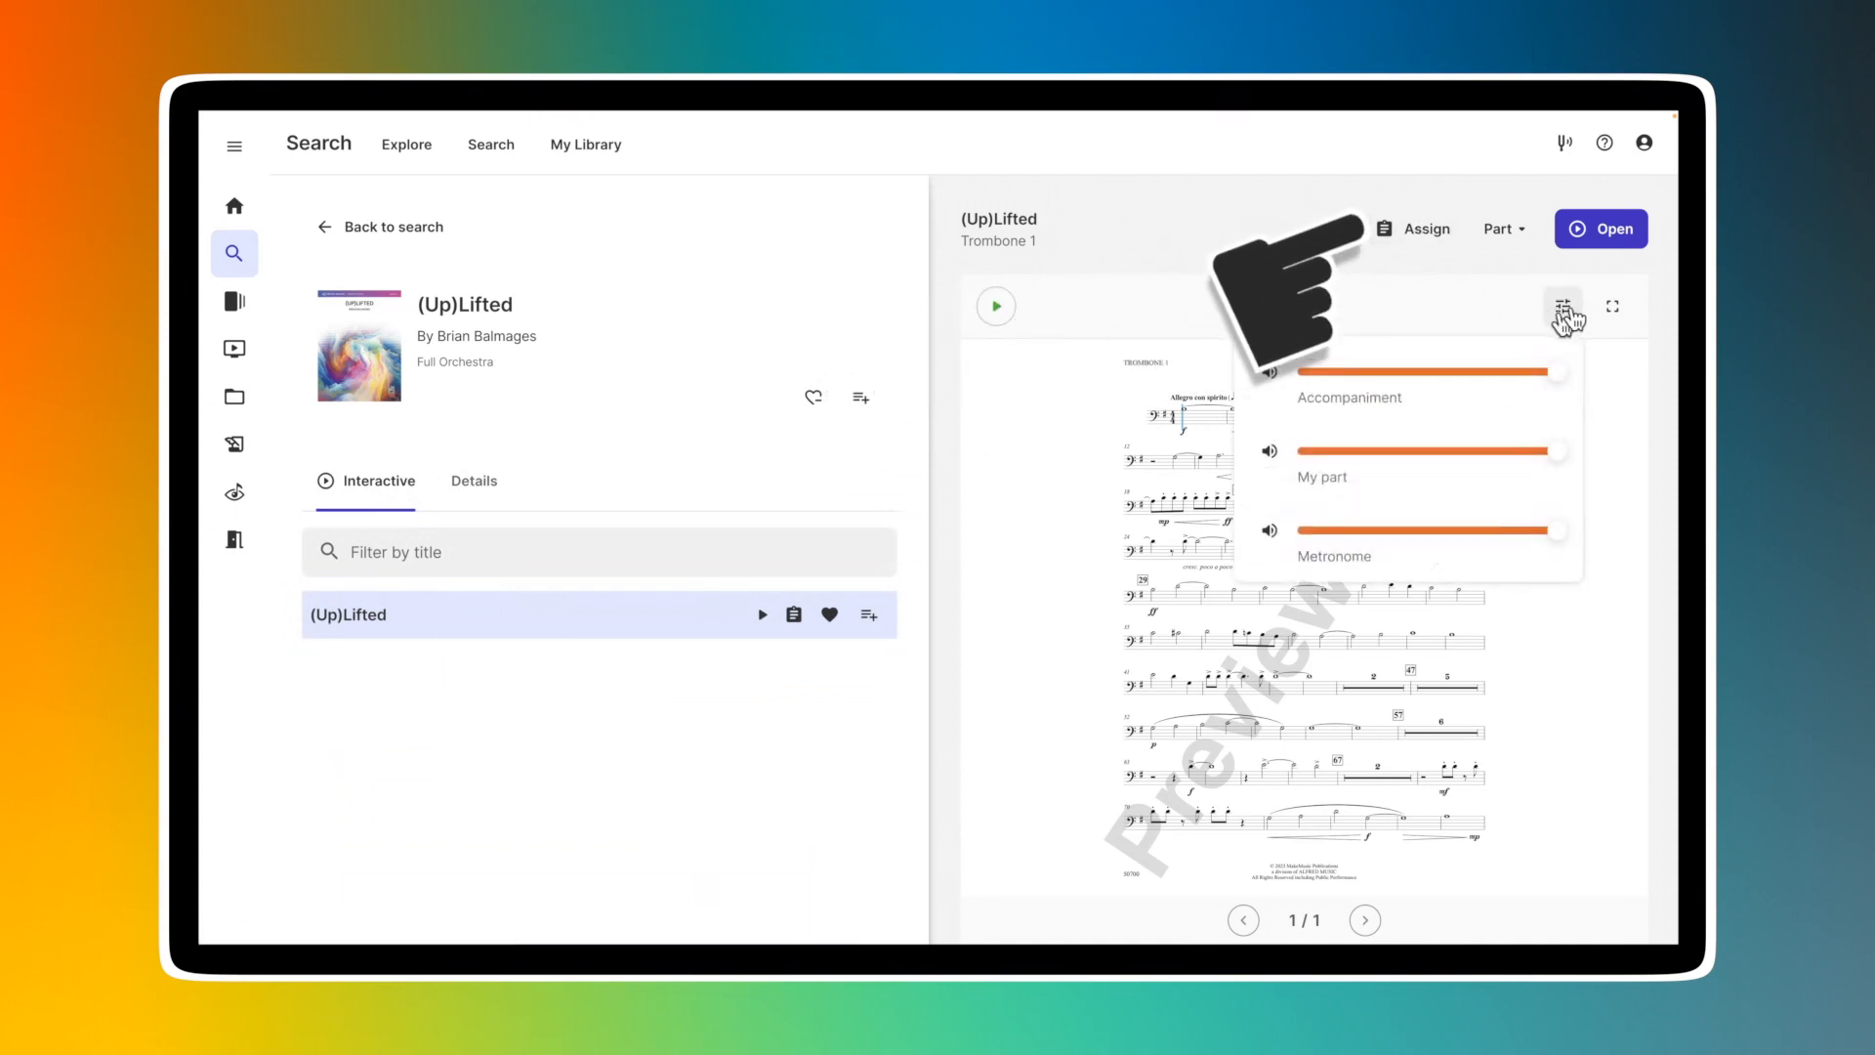
left_click(1270, 453)
left_click(1270, 530)
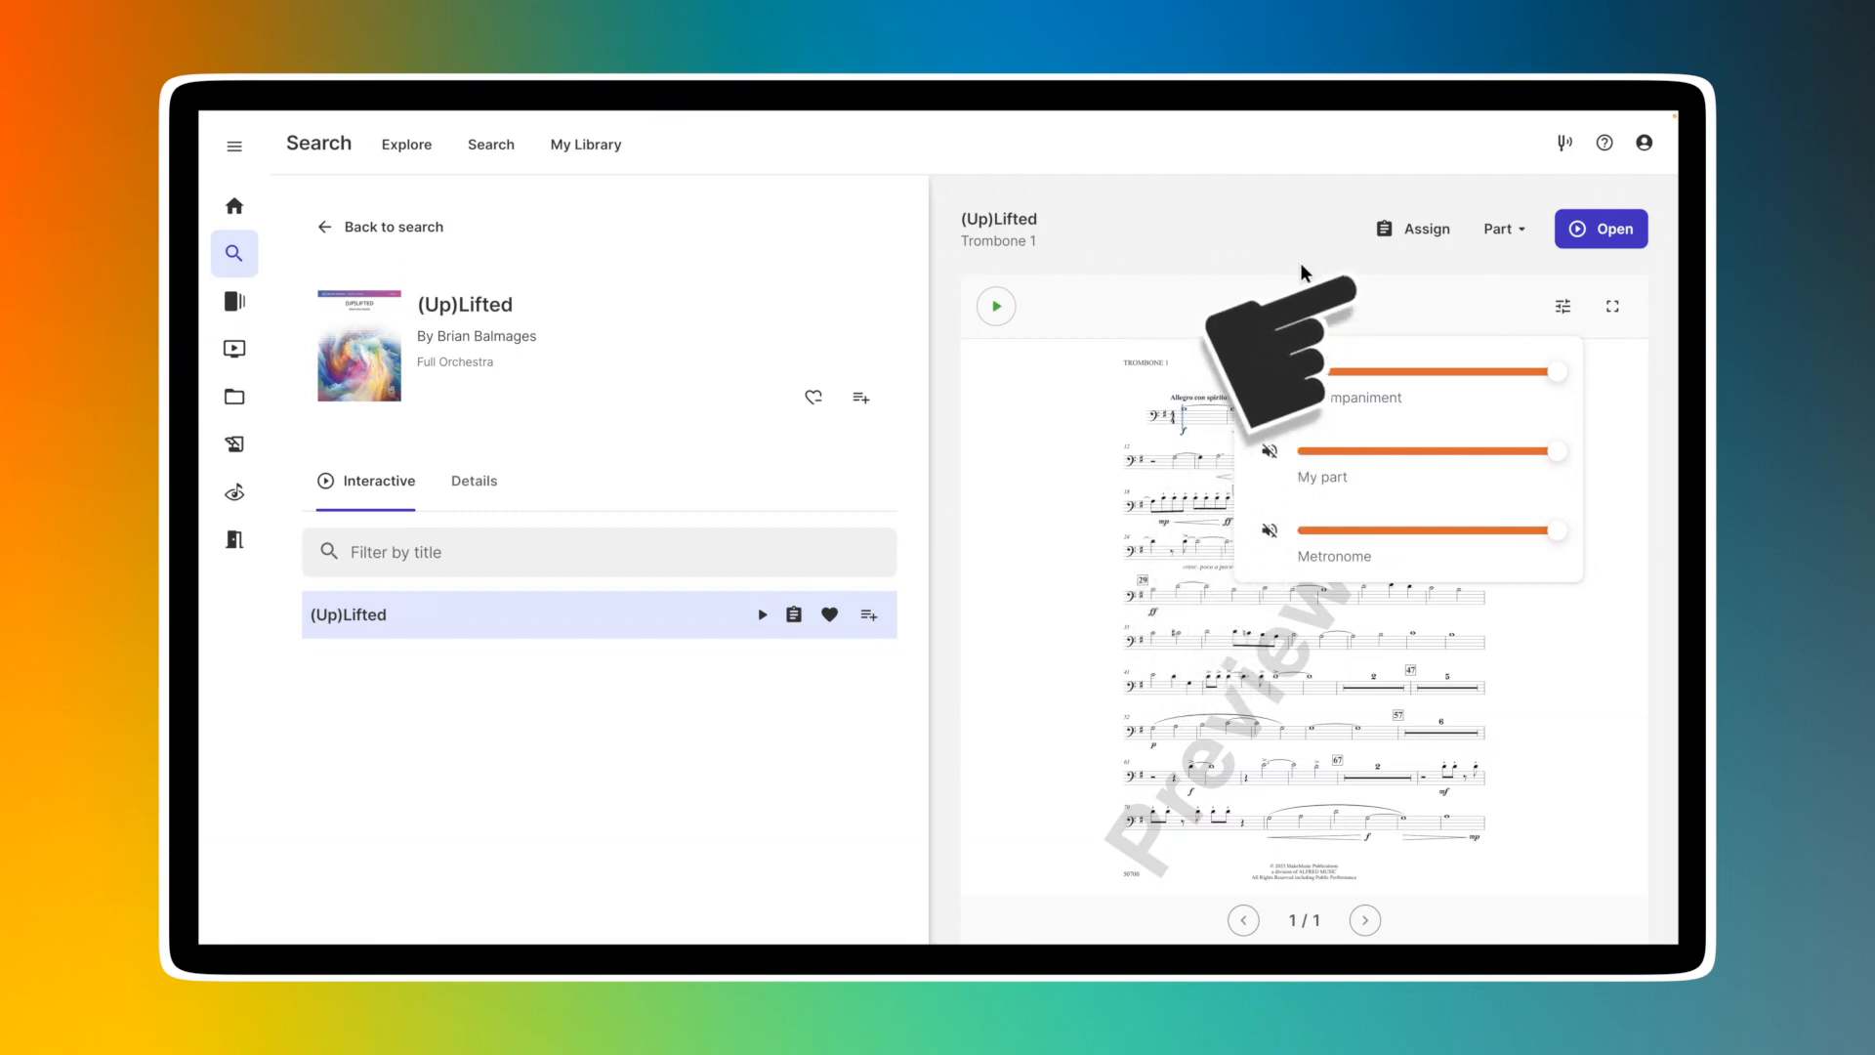
- Check the available instrument parts and open the Trombone 1 part of (Up)Lifted for practice
left_click(1441, 234)
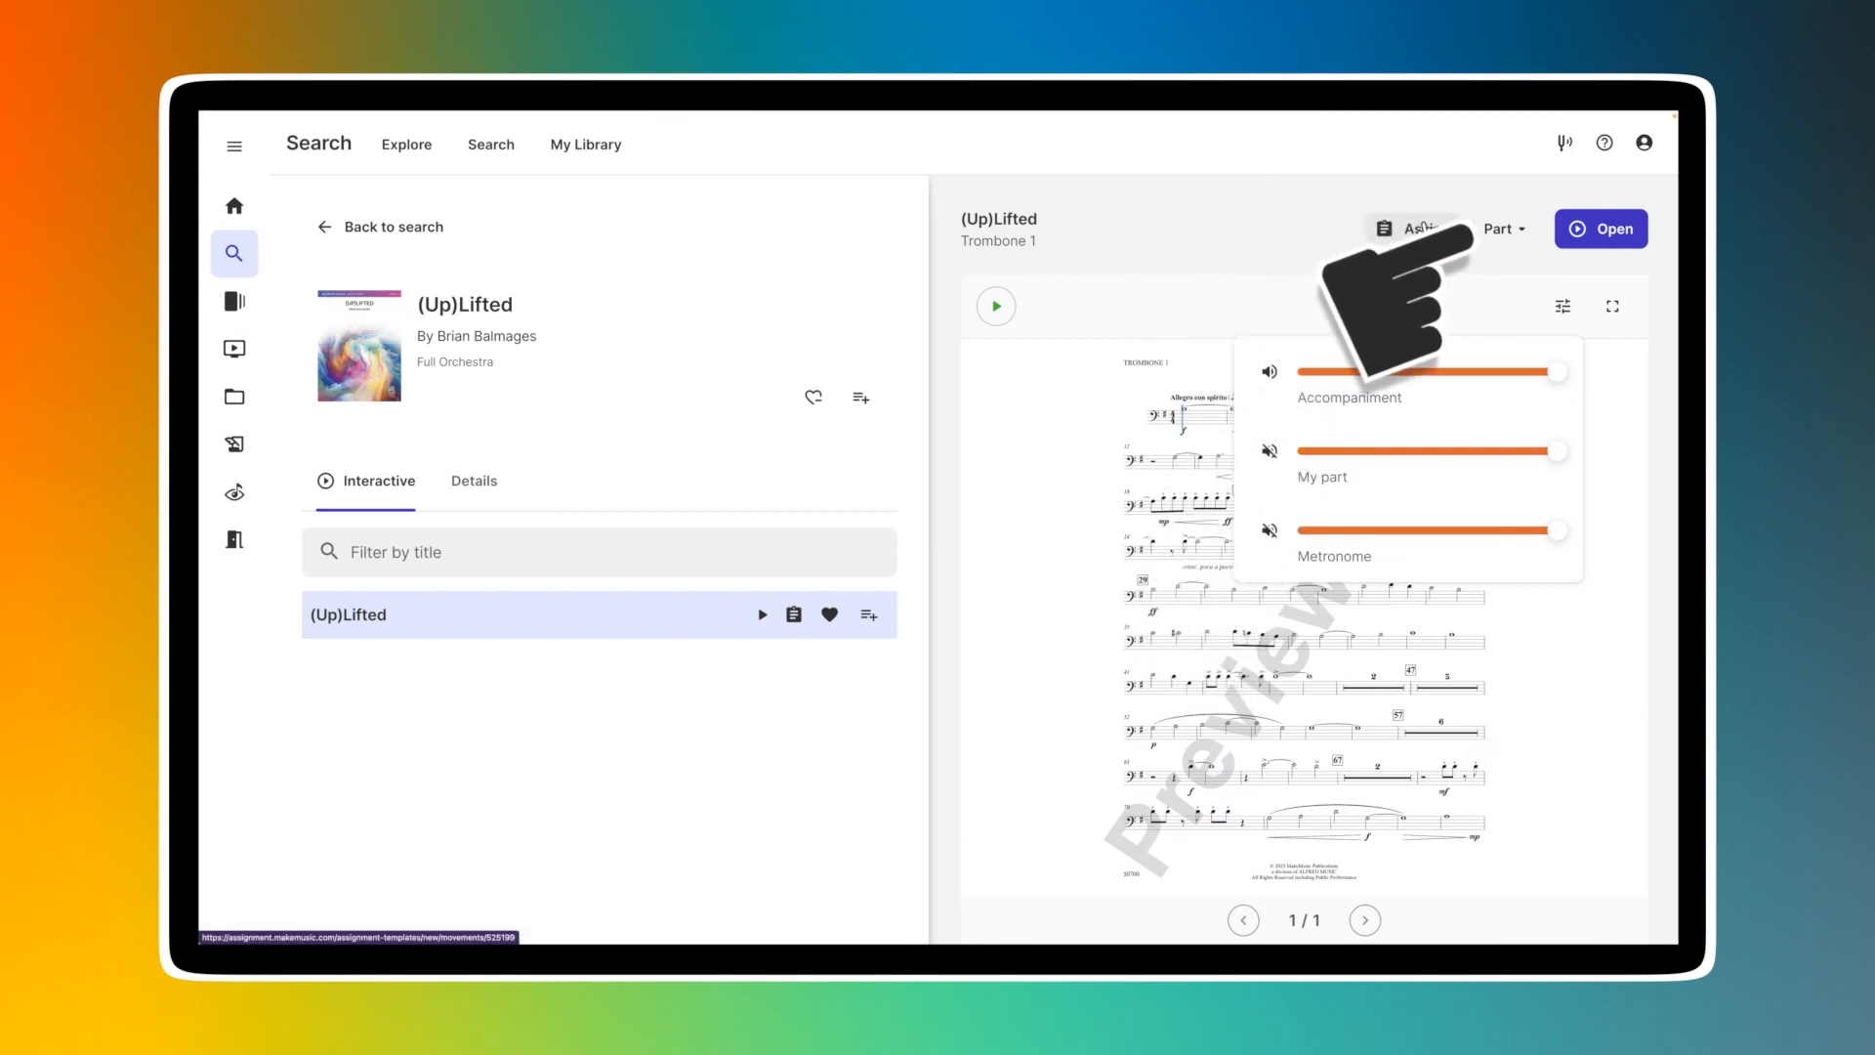
left_click(1507, 229)
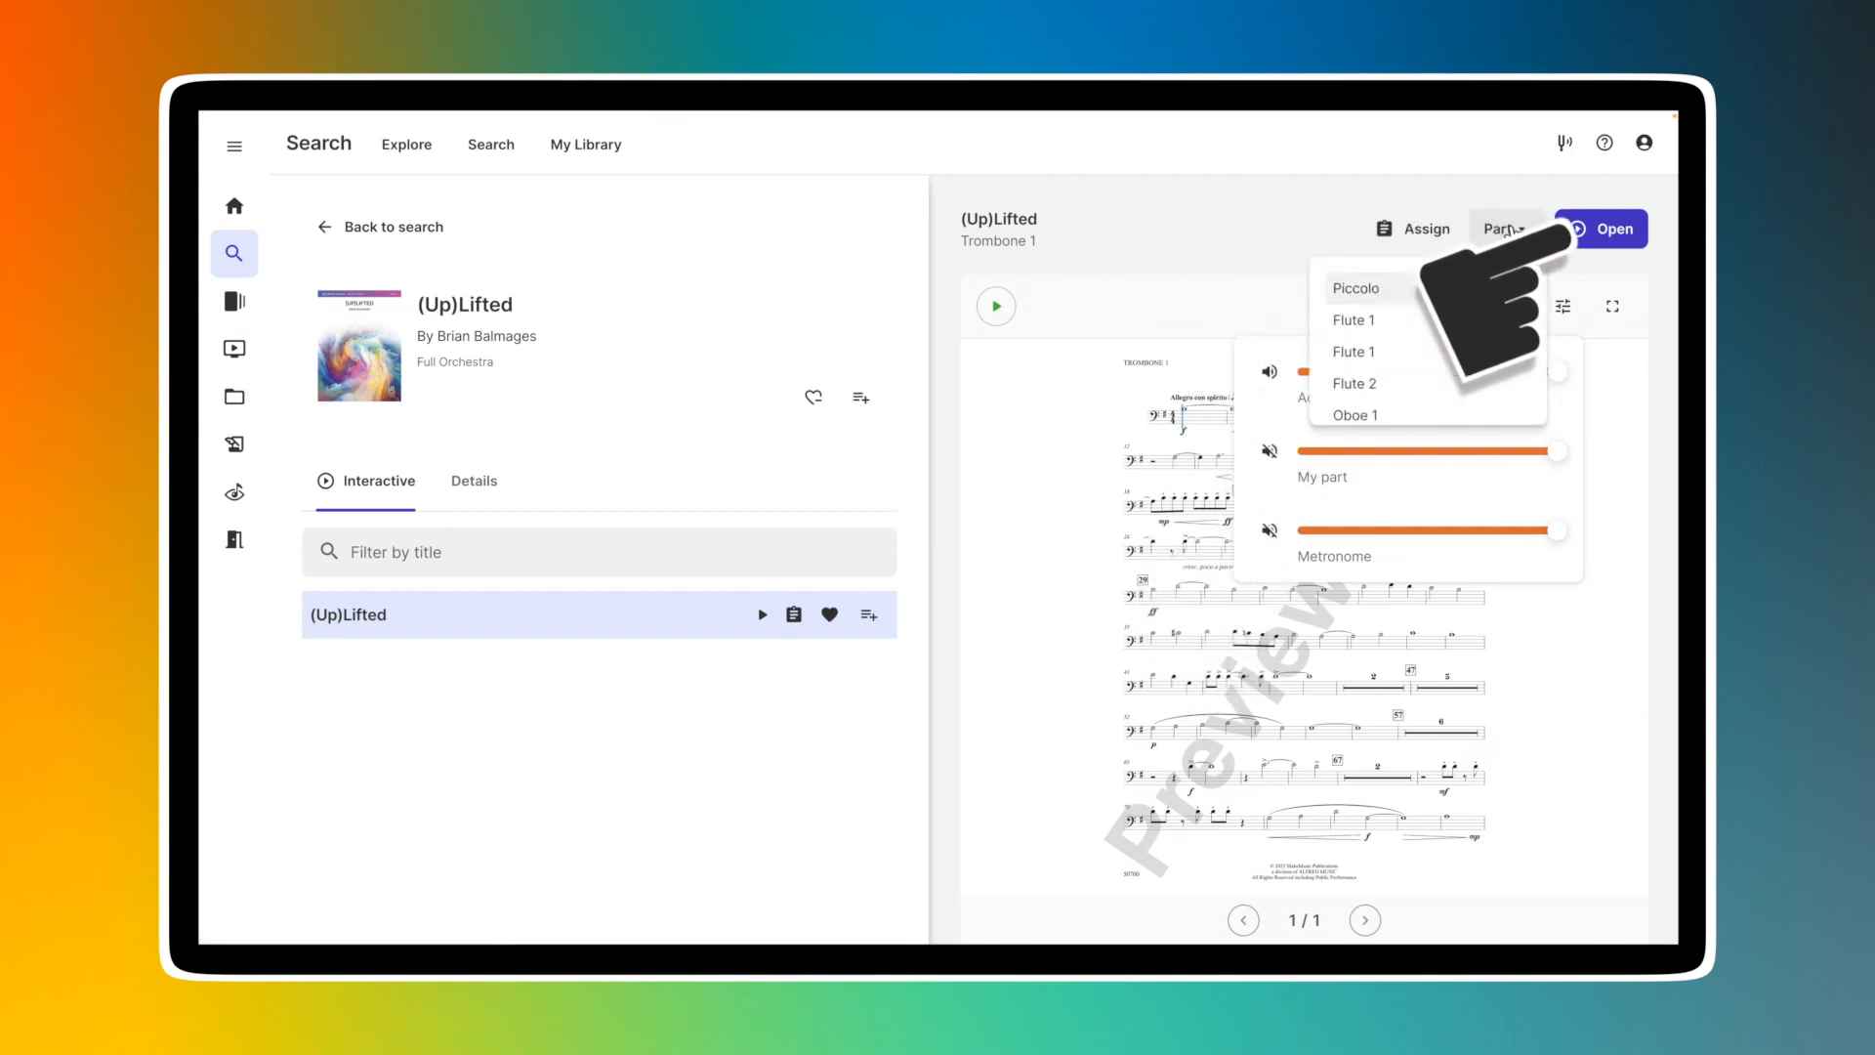
left_click(1218, 226)
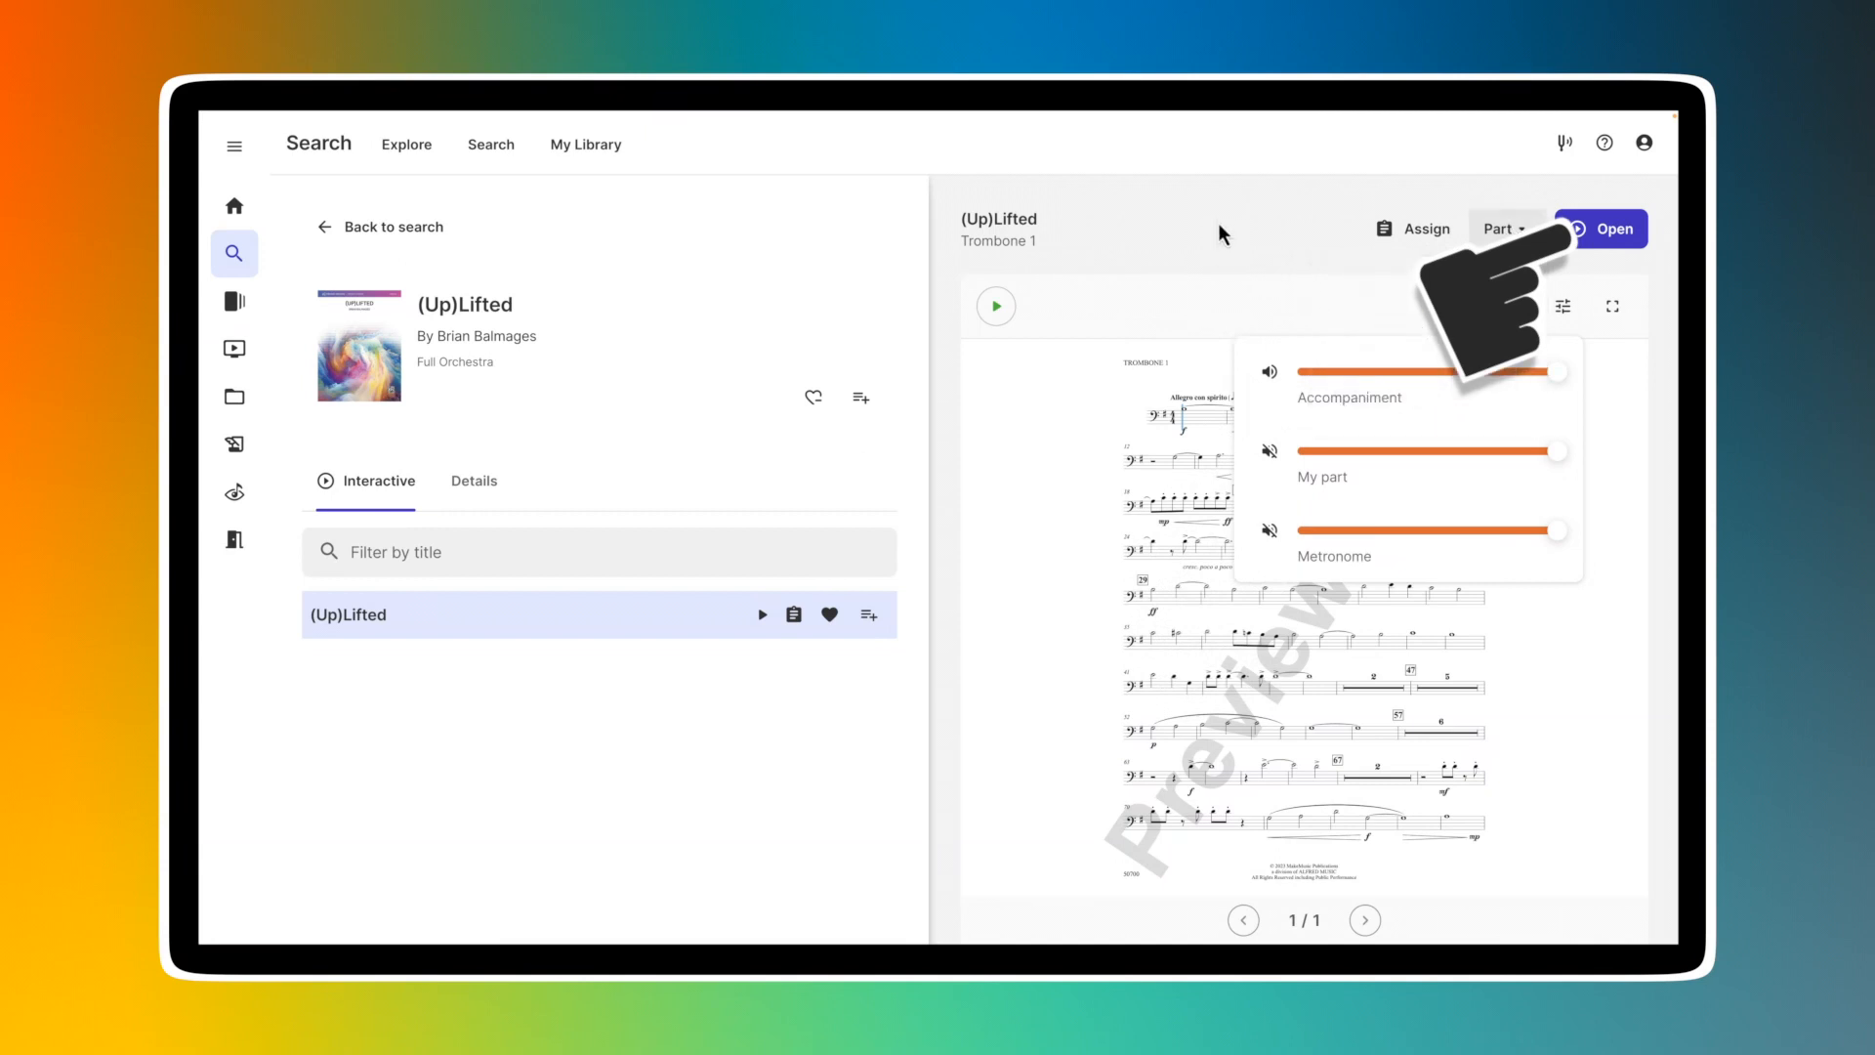
left_click(1598, 235)
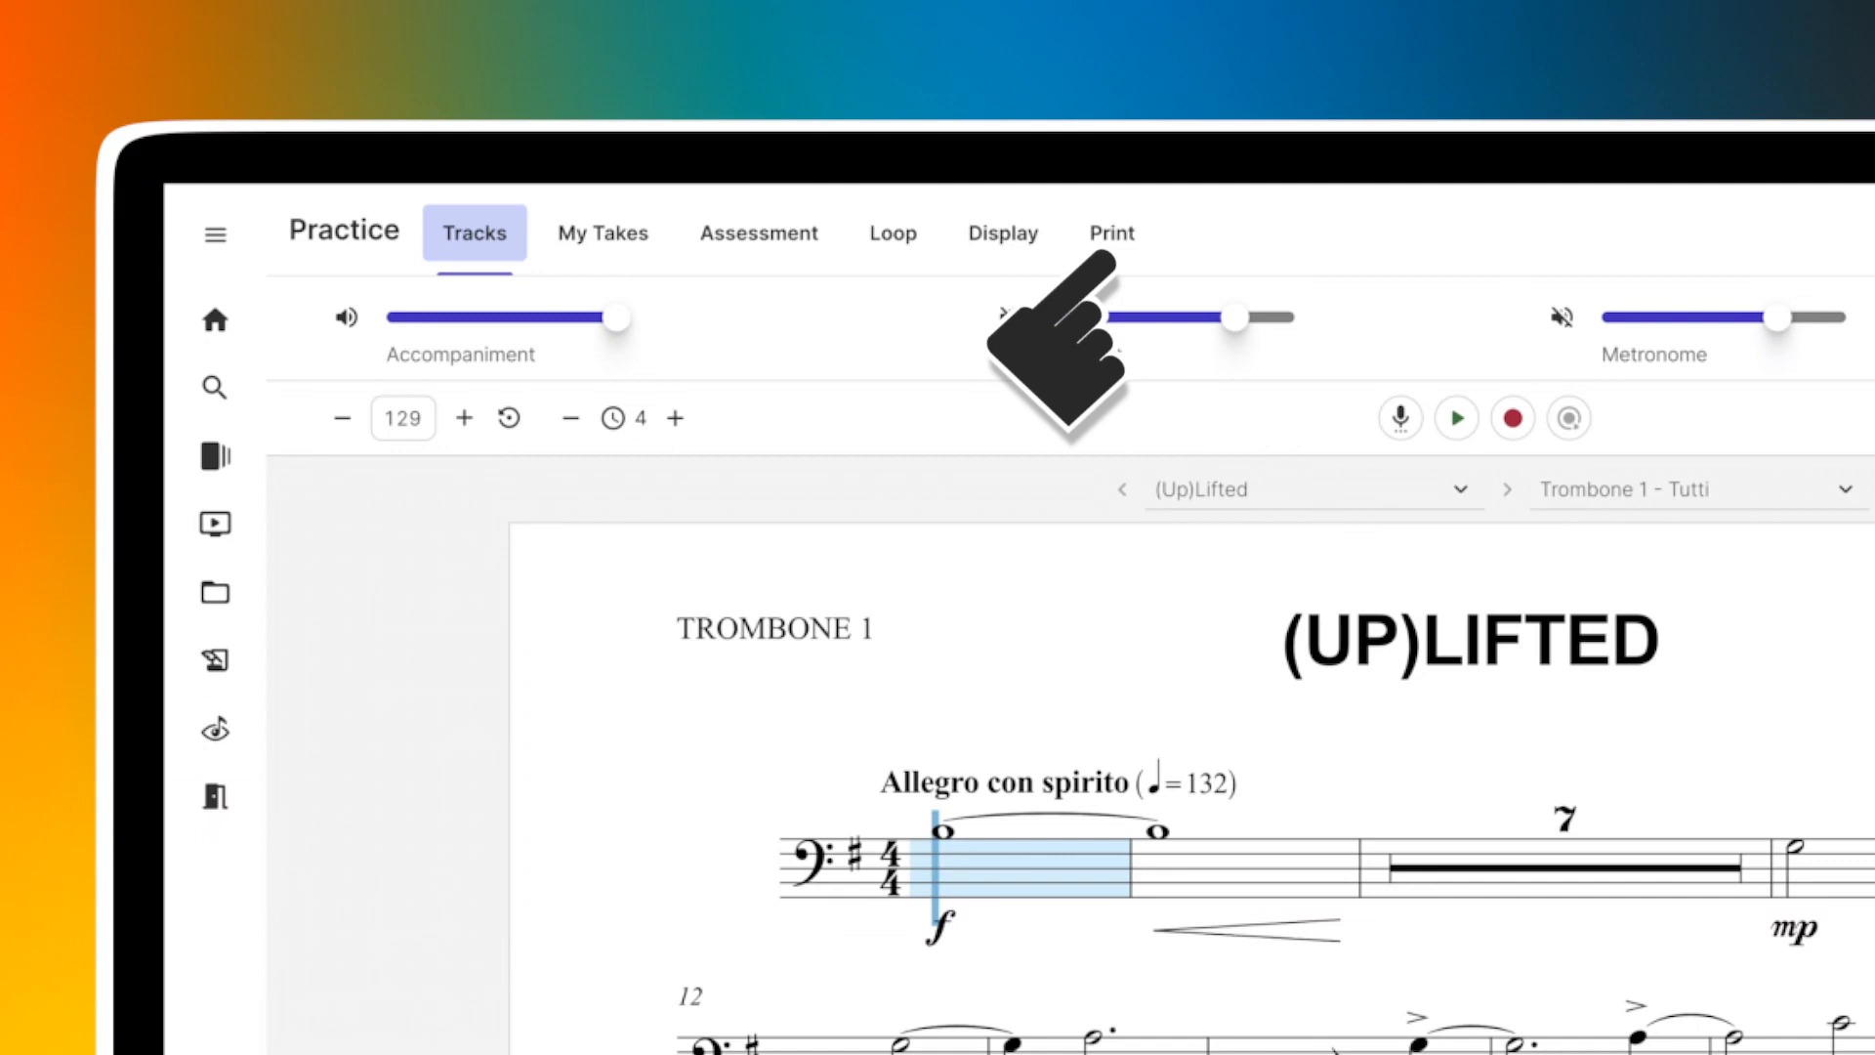
- Raise the My Part track volume slightly, leaving My Part muted and Accompaniment audible
left_click(346, 318)
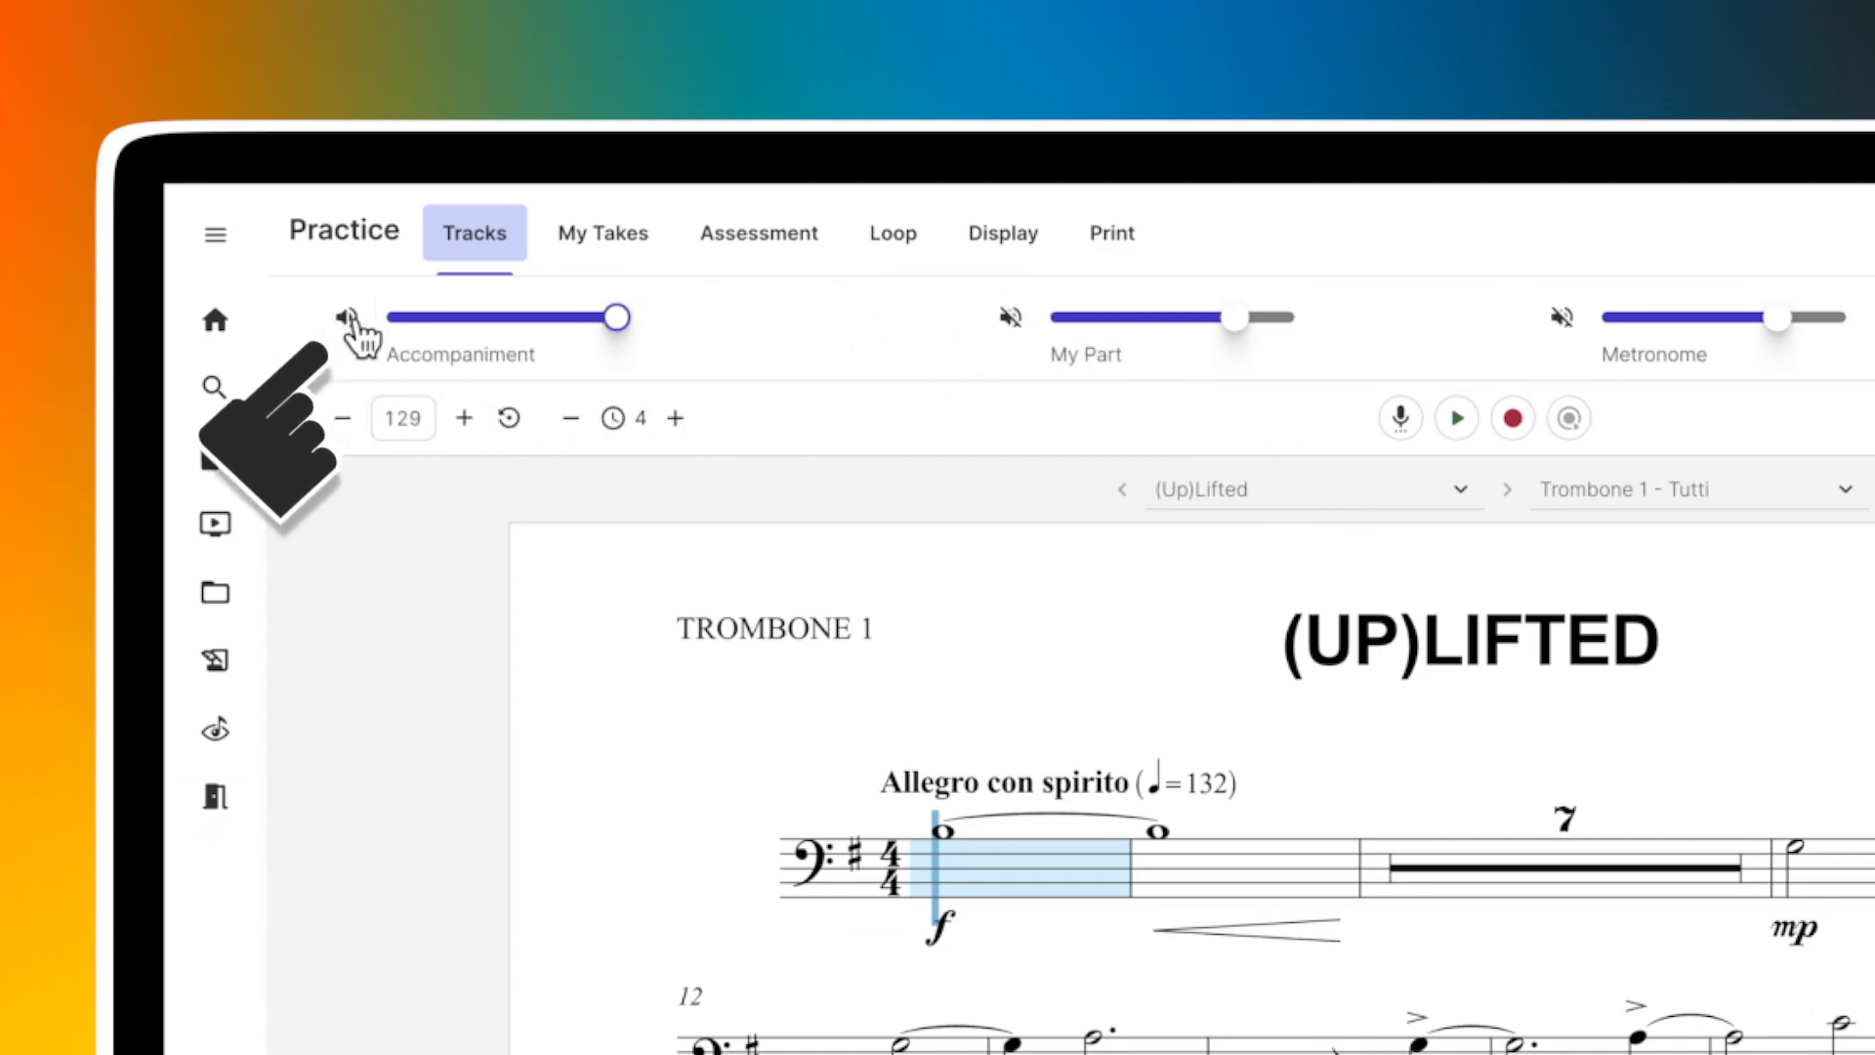
mouse_move(616, 322)
left_mouse_down()
mouse_move(441, 322)
mouse_move(616, 322)
left_mouse_up()
mouse_move(1235, 319)
left_mouse_down()
mouse_move(1138, 319)
mouse_move(1253, 319)
left_mouse_up()
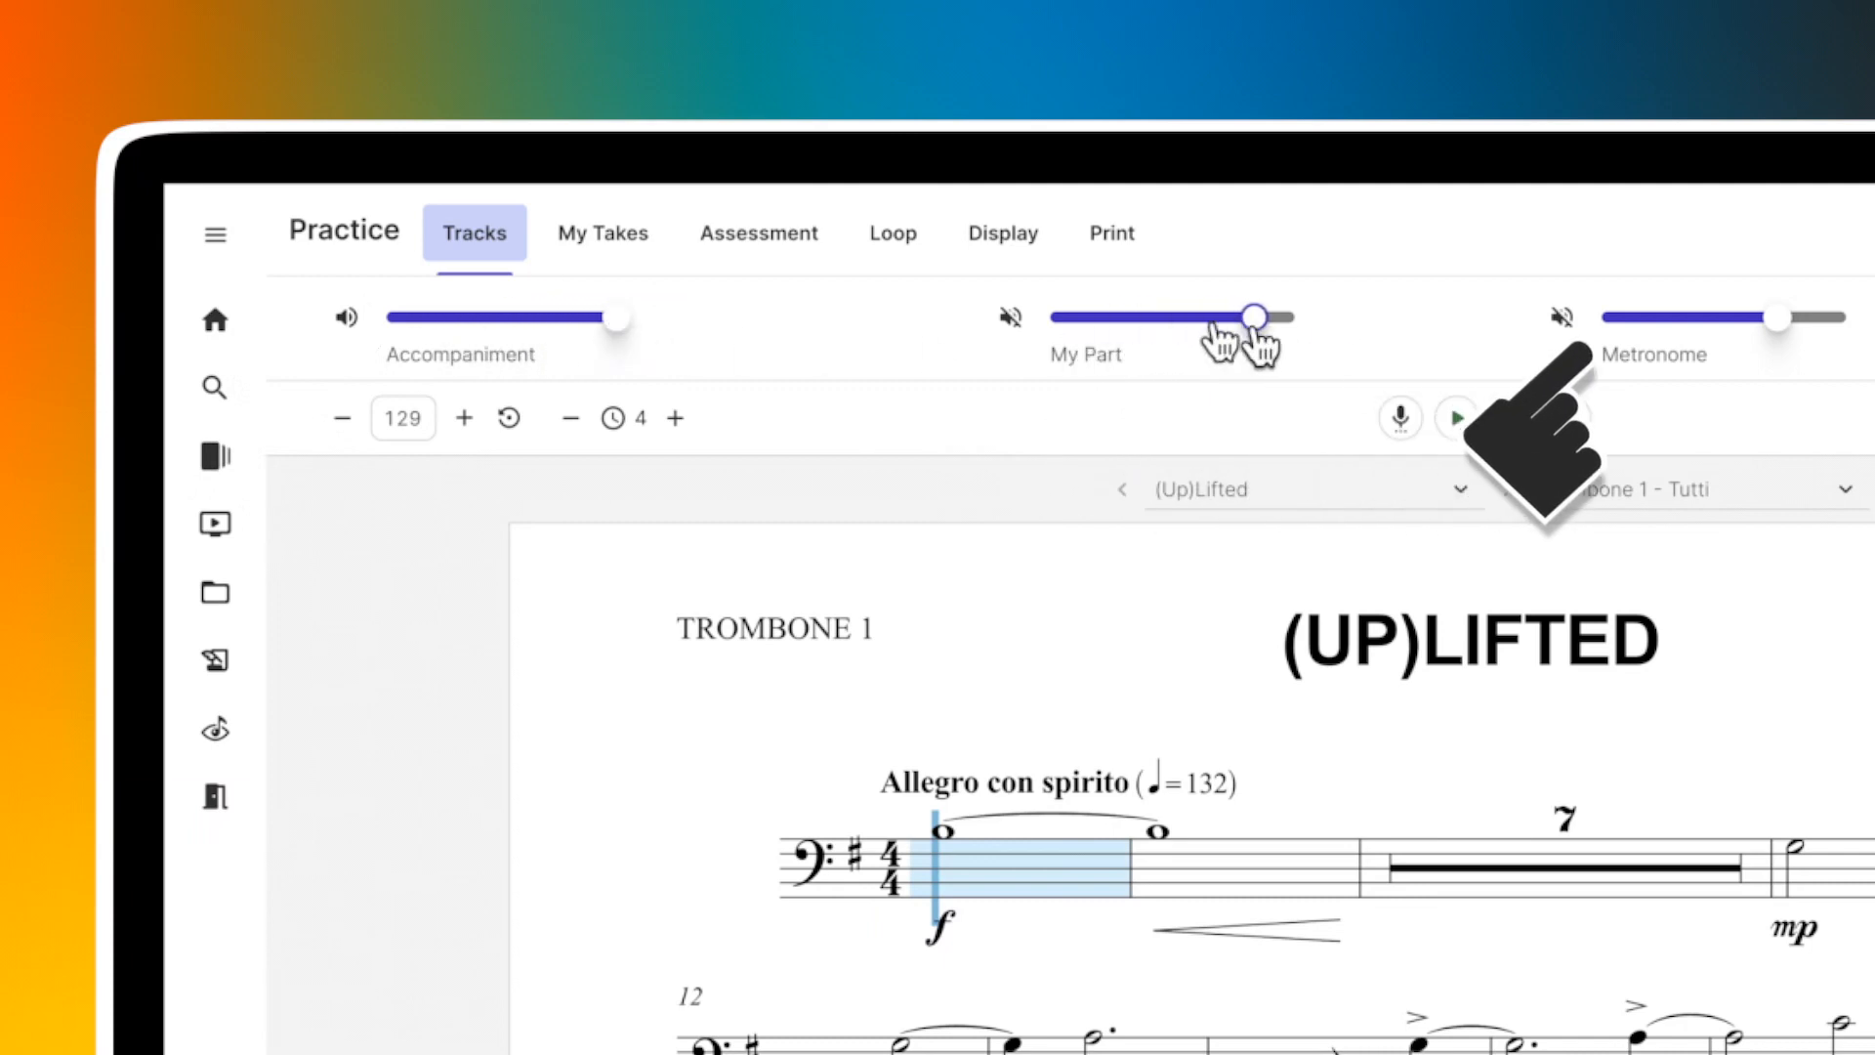
left_click(1008, 317)
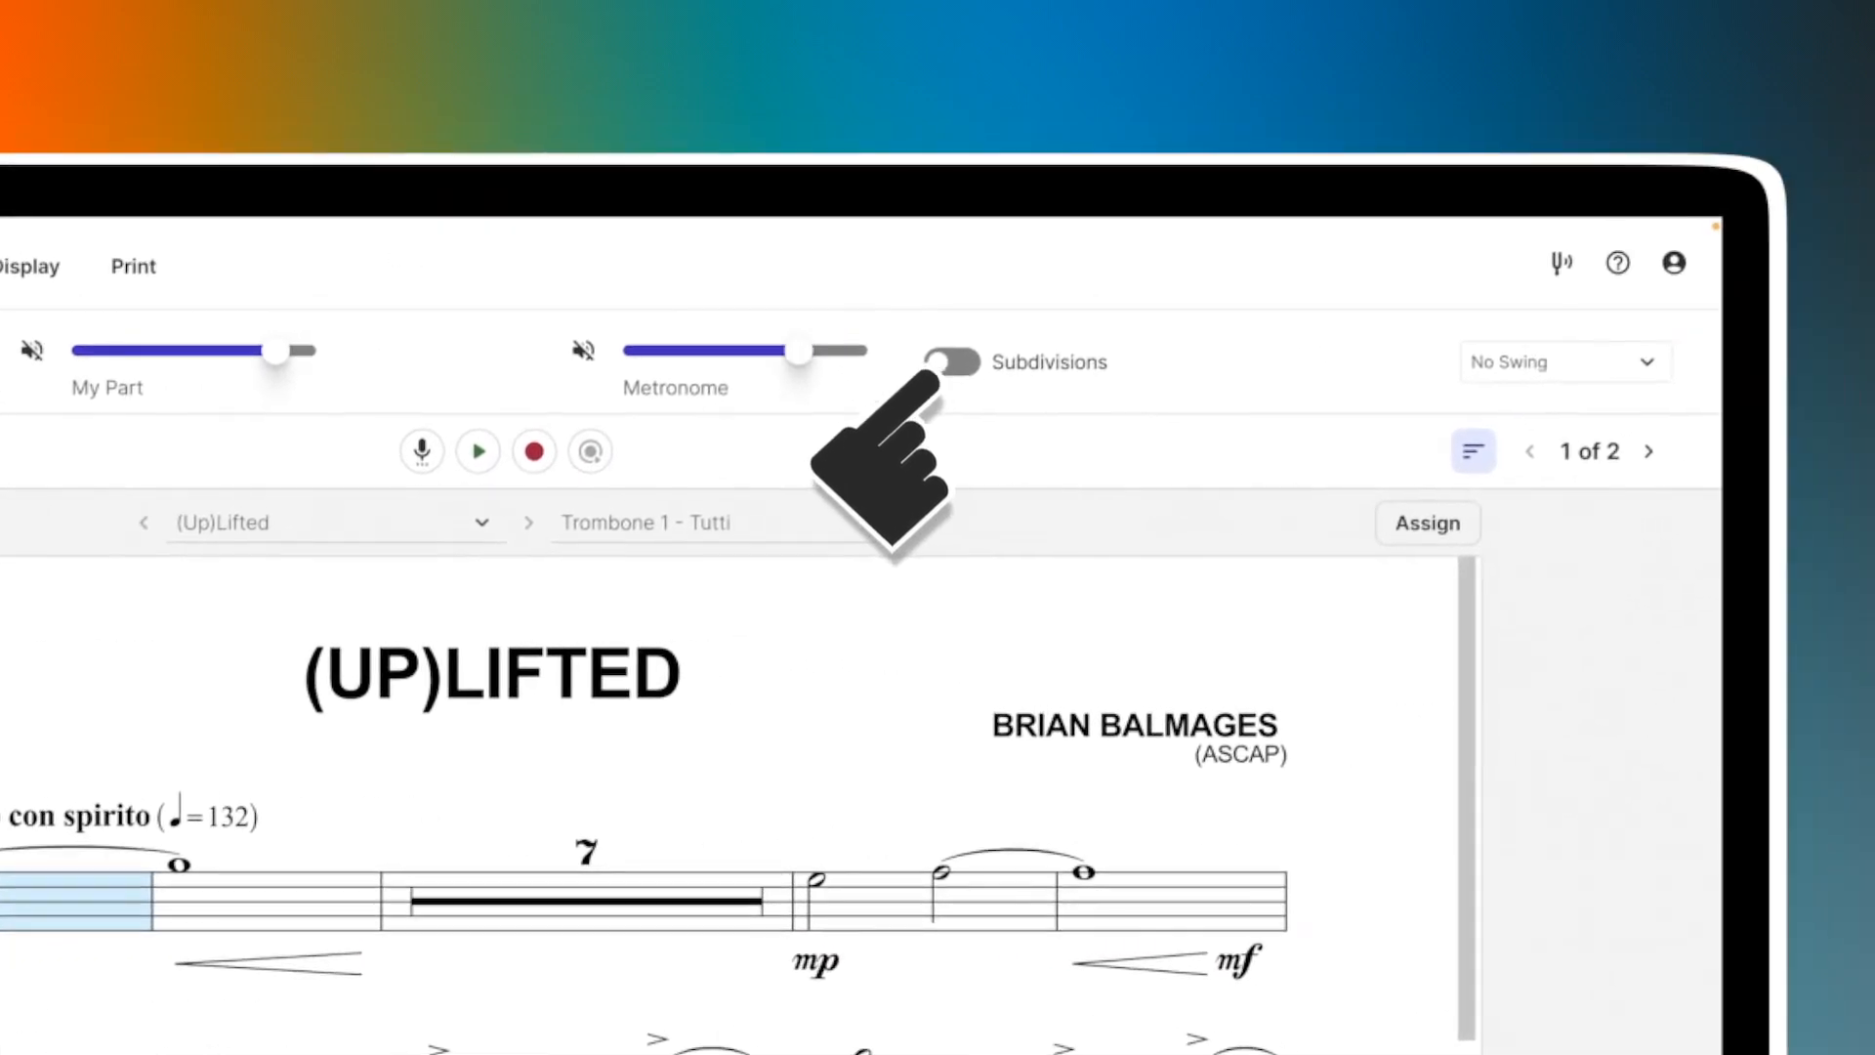
- Turn on metronome subdivisions and look through the swing options without changing No Swing
left_click(965, 363)
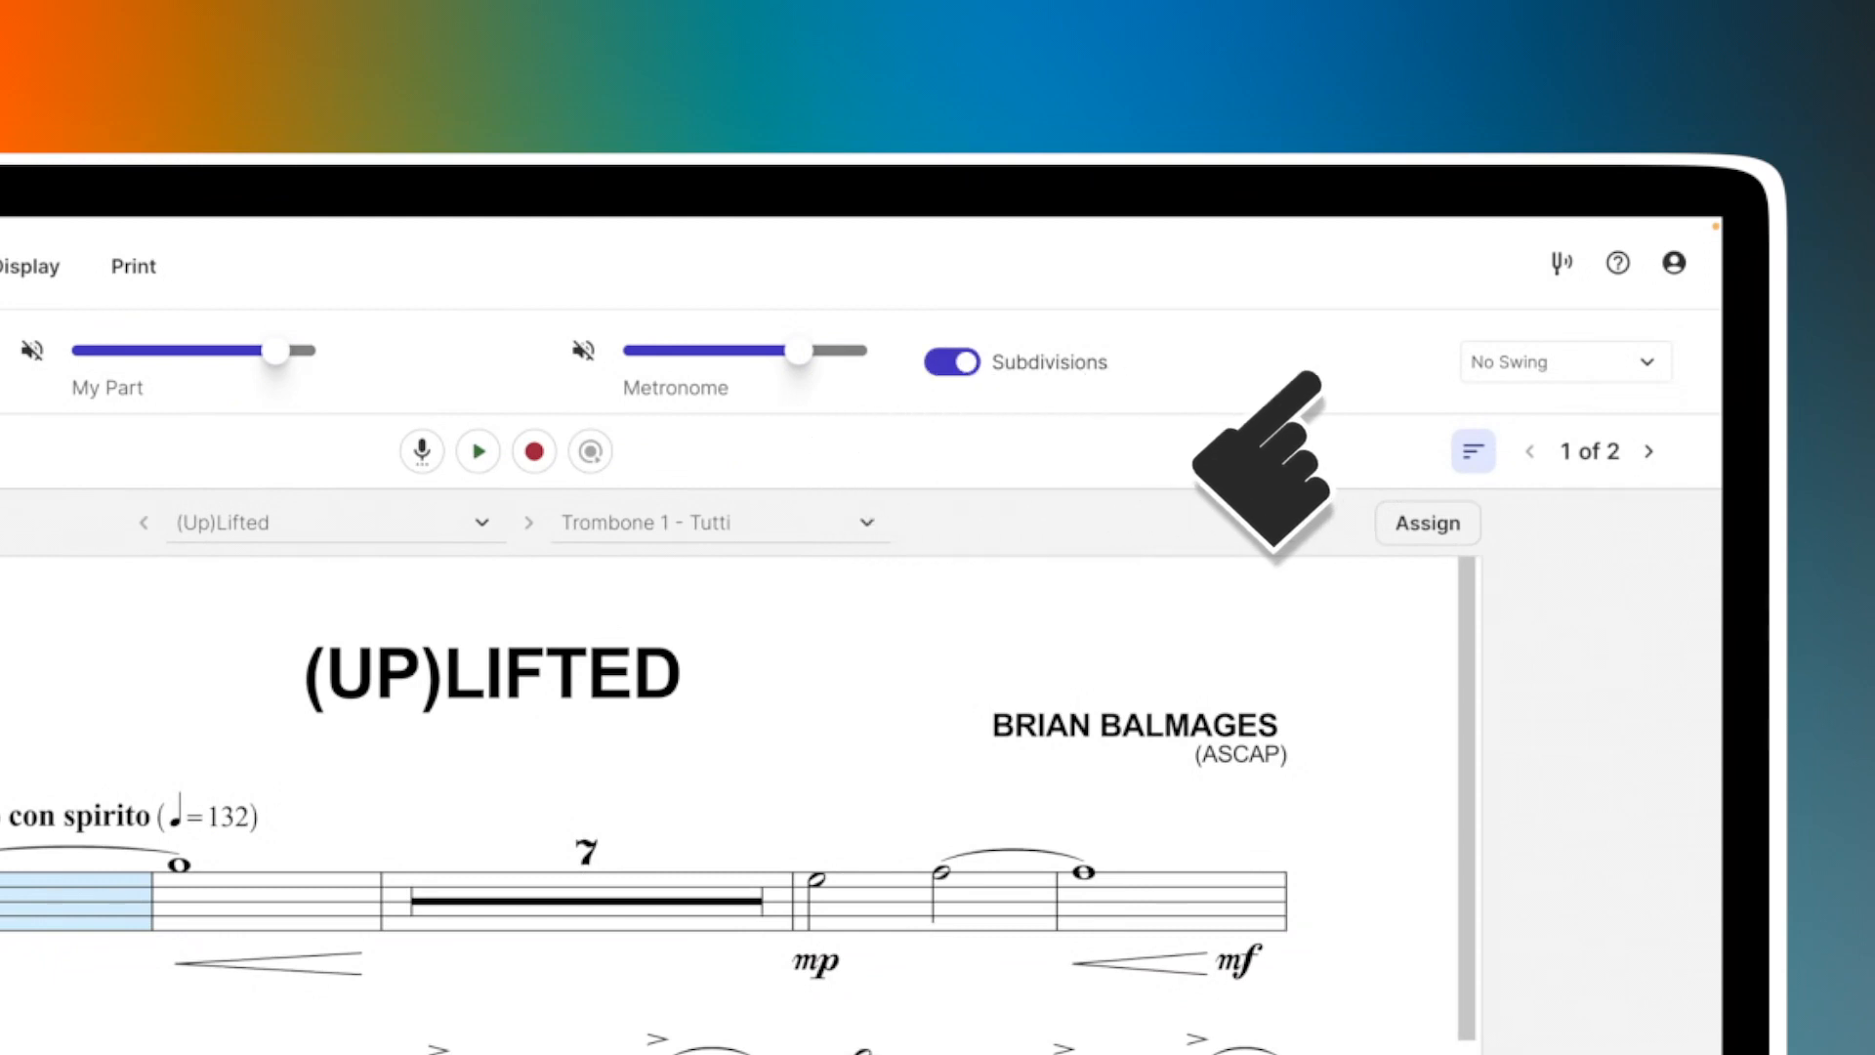
left_click(1647, 369)
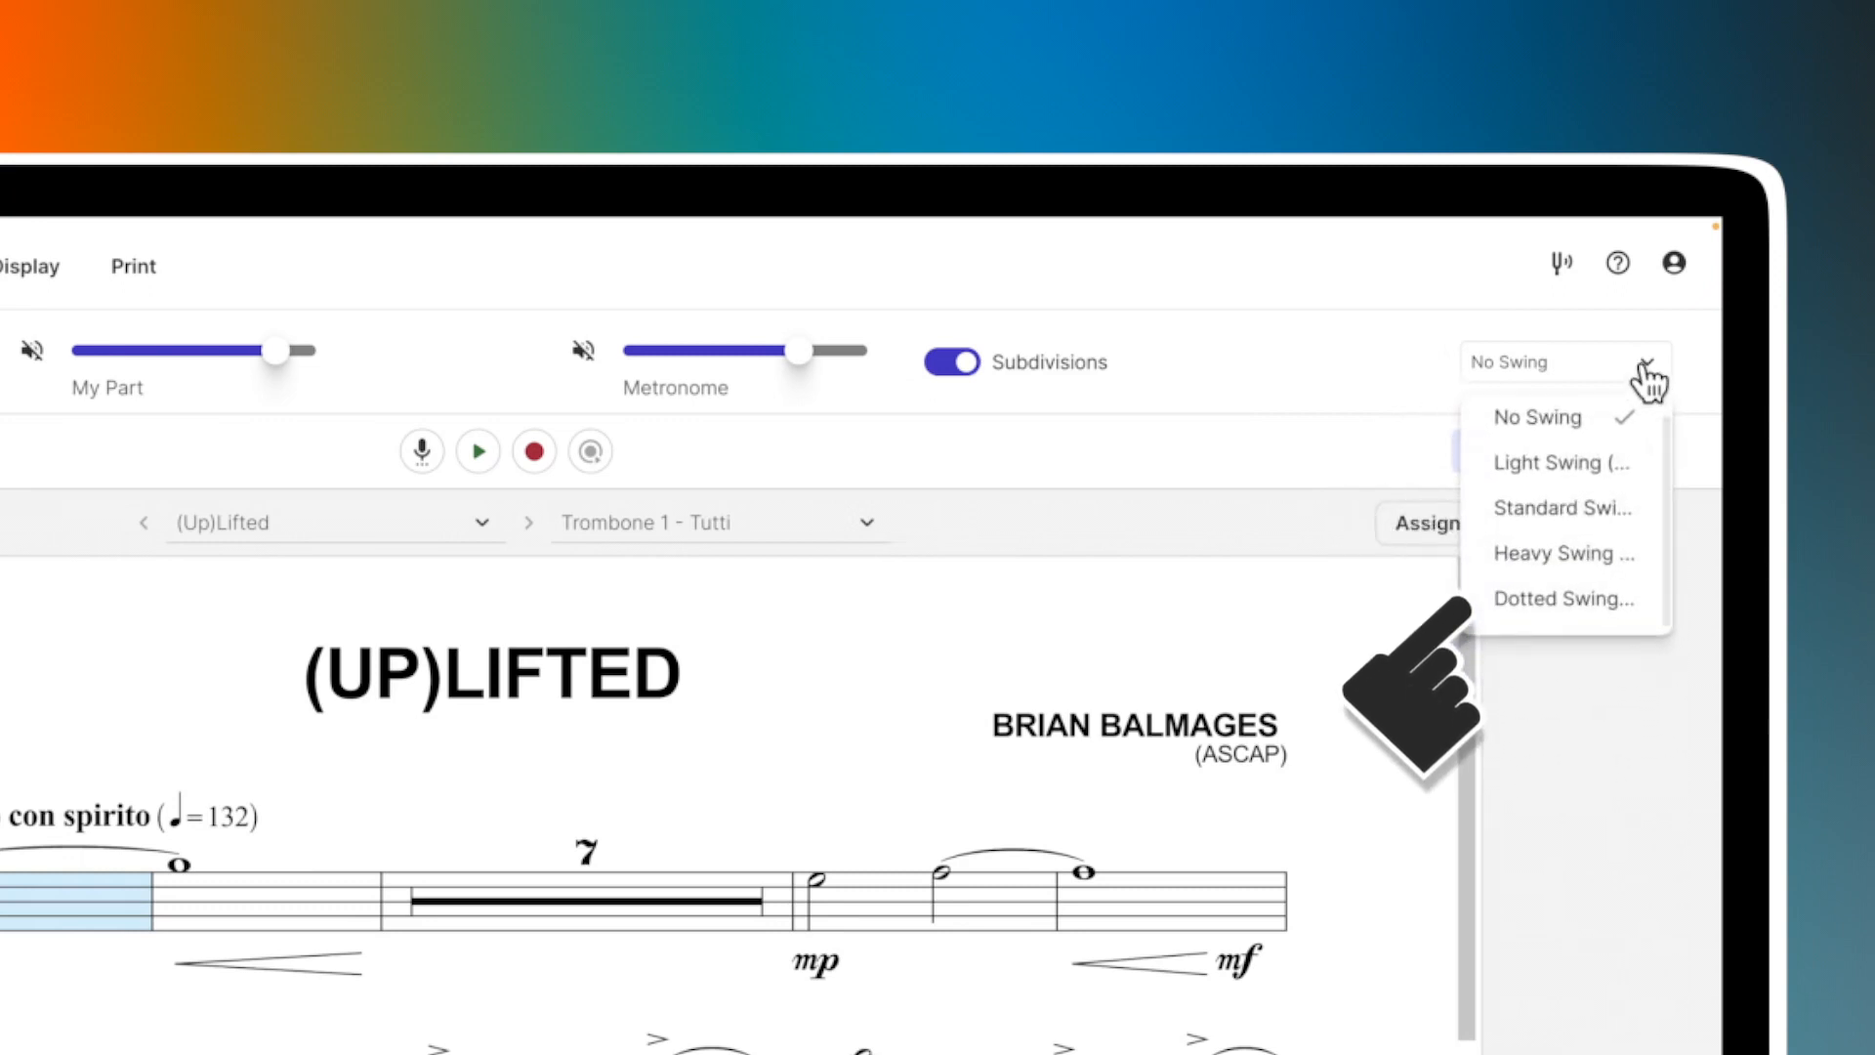
key("Down")
key("Down")
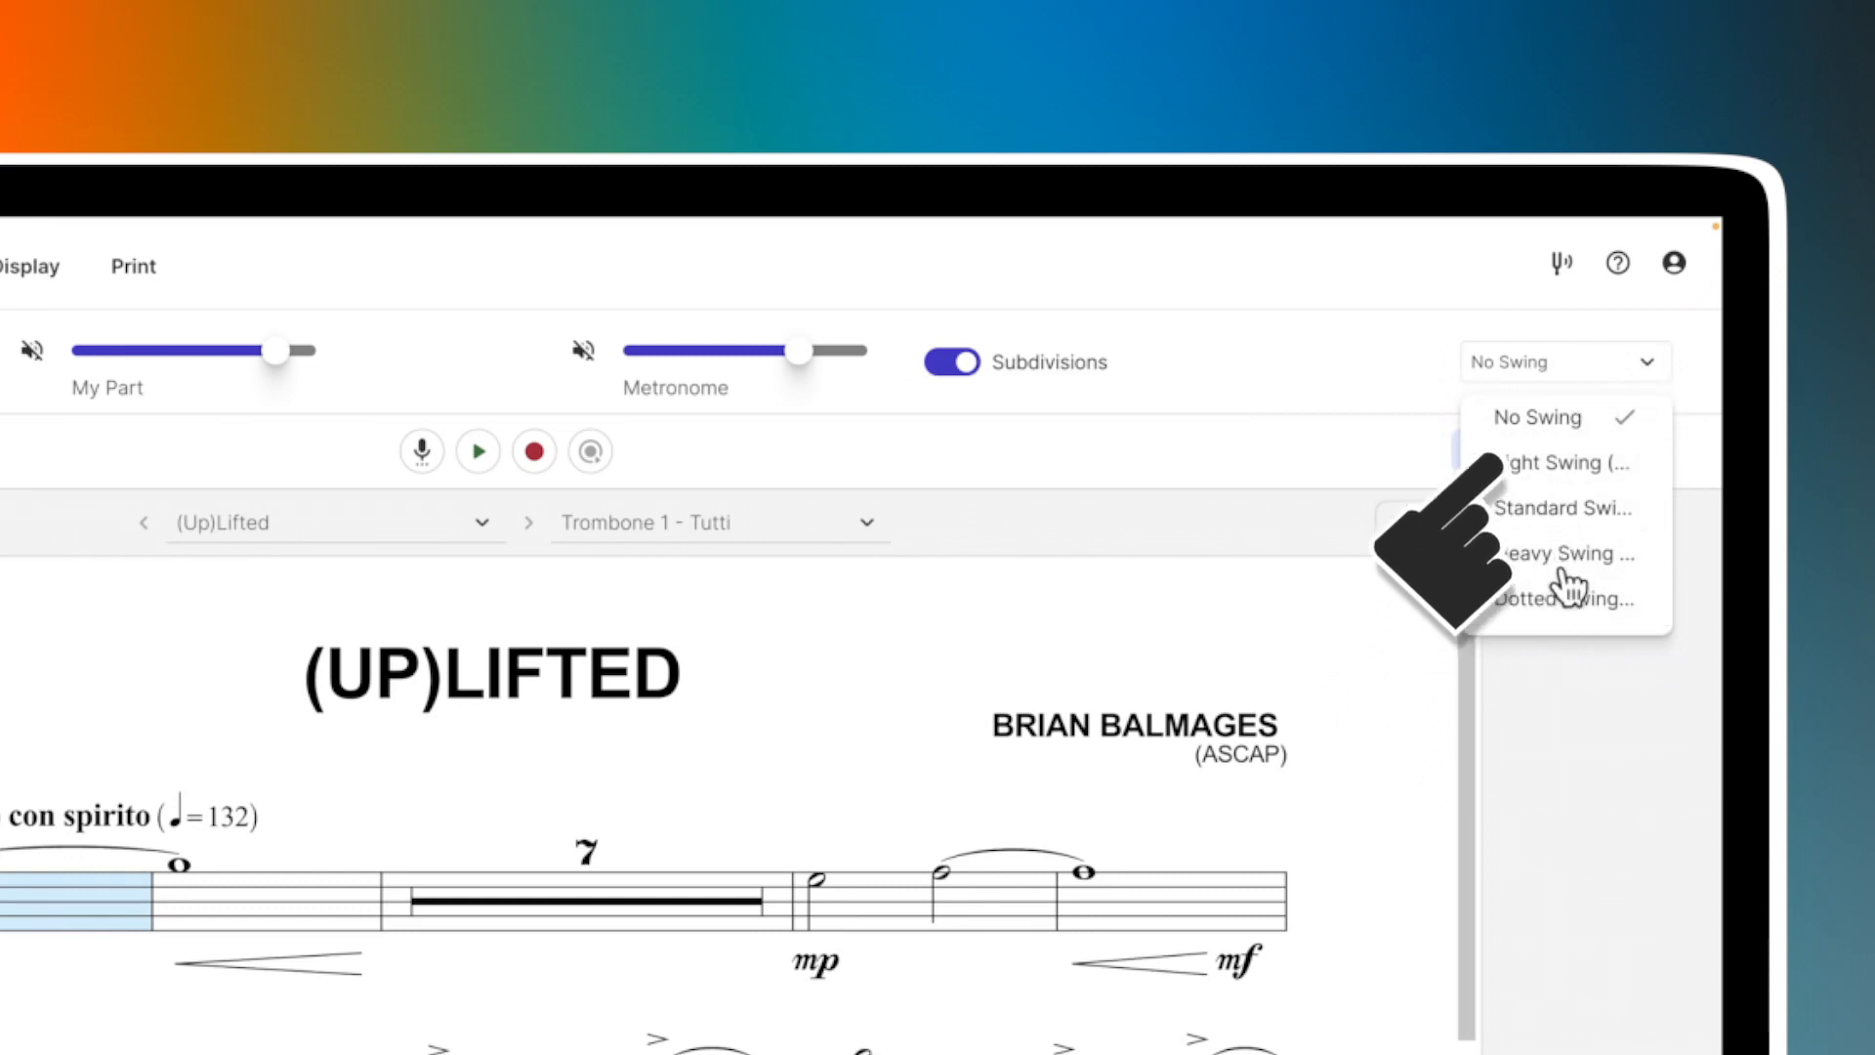
left_click(1574, 707)
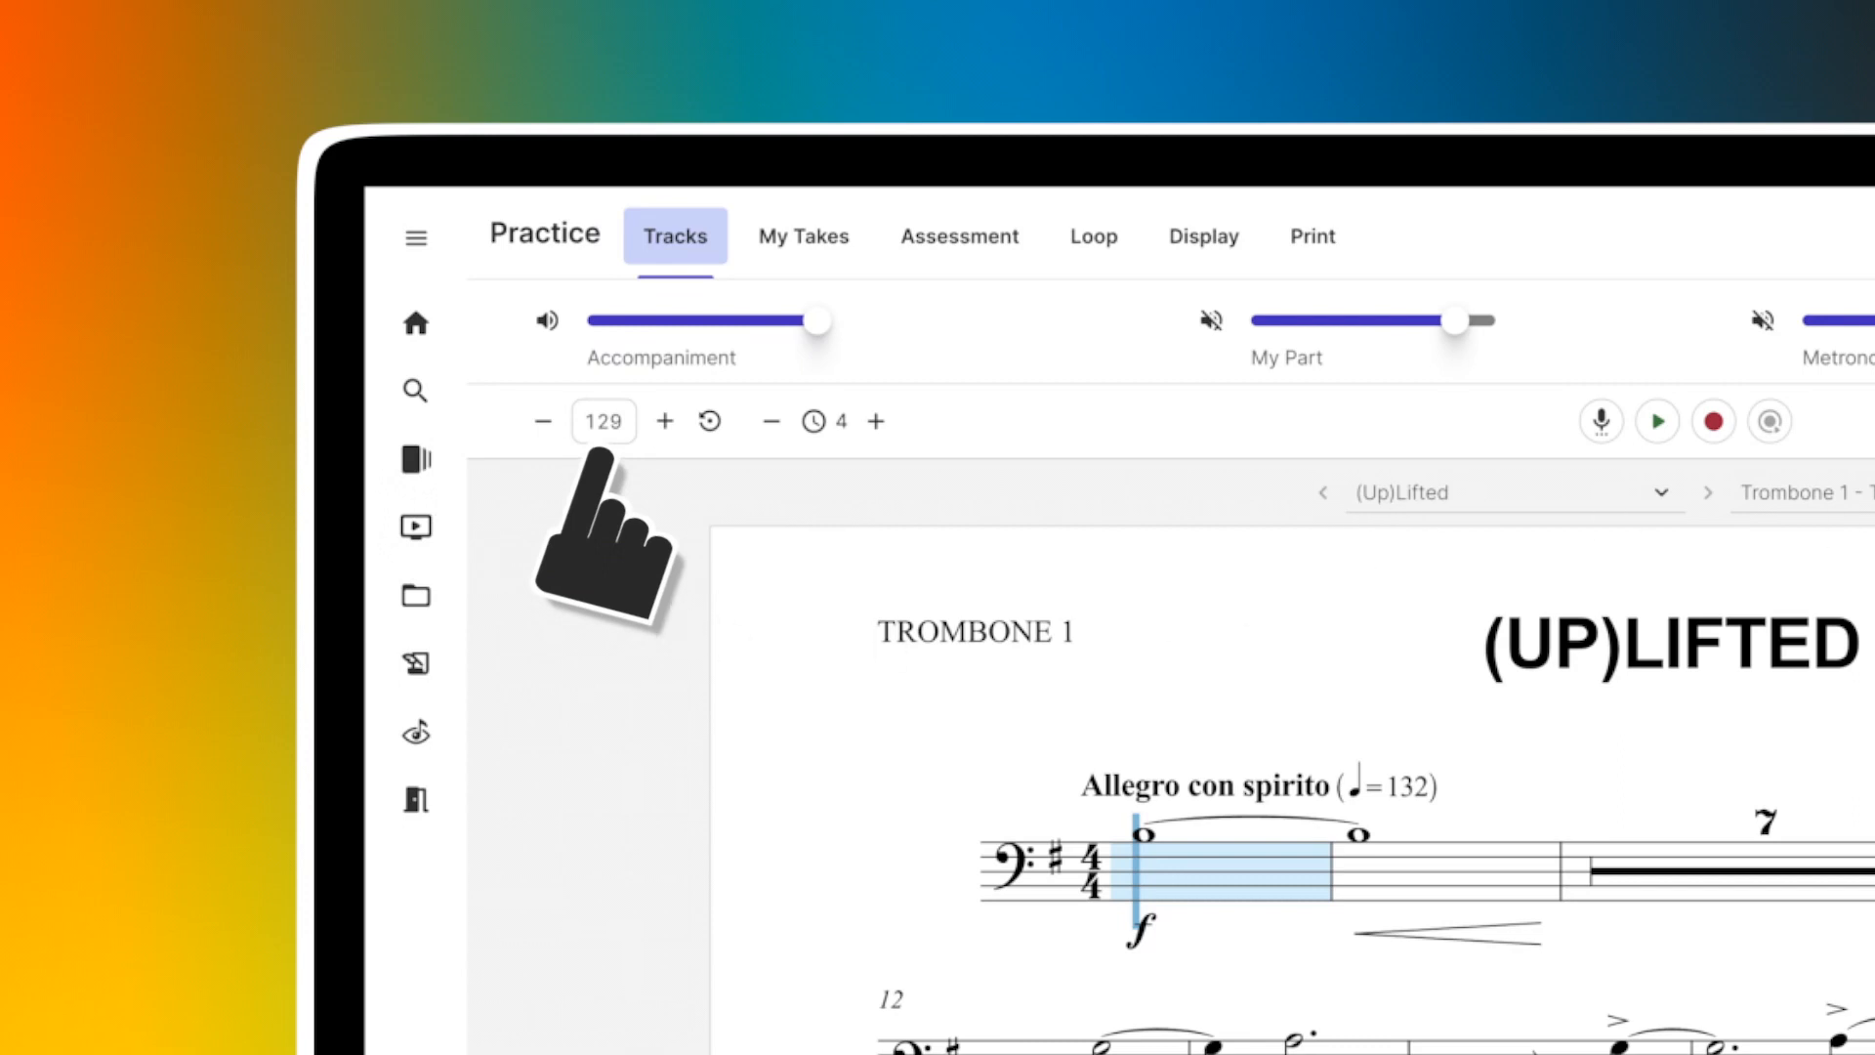
- Try the tempo adjustments, set the tempo to 78, and reset it to the default
double_click(543, 421)
double_click(665, 421)
double_click(665, 421)
type("78")
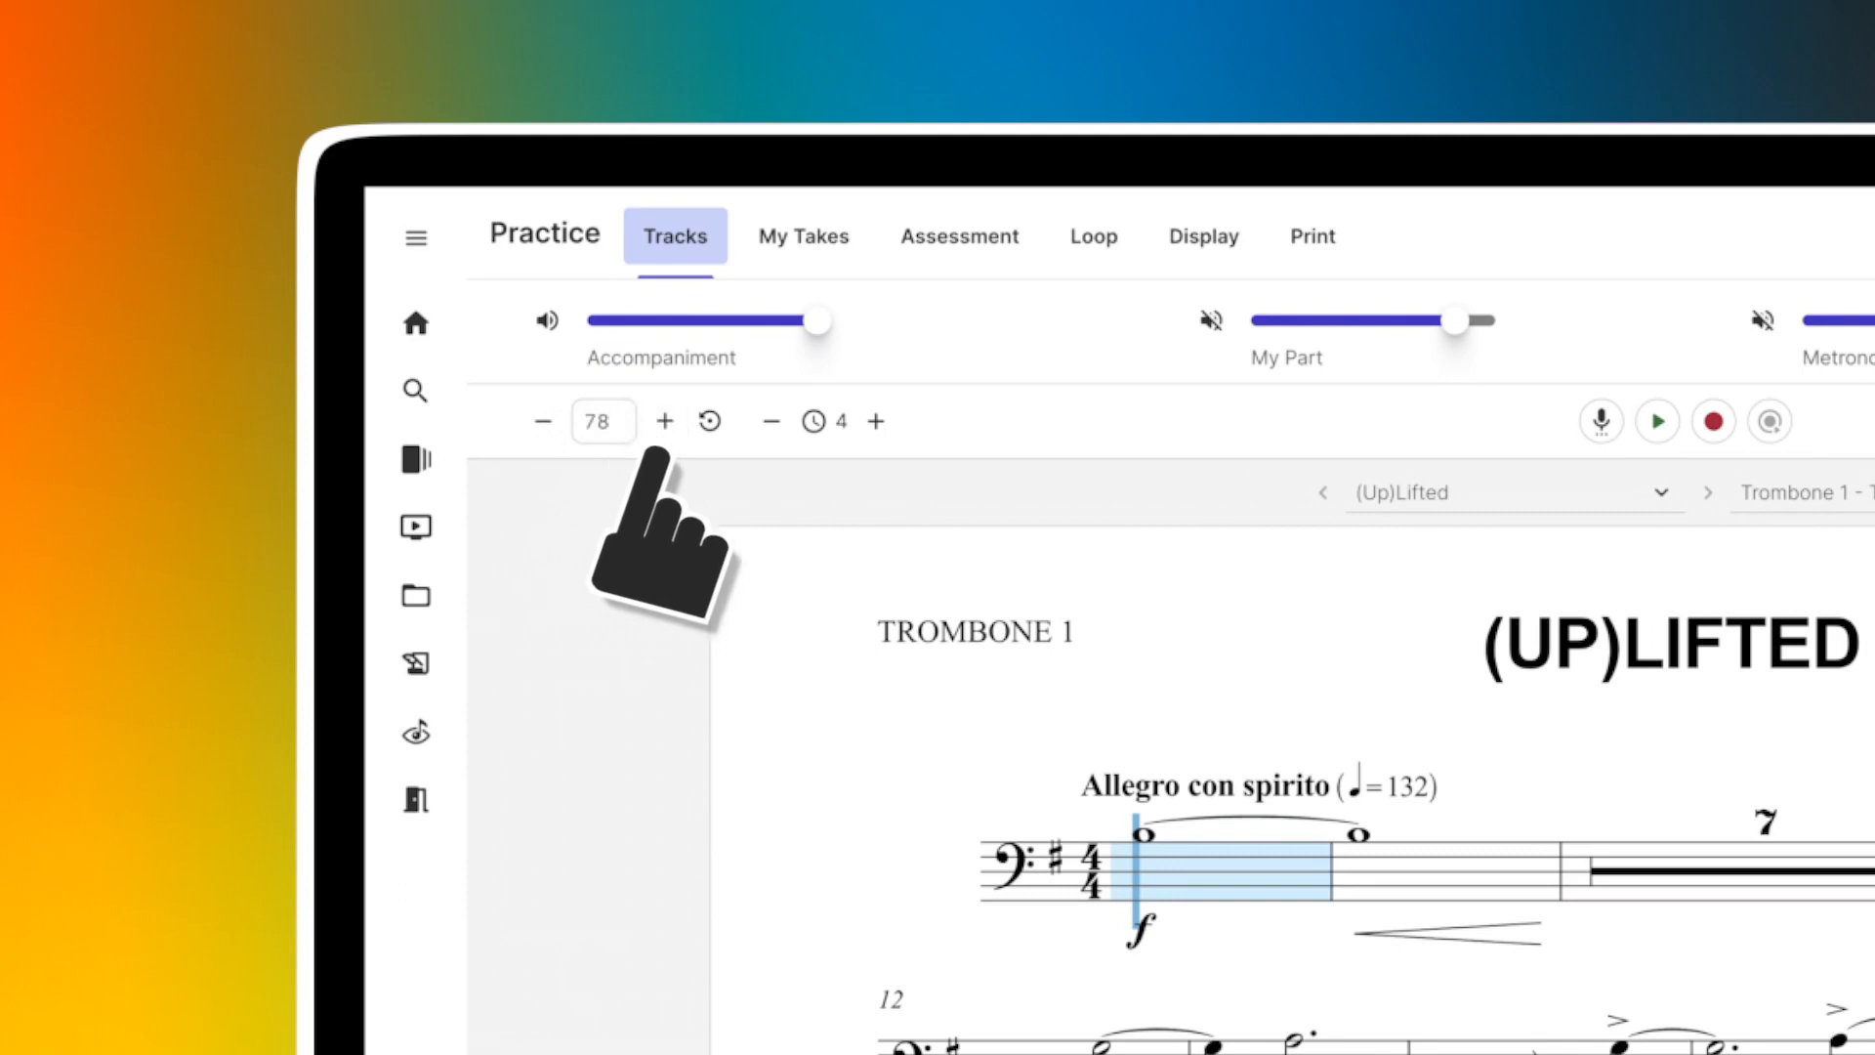
left_click(710, 420)
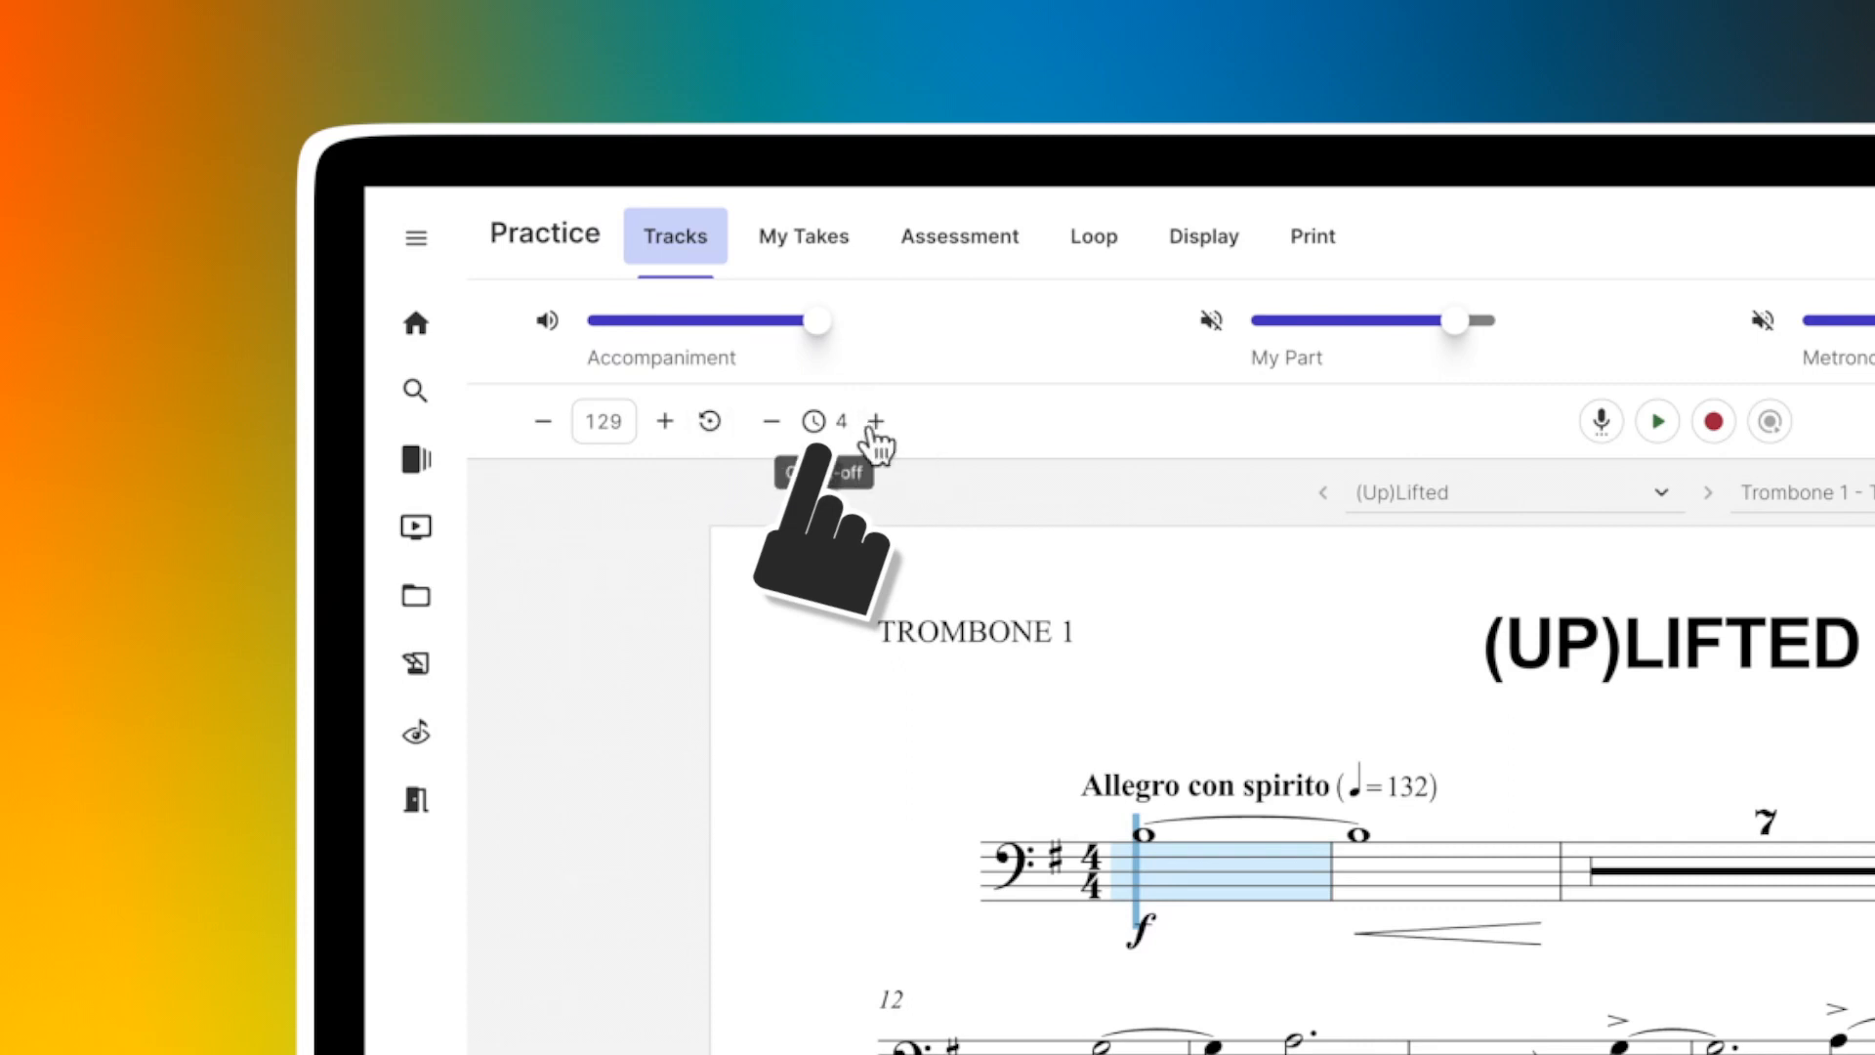
- Set the count-off to 8 beats
left_click(771, 421)
left_click(772, 421)
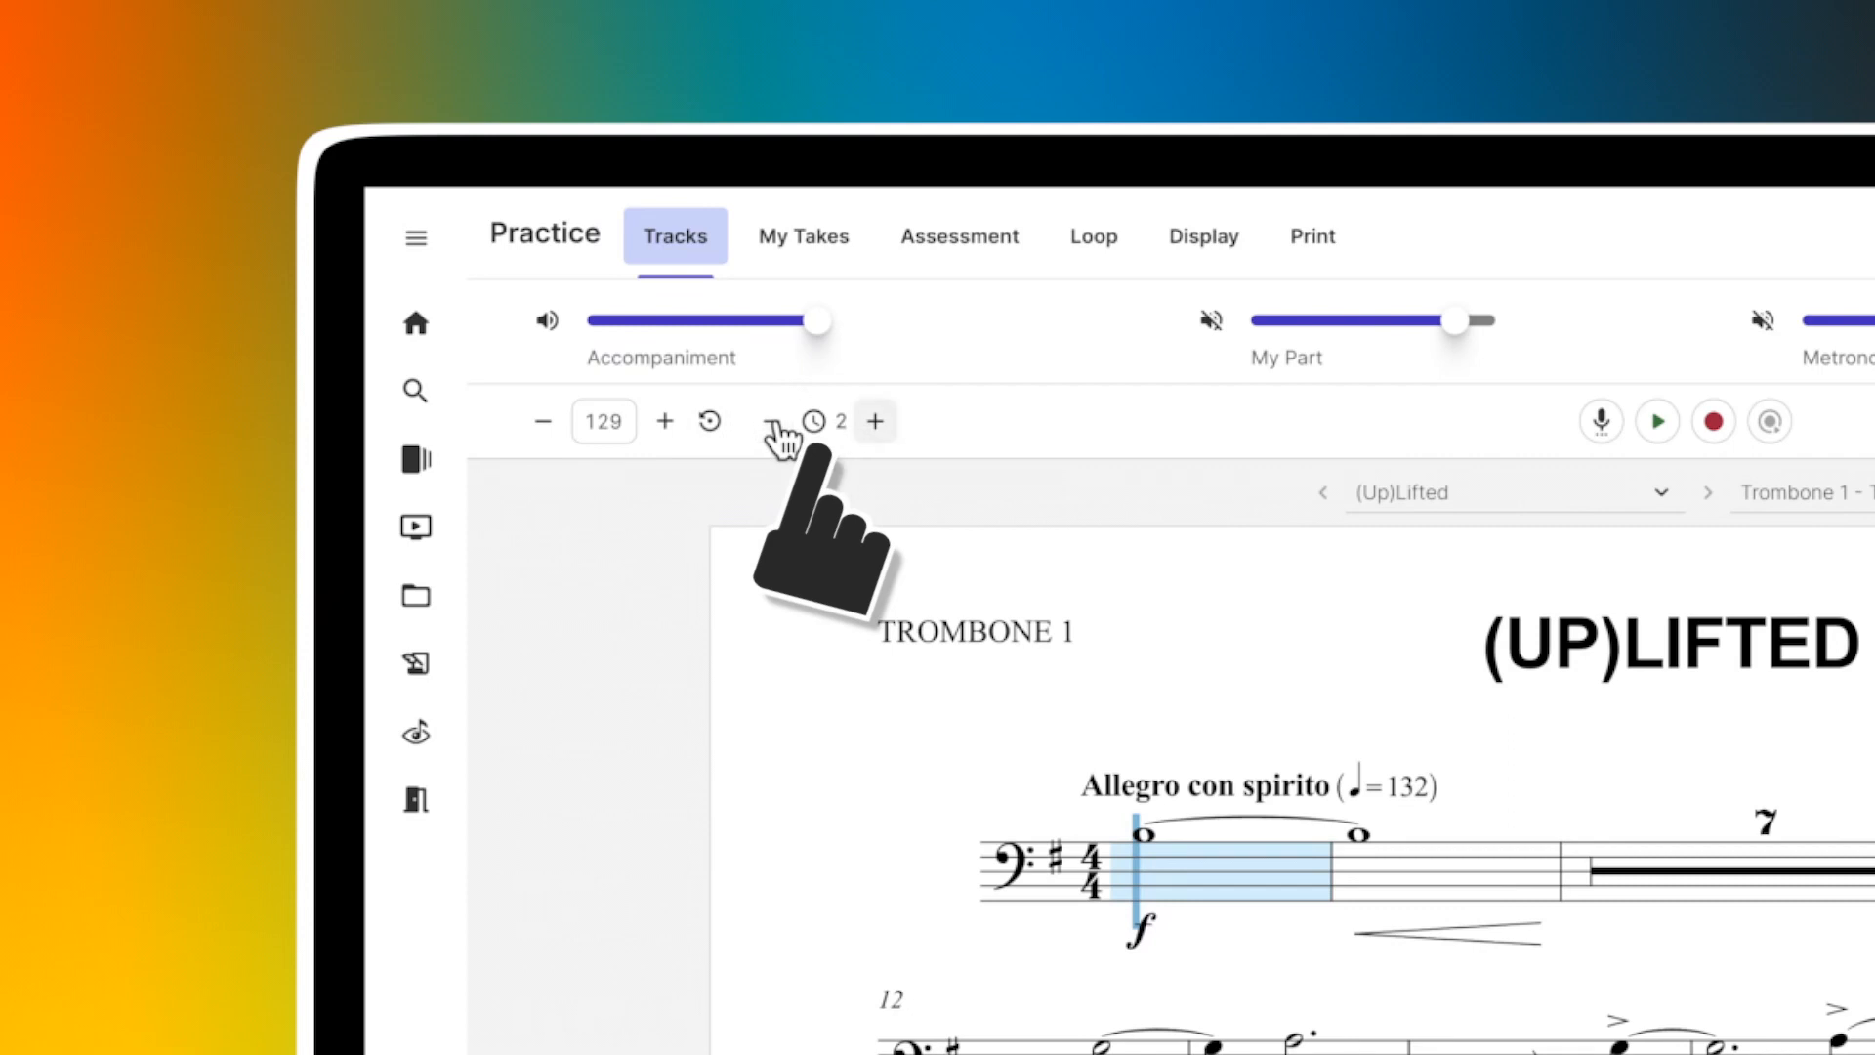
left_click(876, 421)
left_click(876, 421)
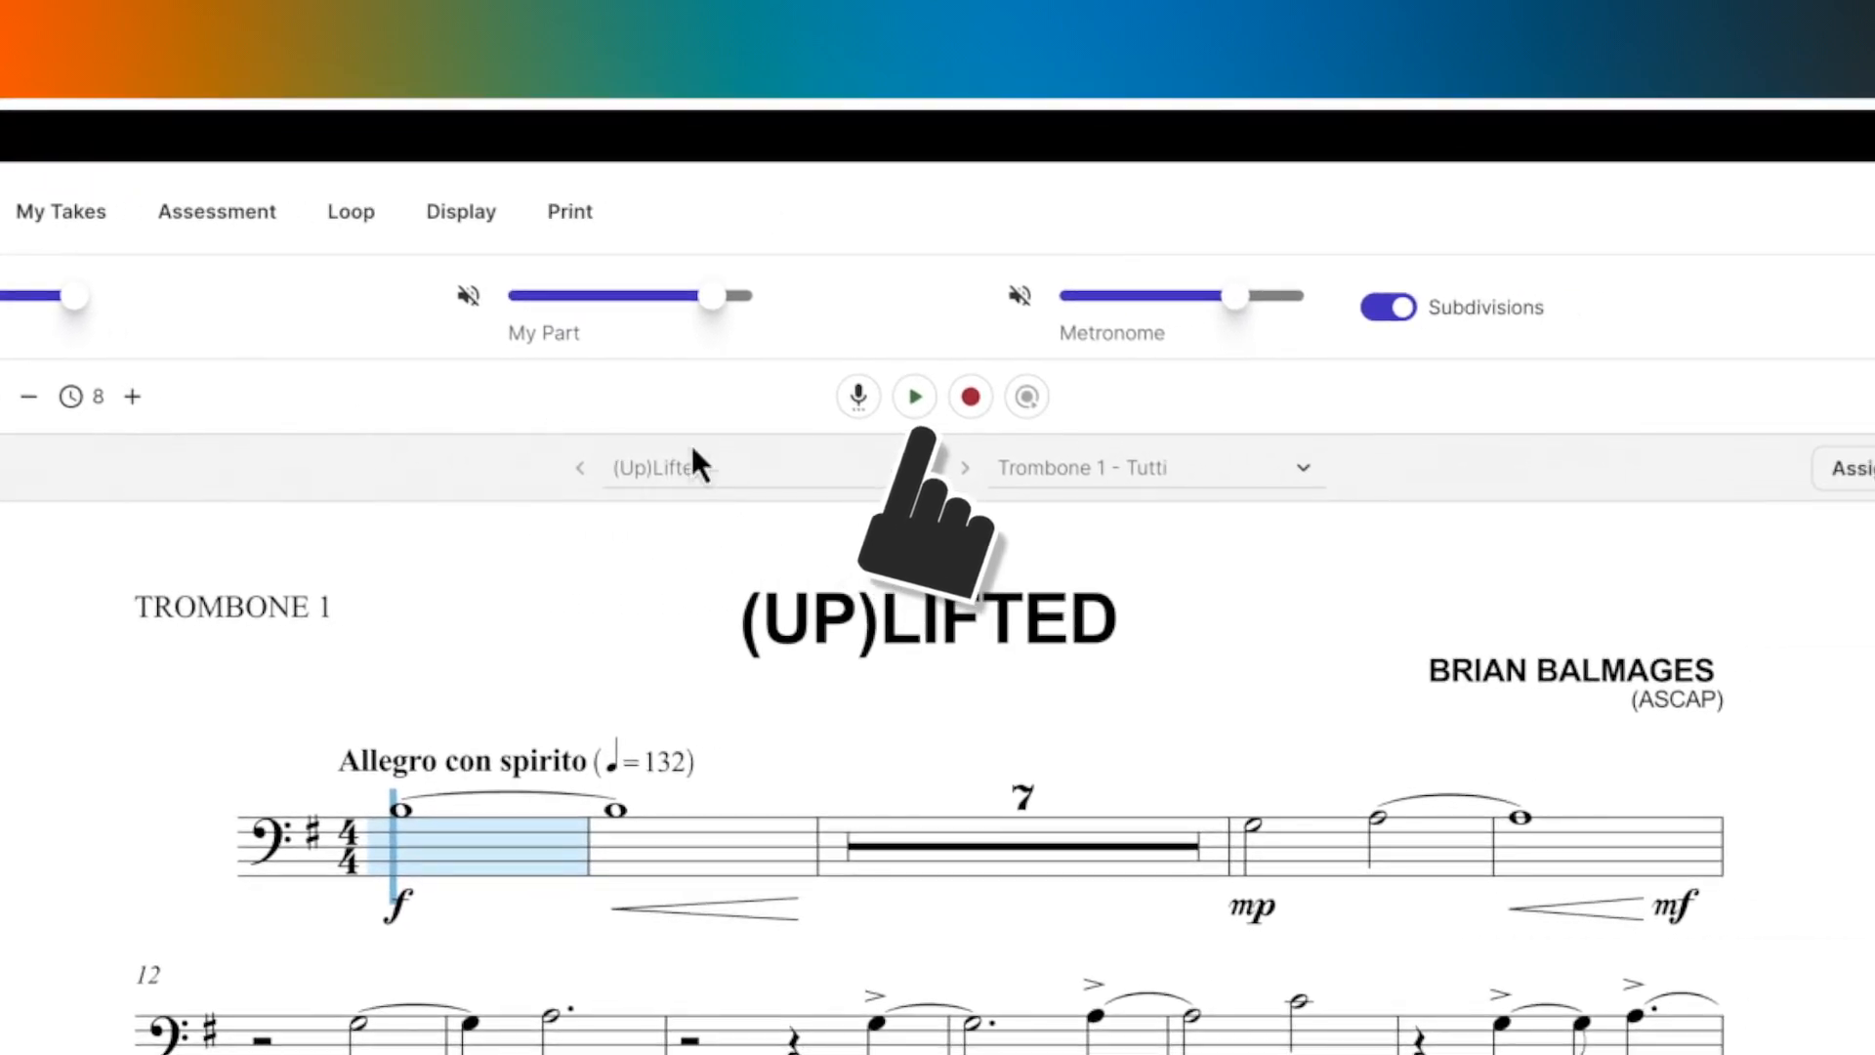
- Select Melodic through microphone as the assessment type and complete the microphone test
left_click(859, 395)
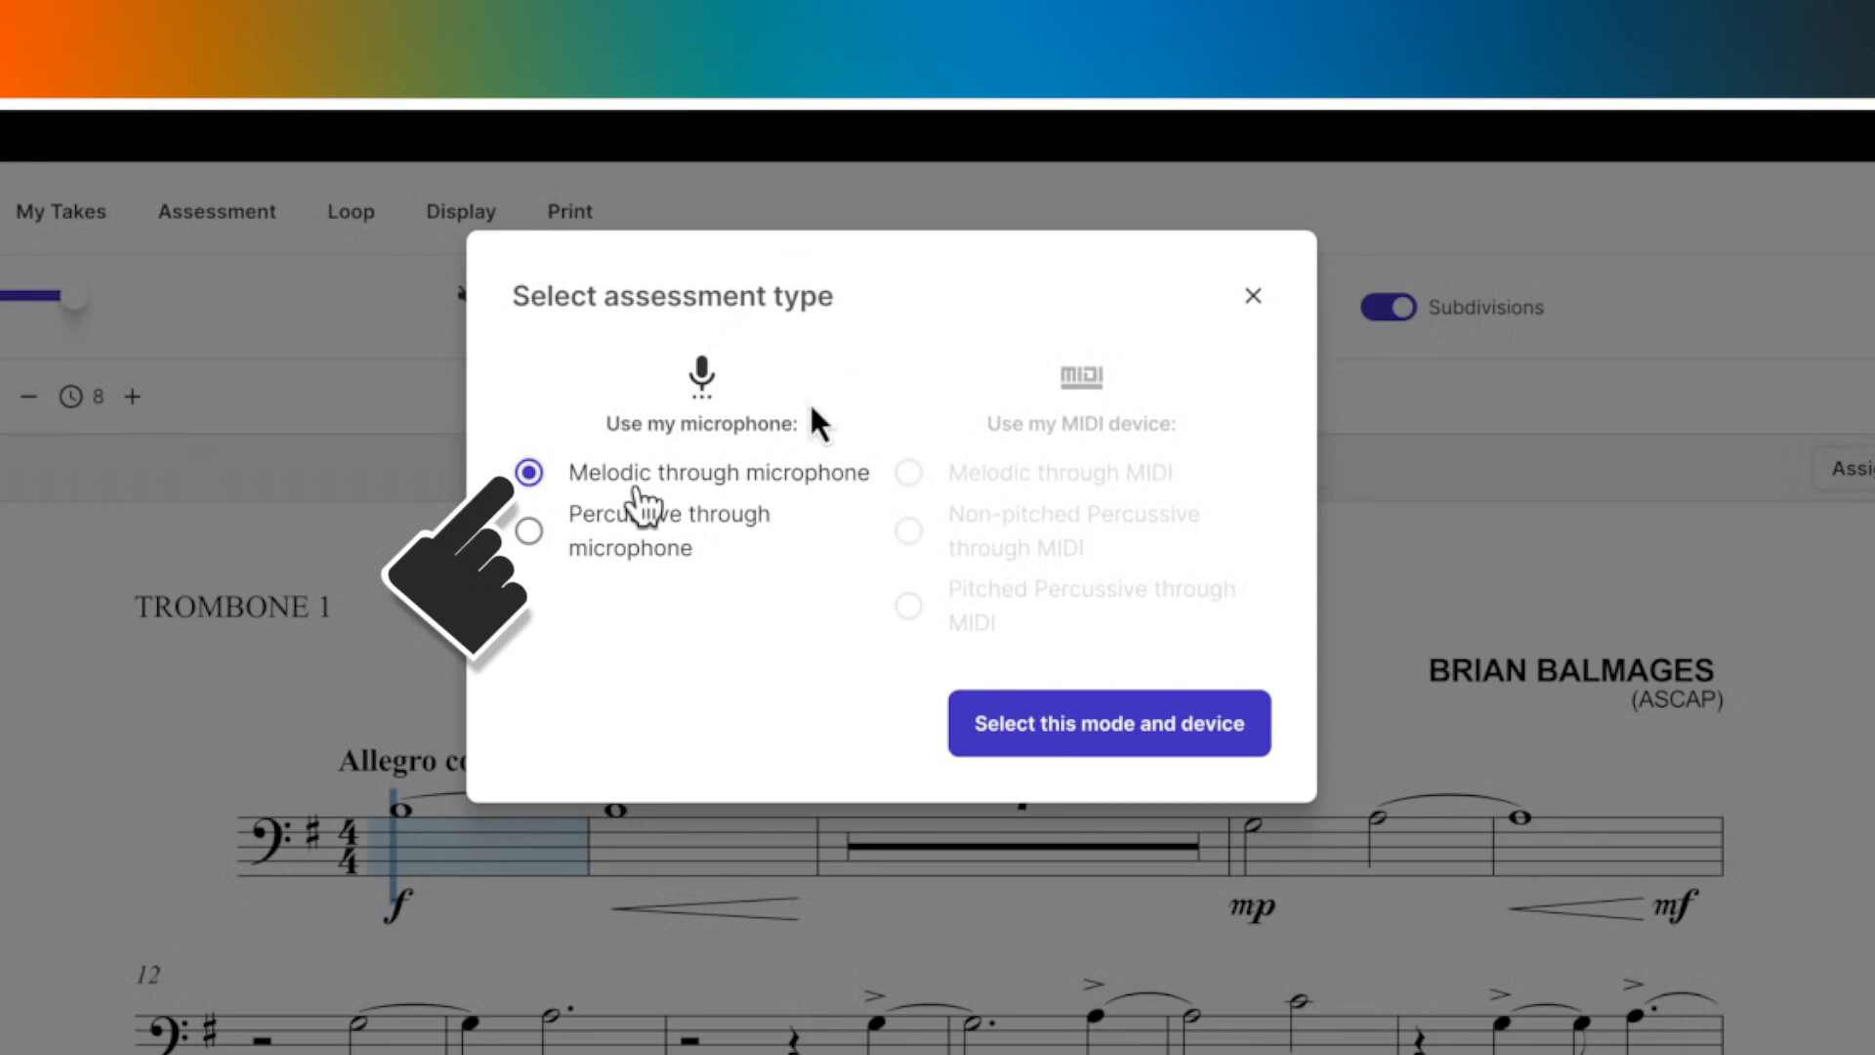
left_click(535, 533)
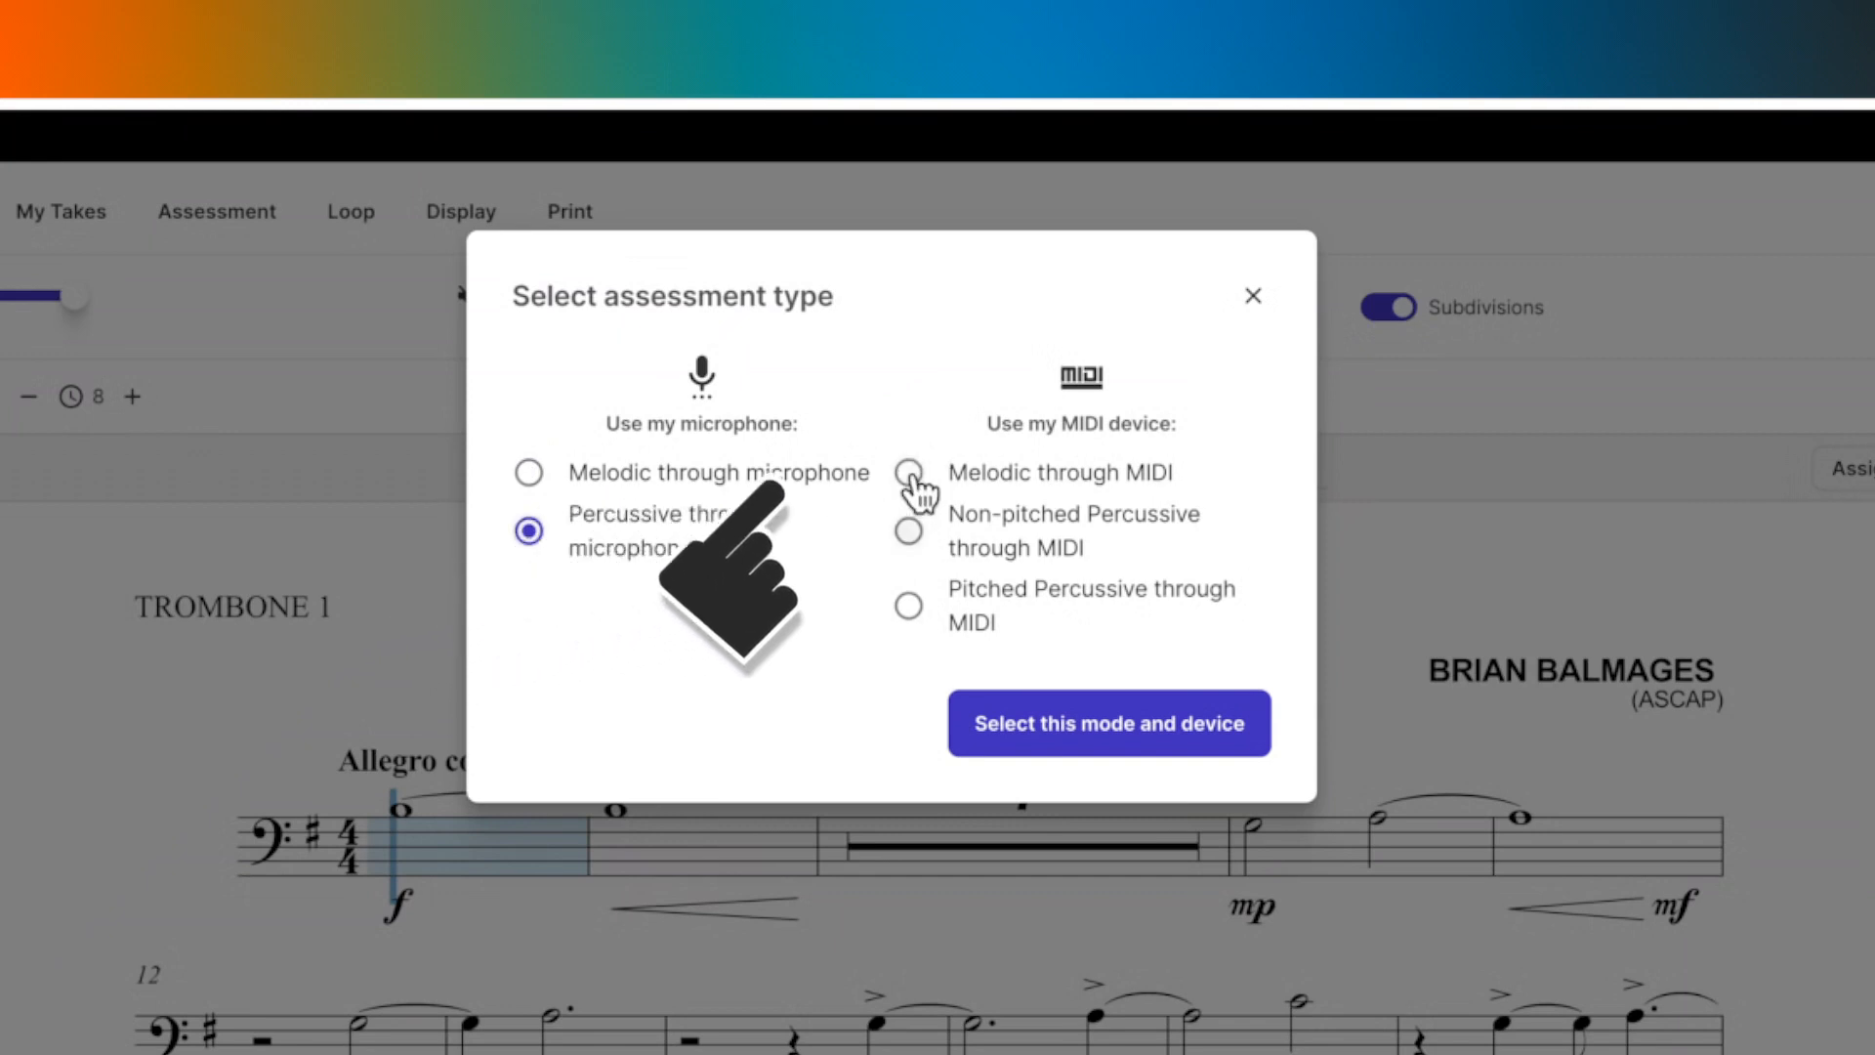
left_click(530, 475)
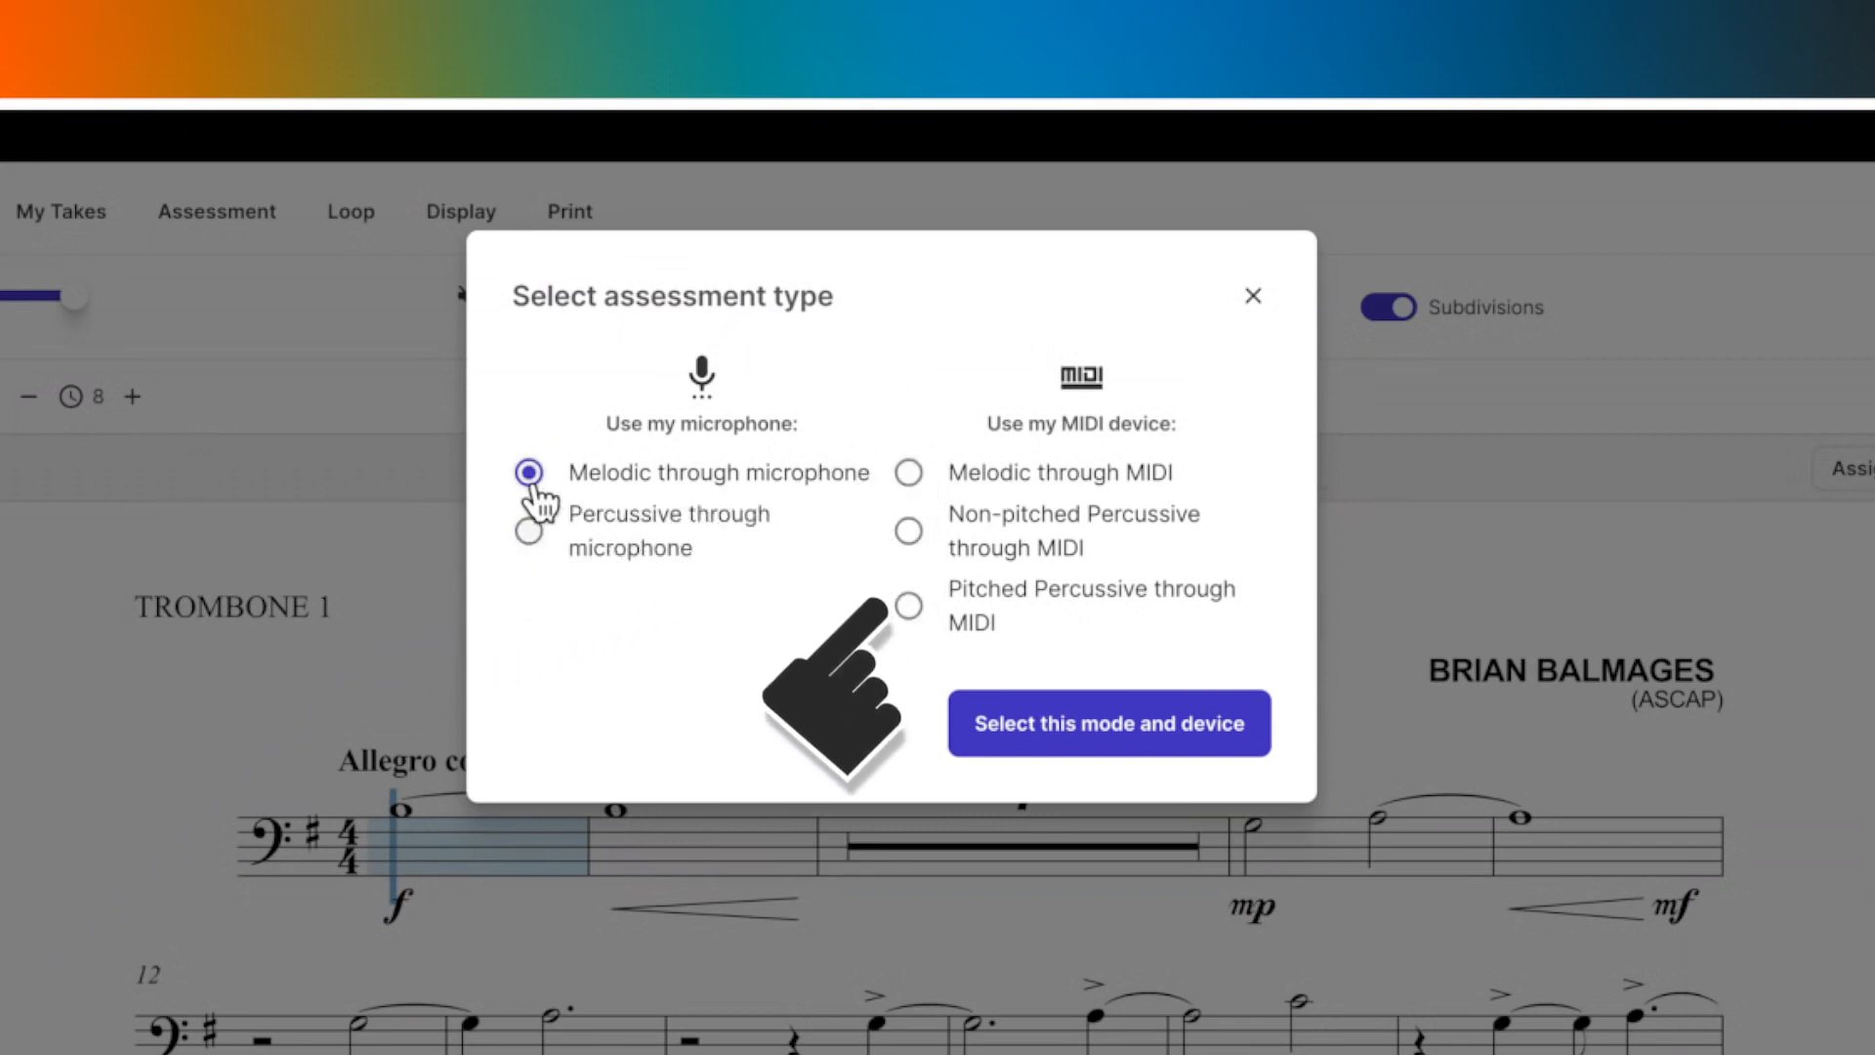
left_click(1111, 747)
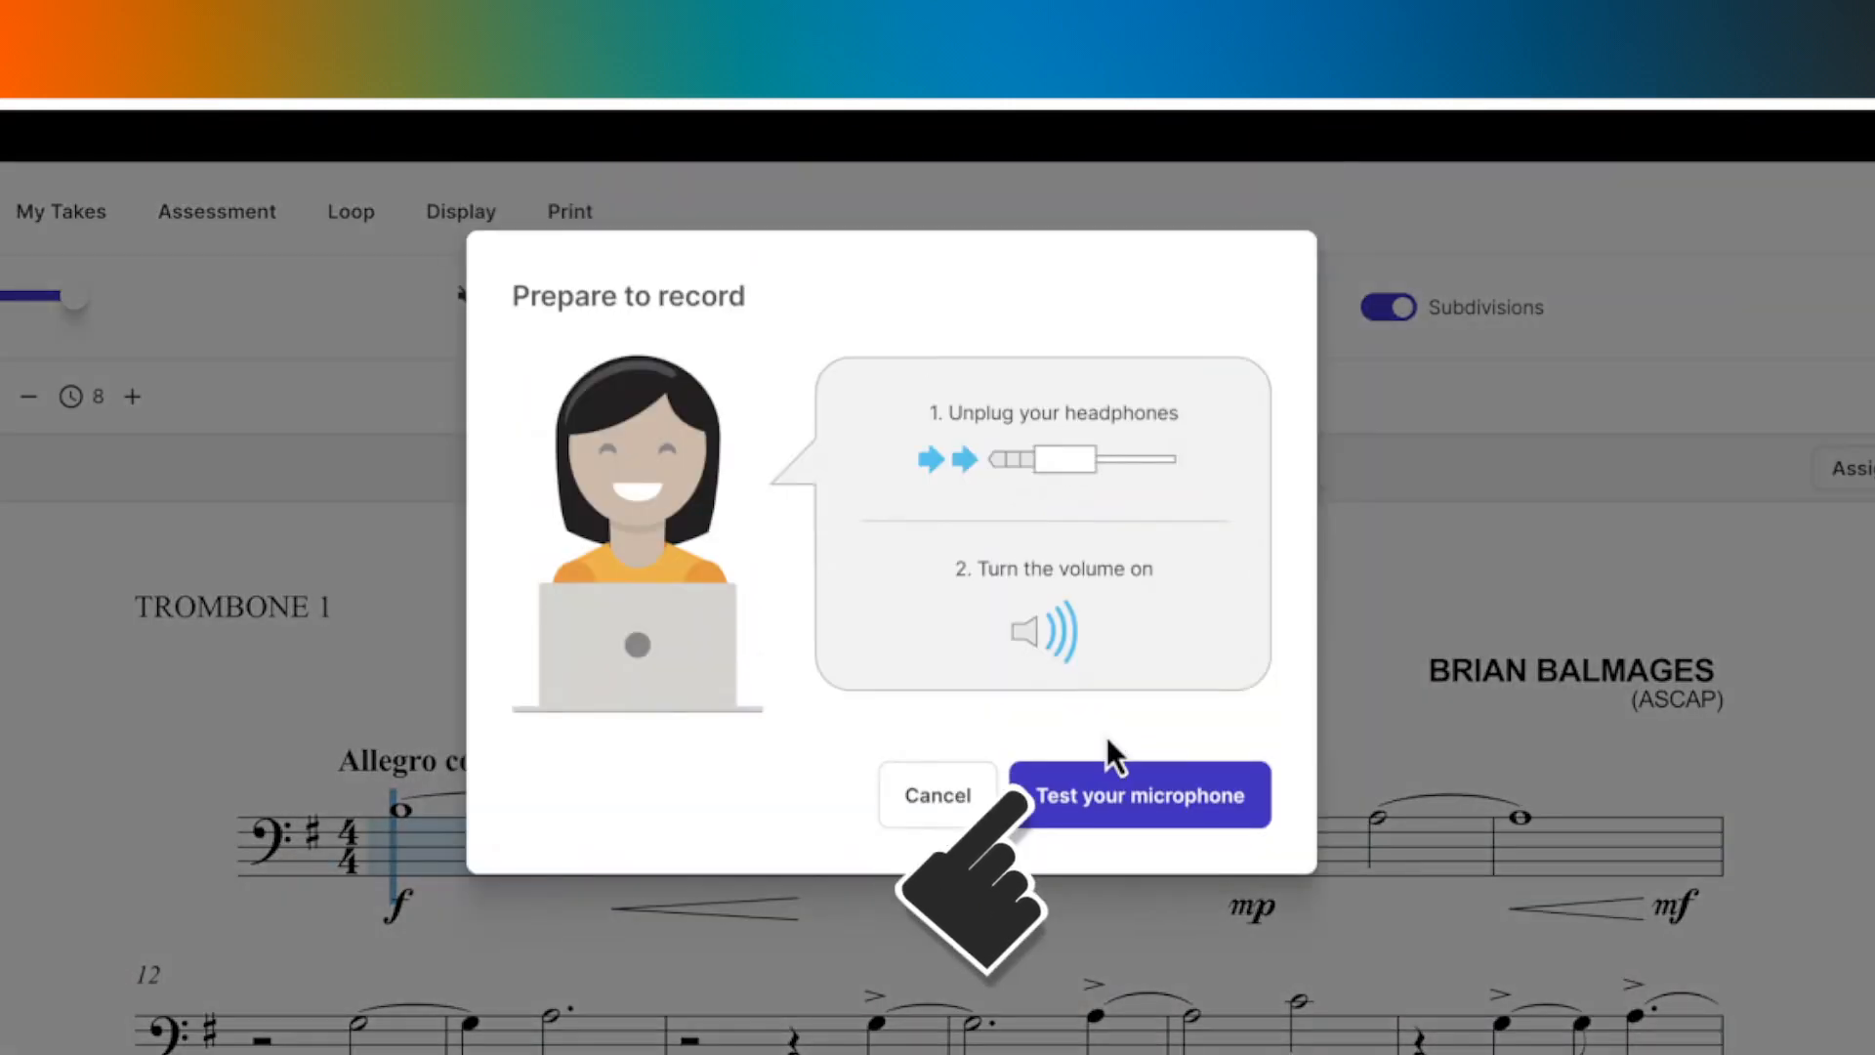
left_click(1117, 786)
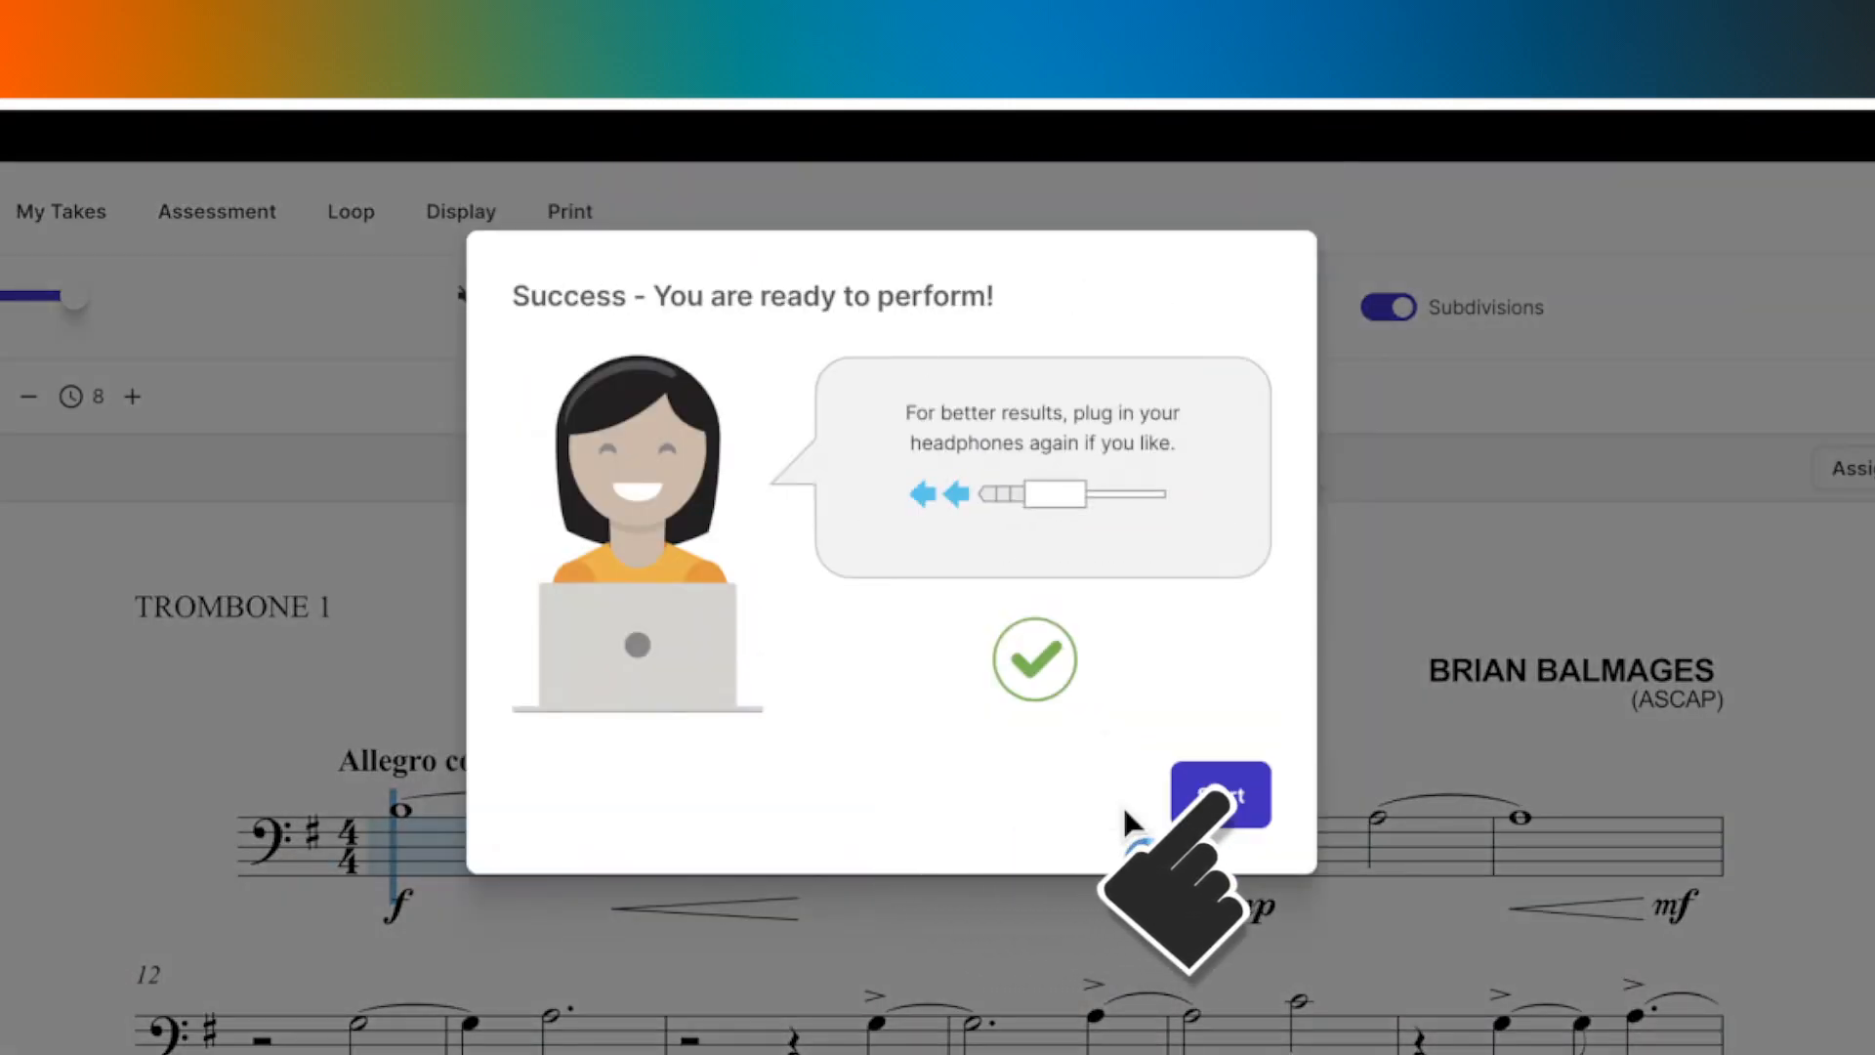
left_click(1221, 796)
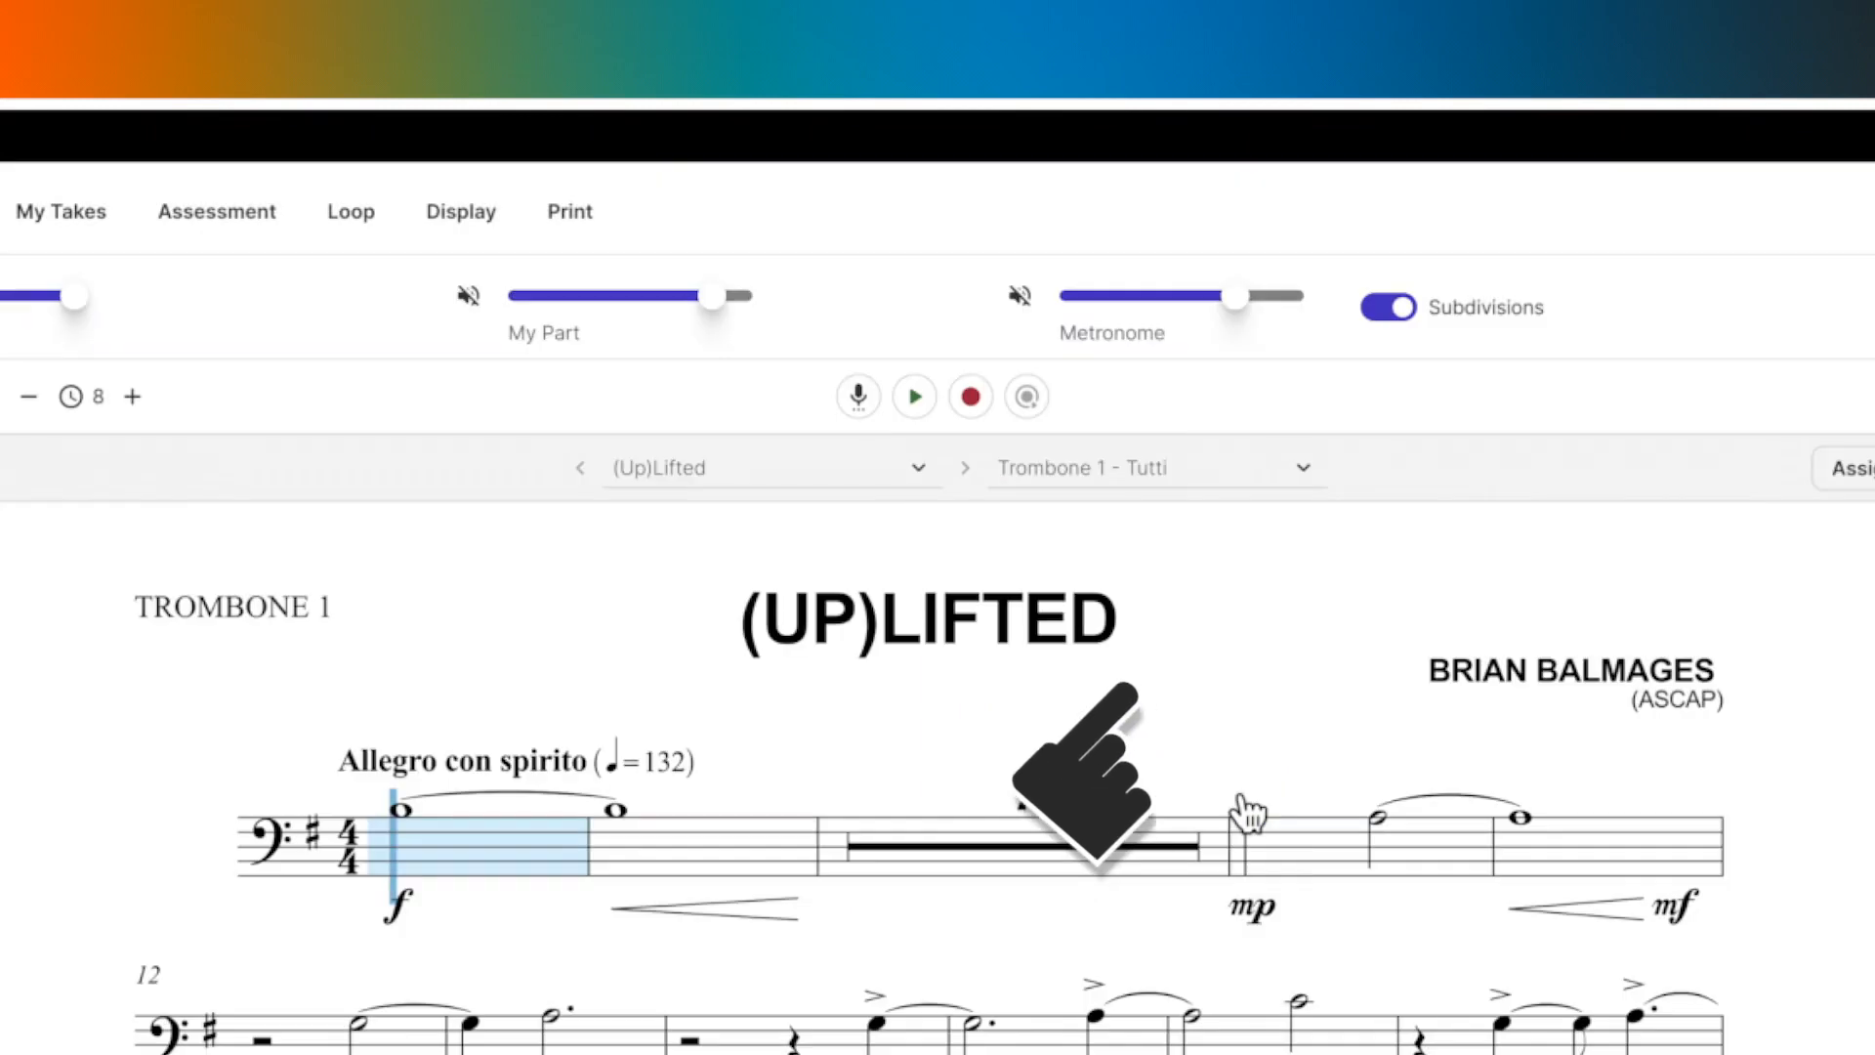
- Play the piece briefly from the start, and record a short take of the opening measures
left_click(916, 399)
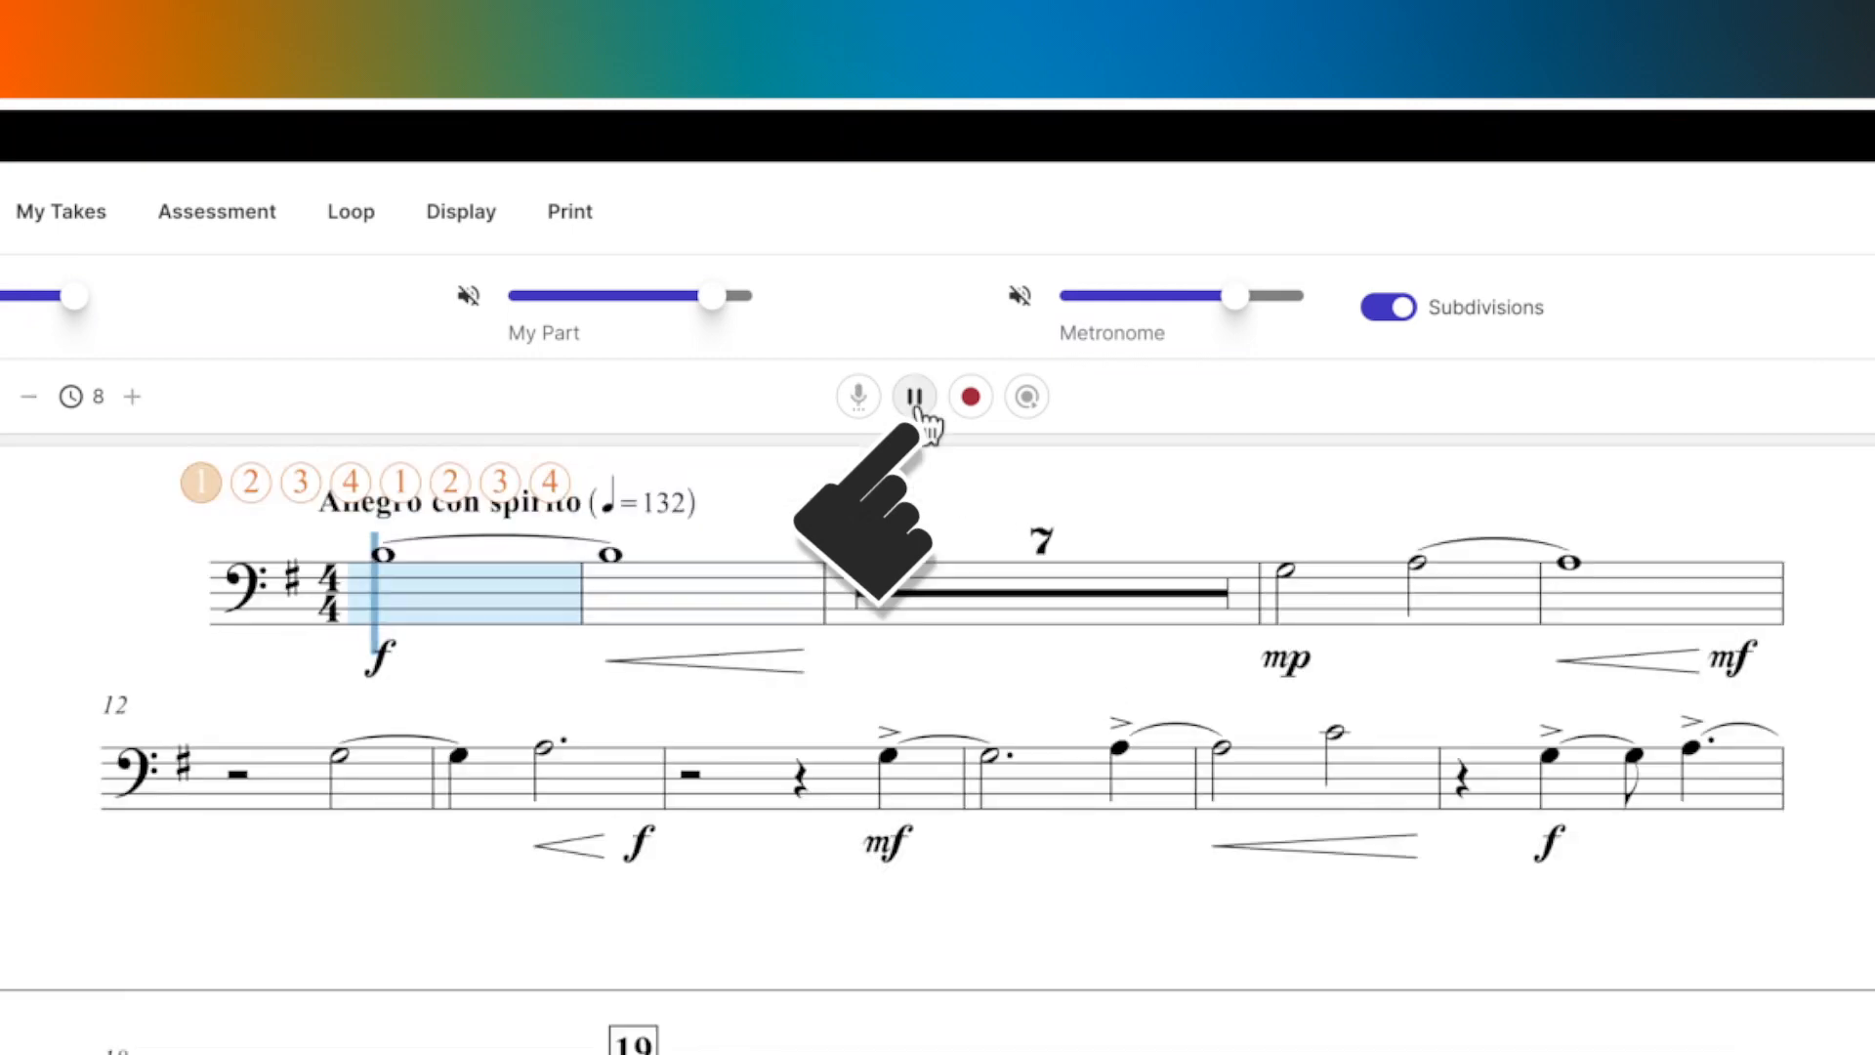
left_click(916, 398)
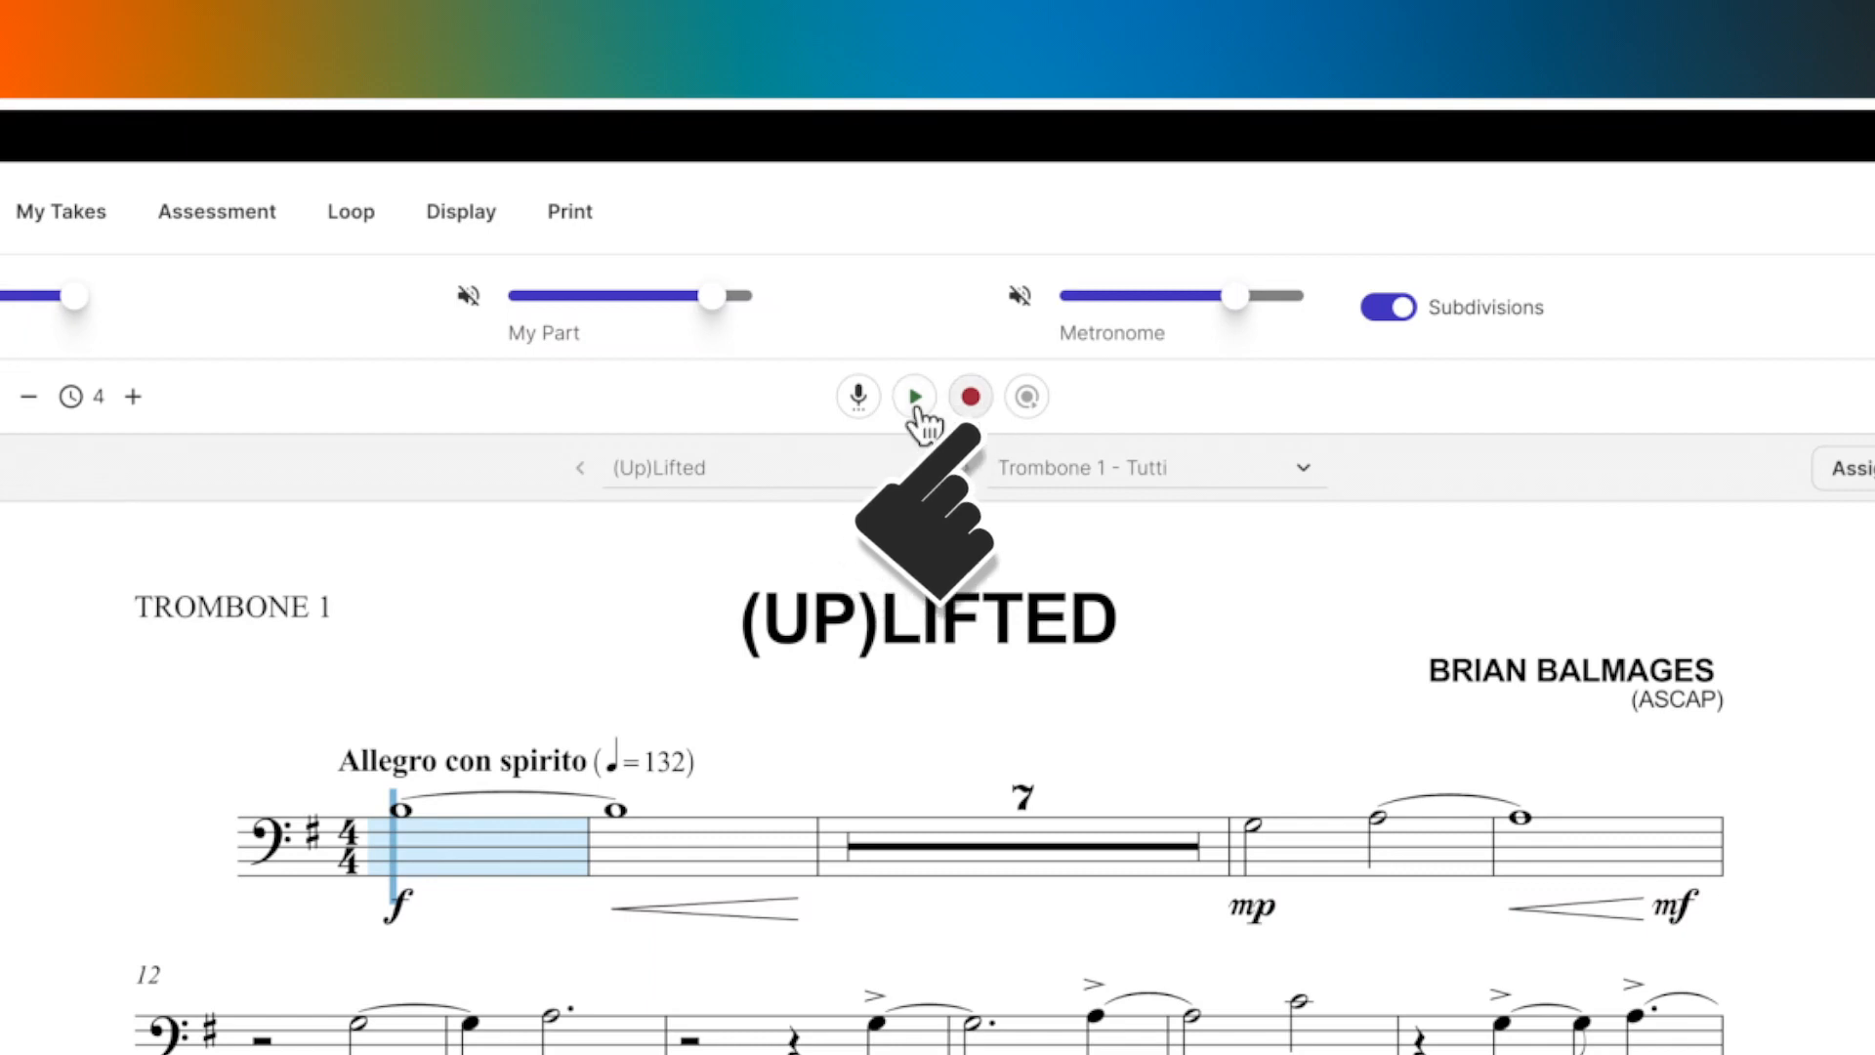
left_click(972, 401)
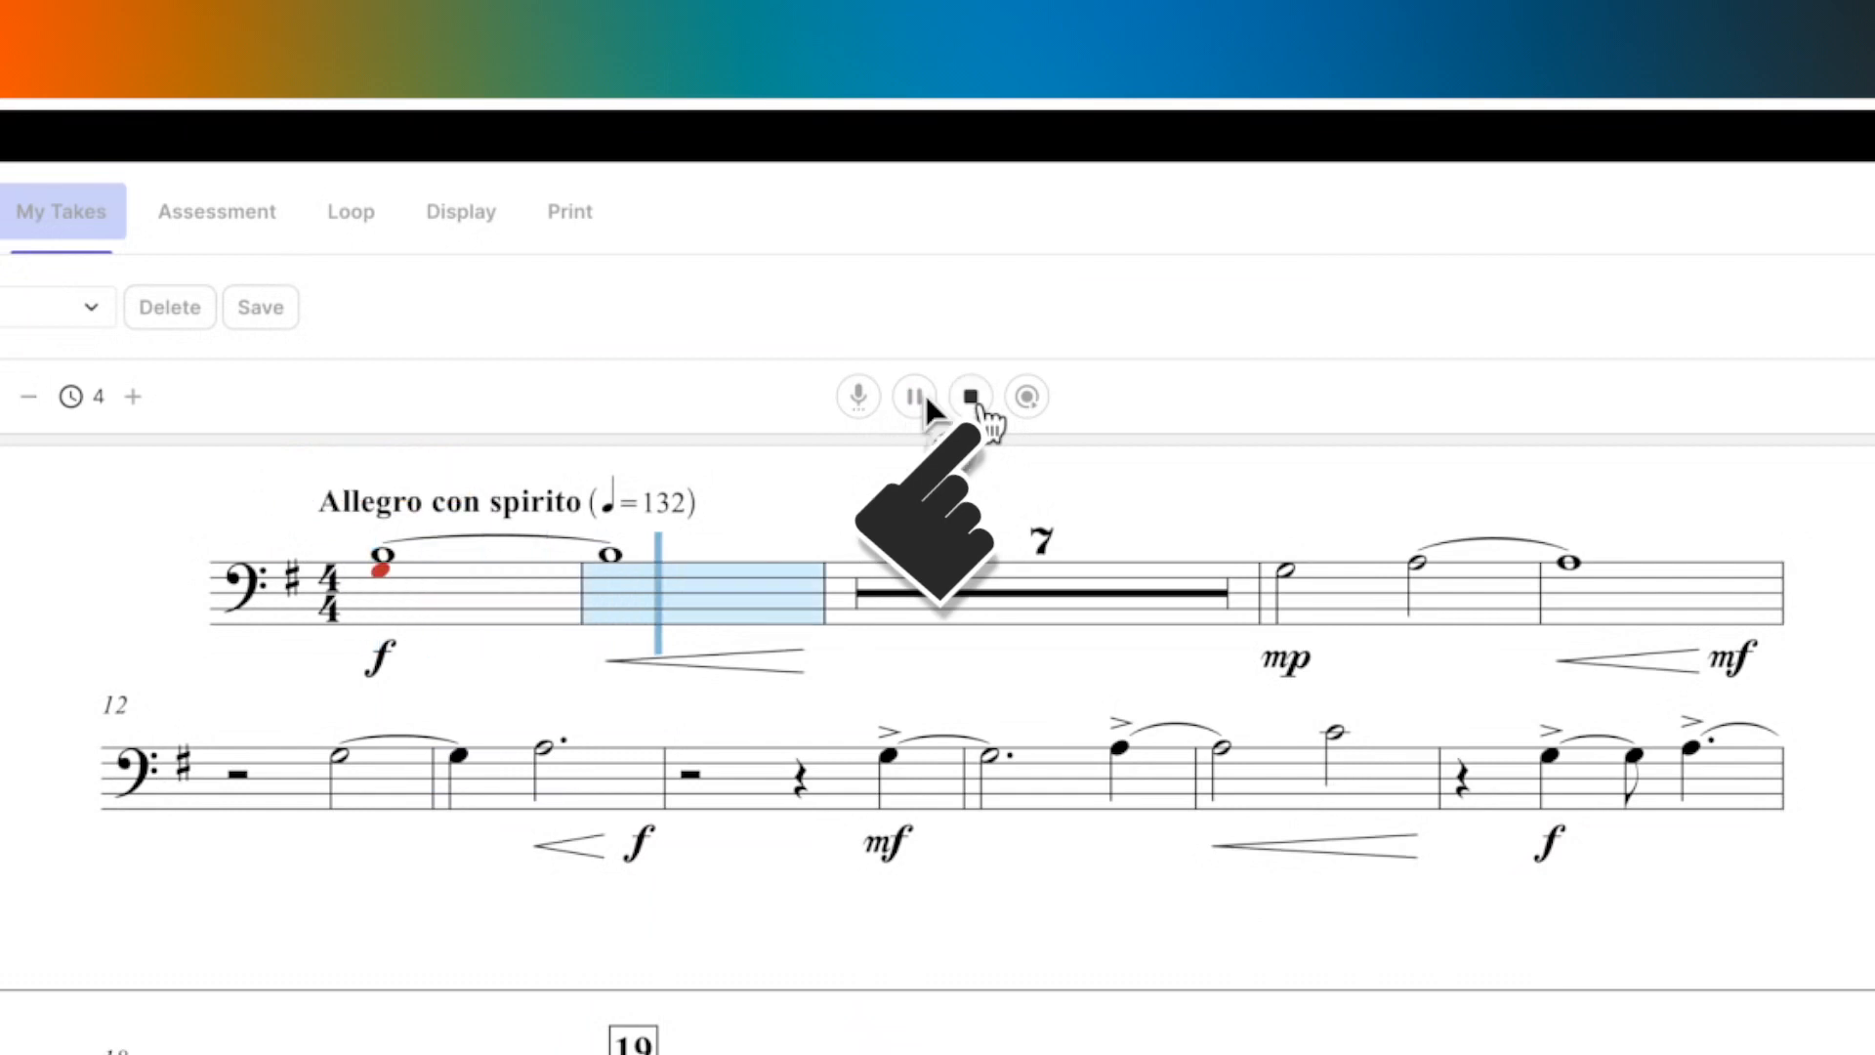
left_click(973, 399)
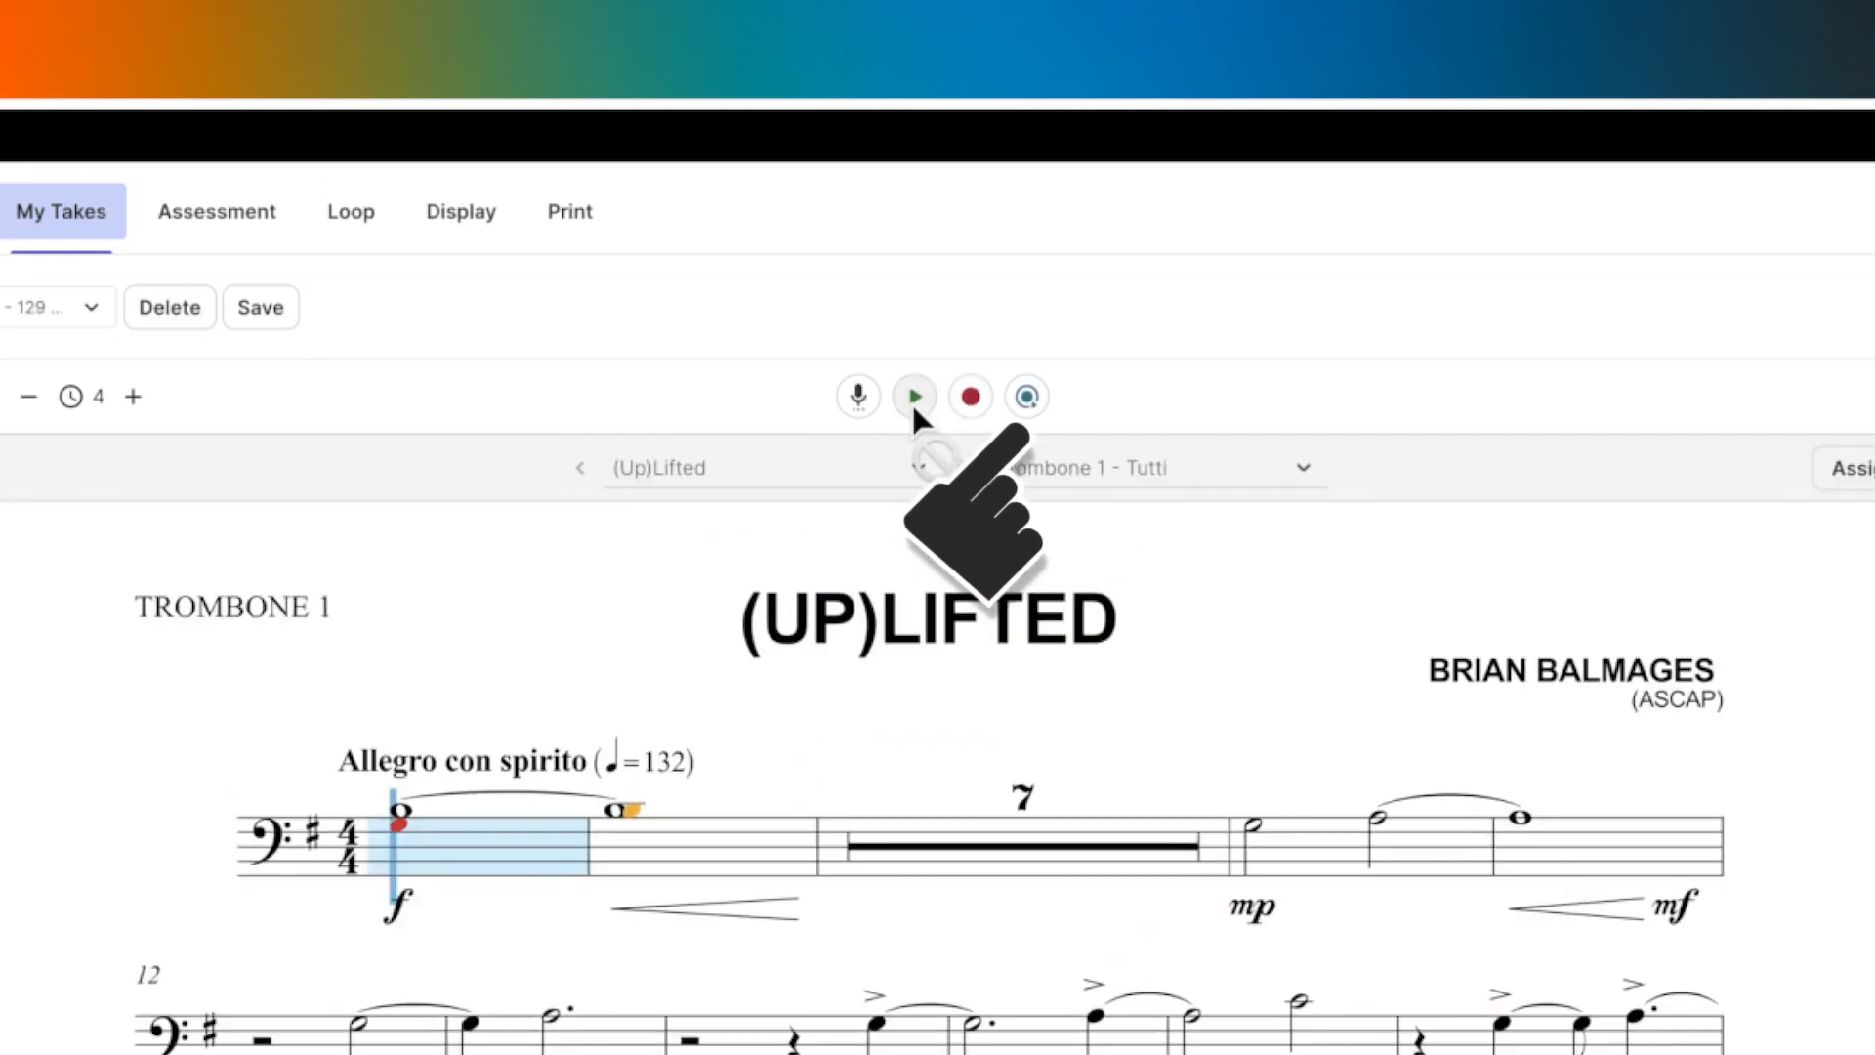
- Play back the recorded take of the opening measures briefly, and halt the playback
left_click(1035, 409)
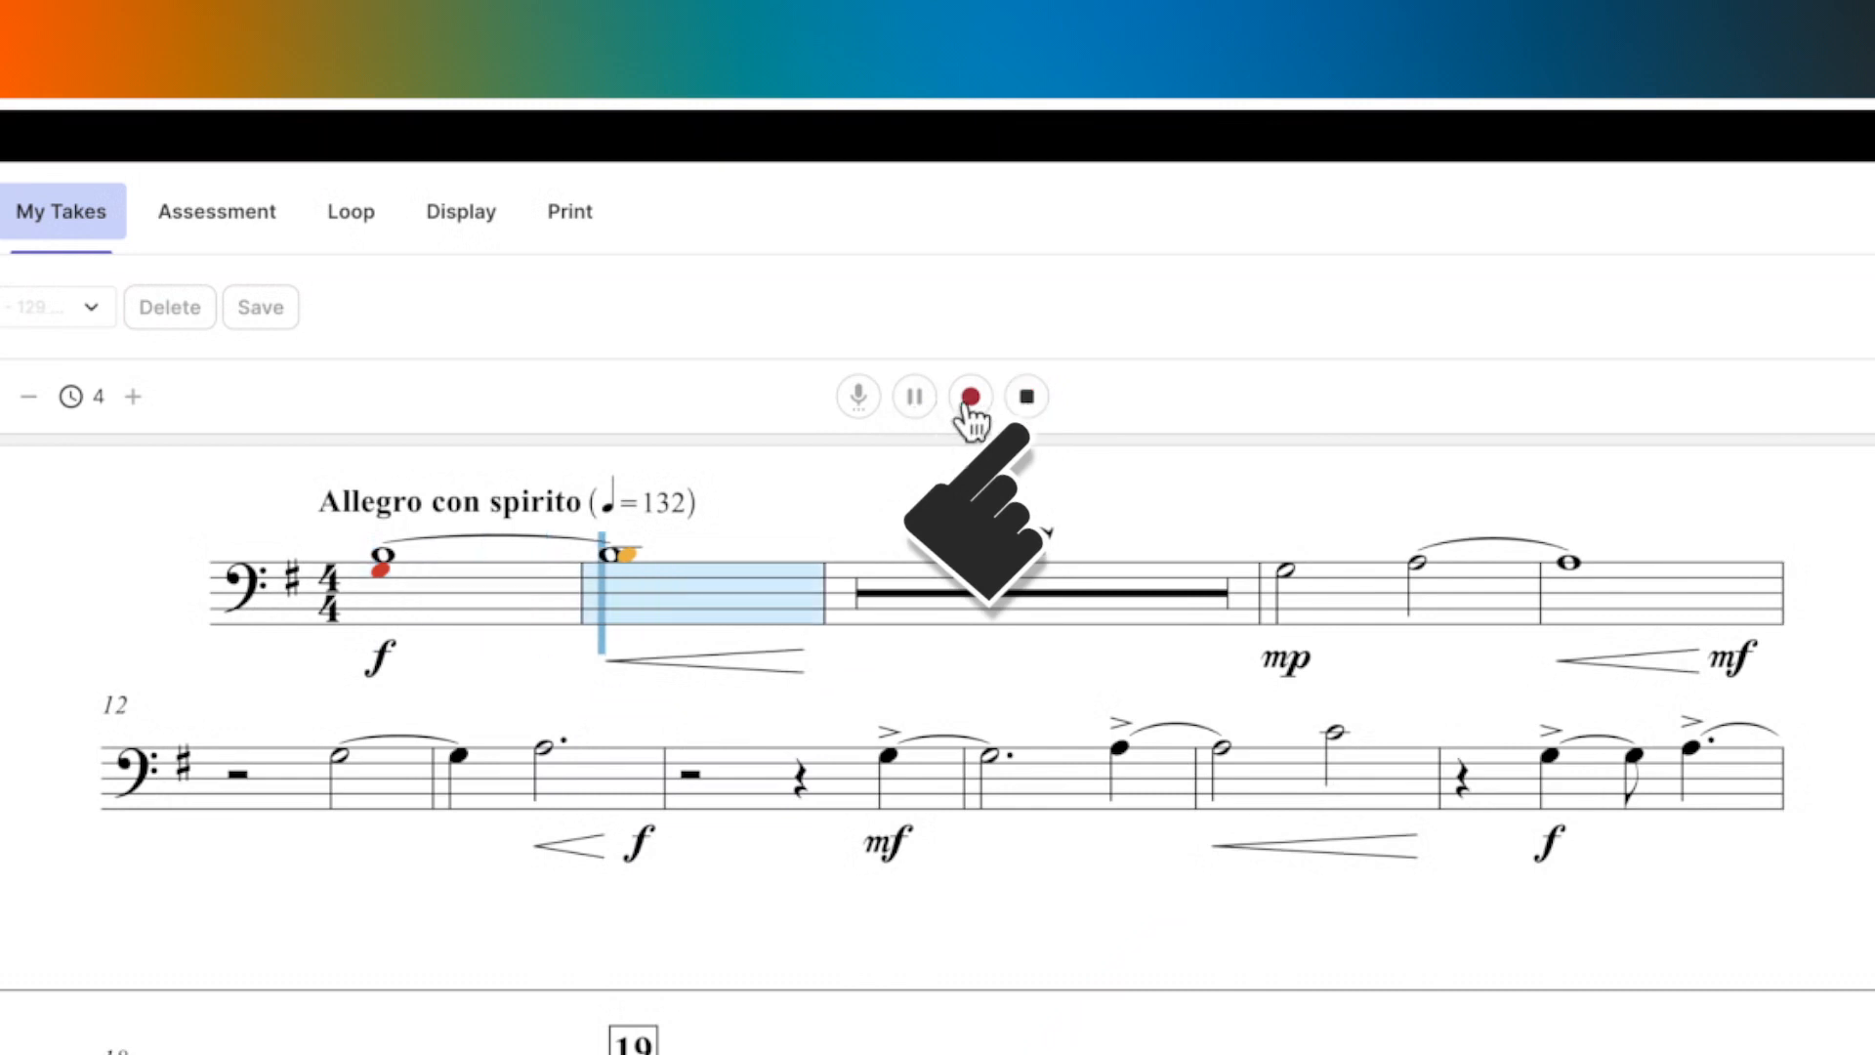
left_click(915, 400)
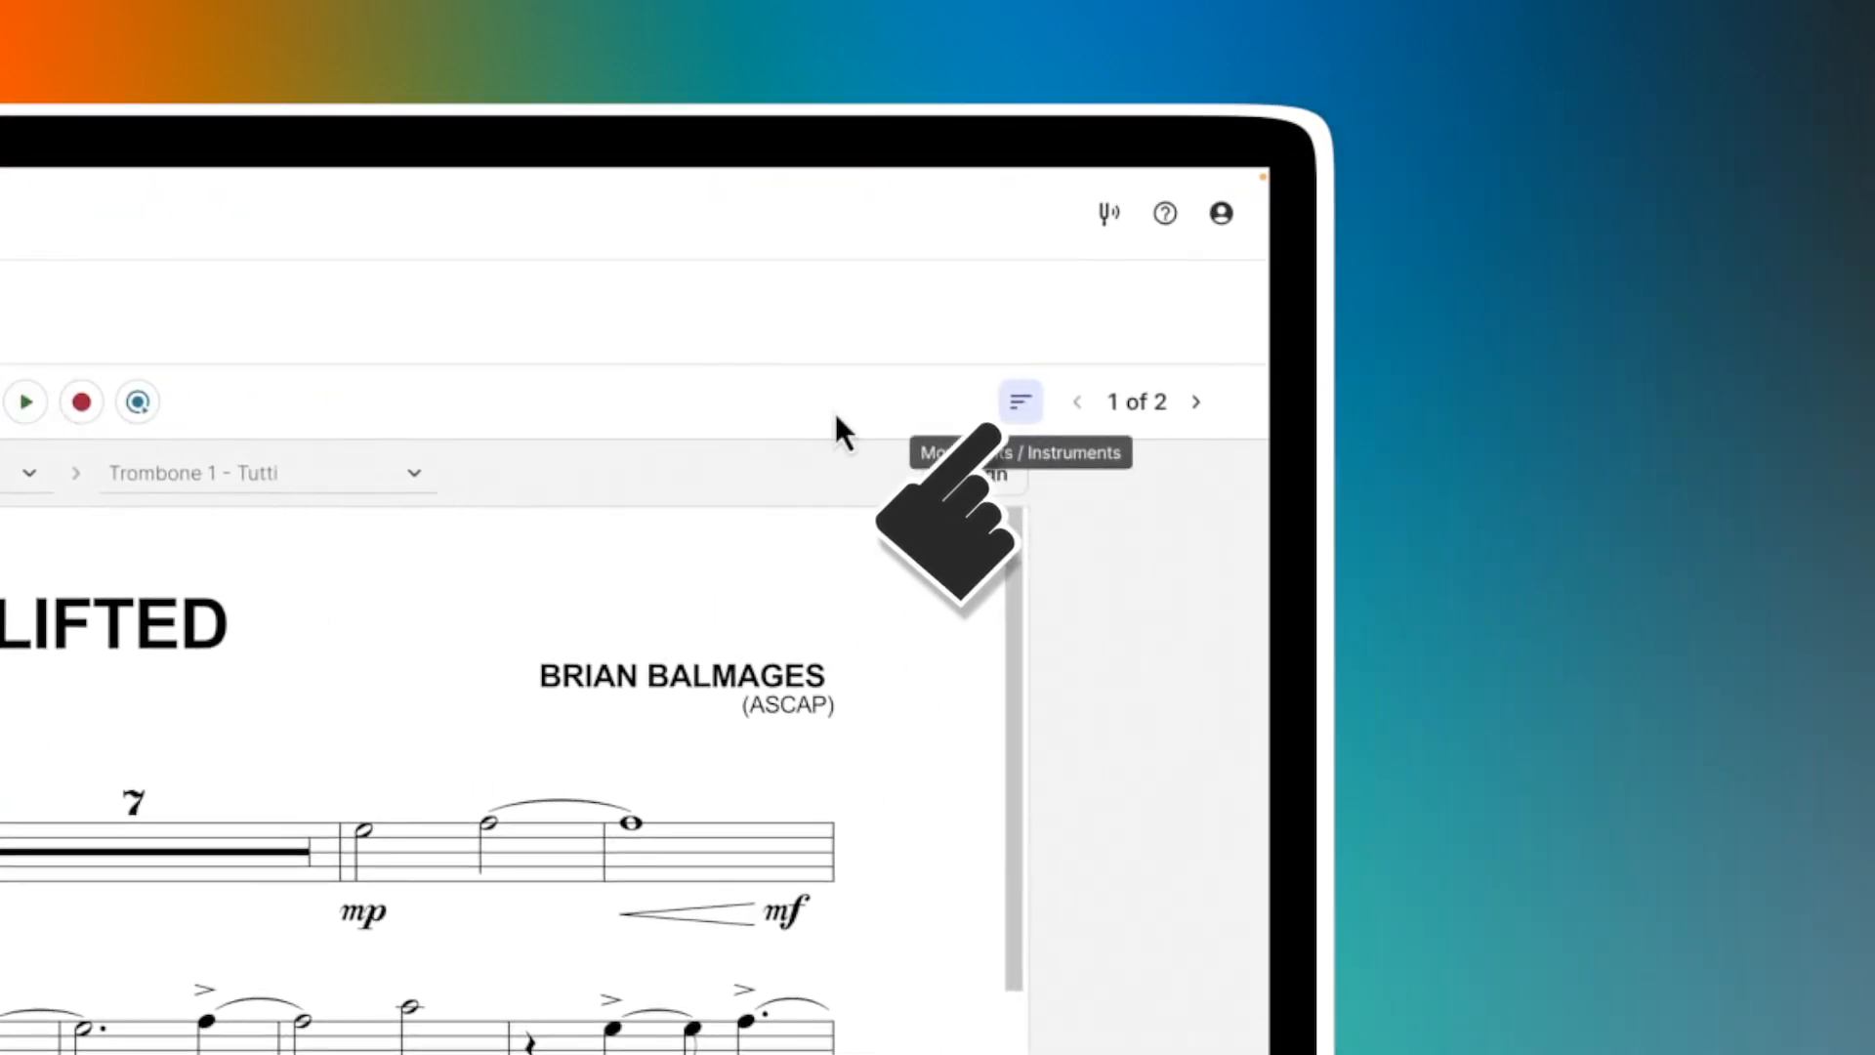
- Toggle the Movements/Instruments bar and leave it hidden, and turn the score to page 2 and back to page 1
left_click(1023, 404)
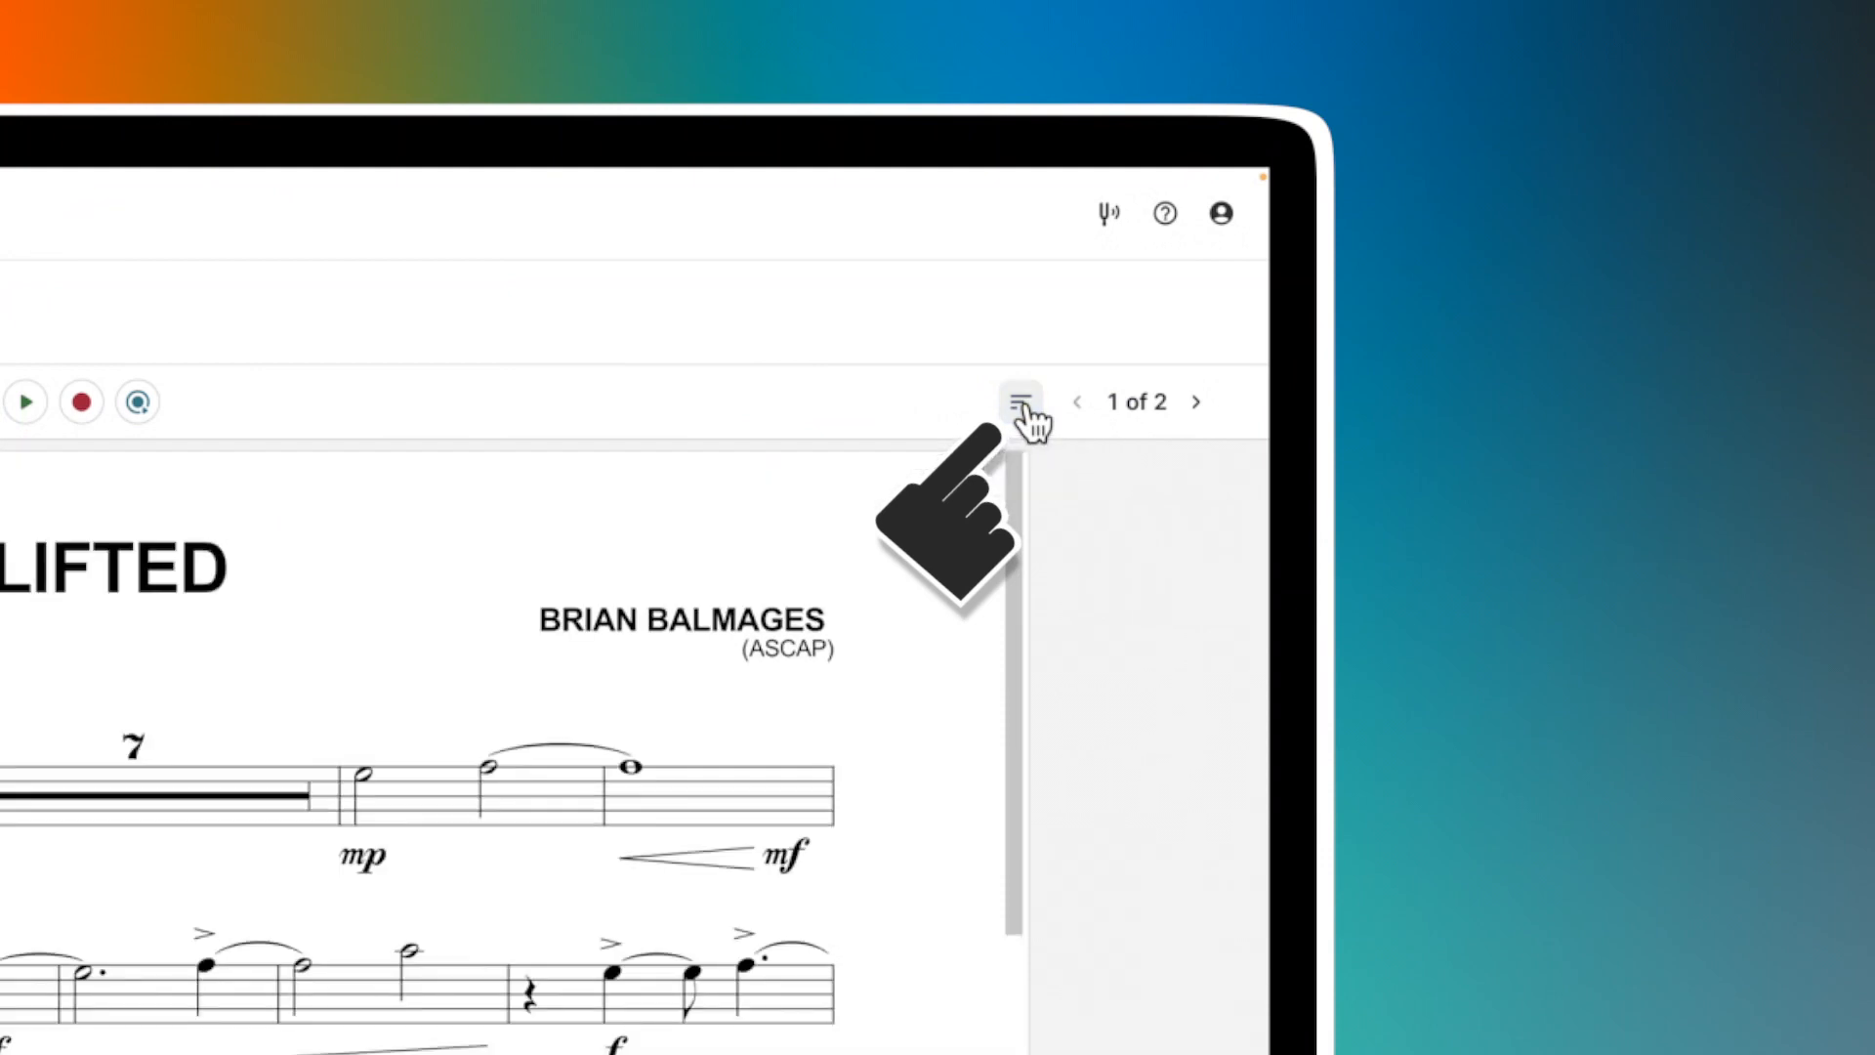
left_click(1024, 406)
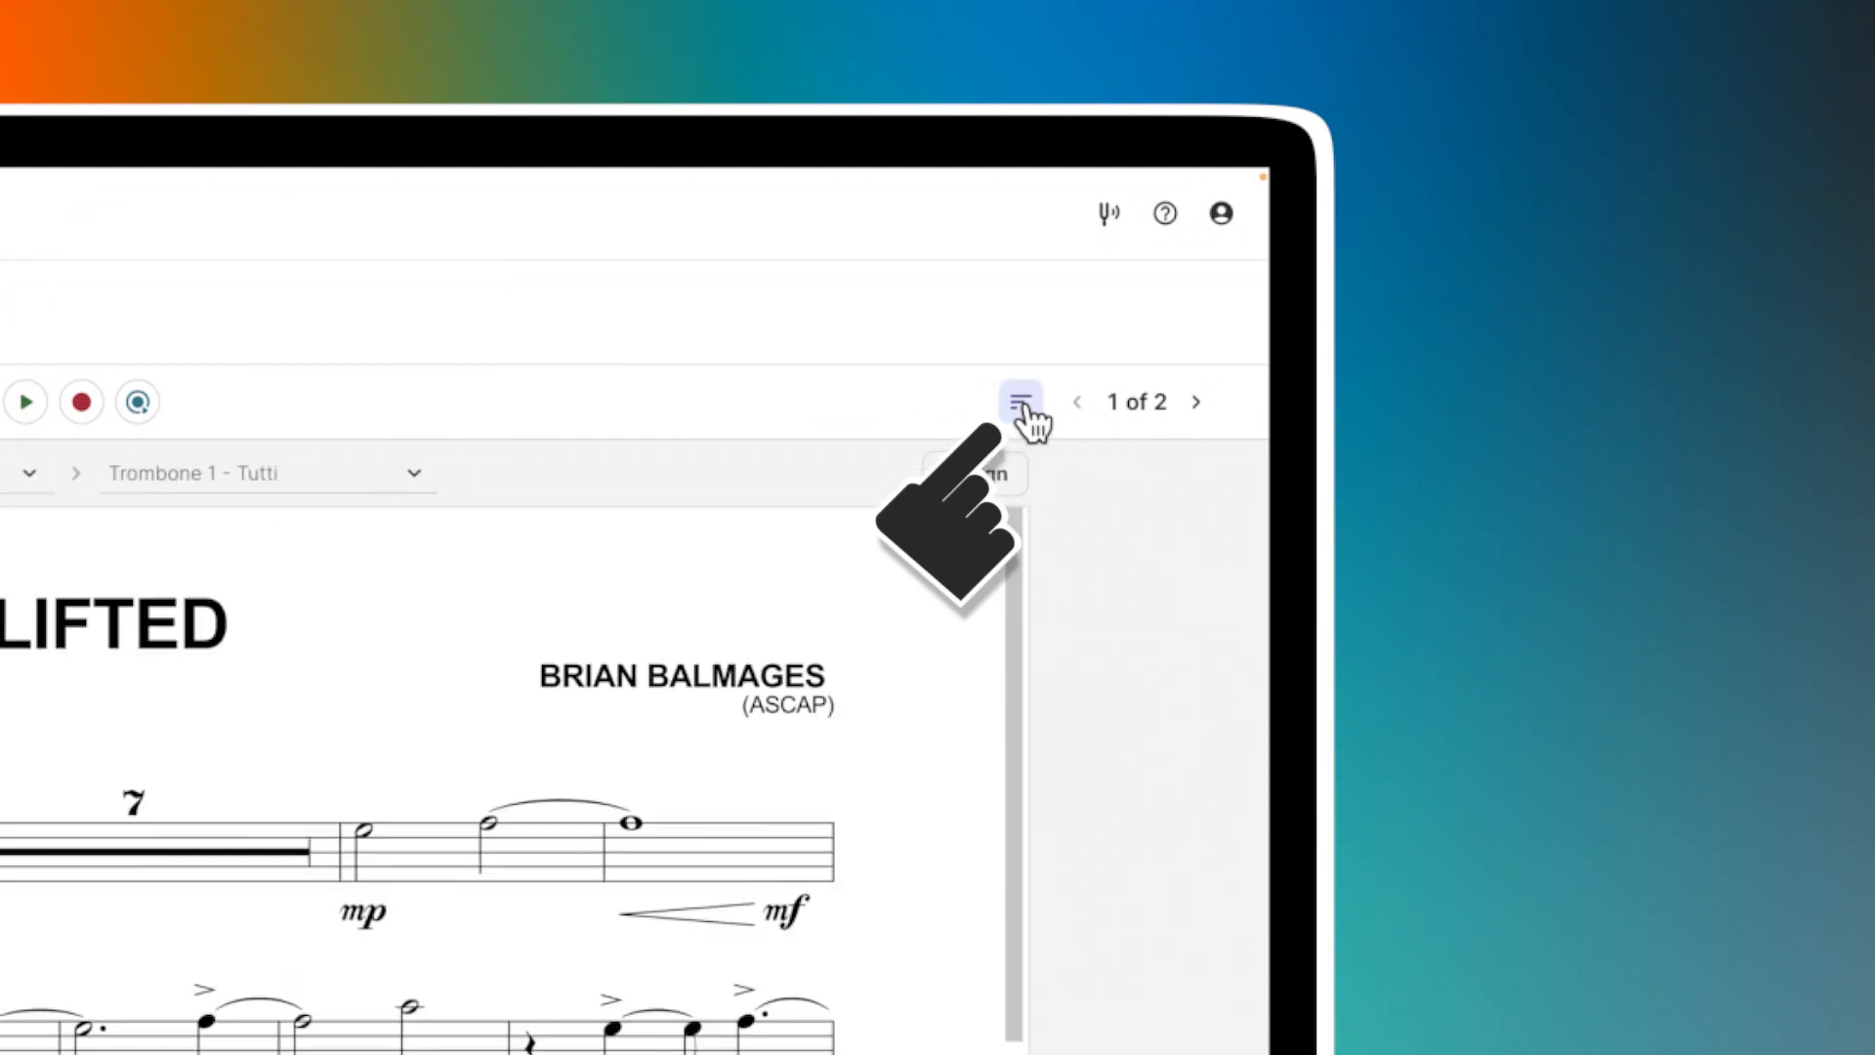
left_click(1023, 404)
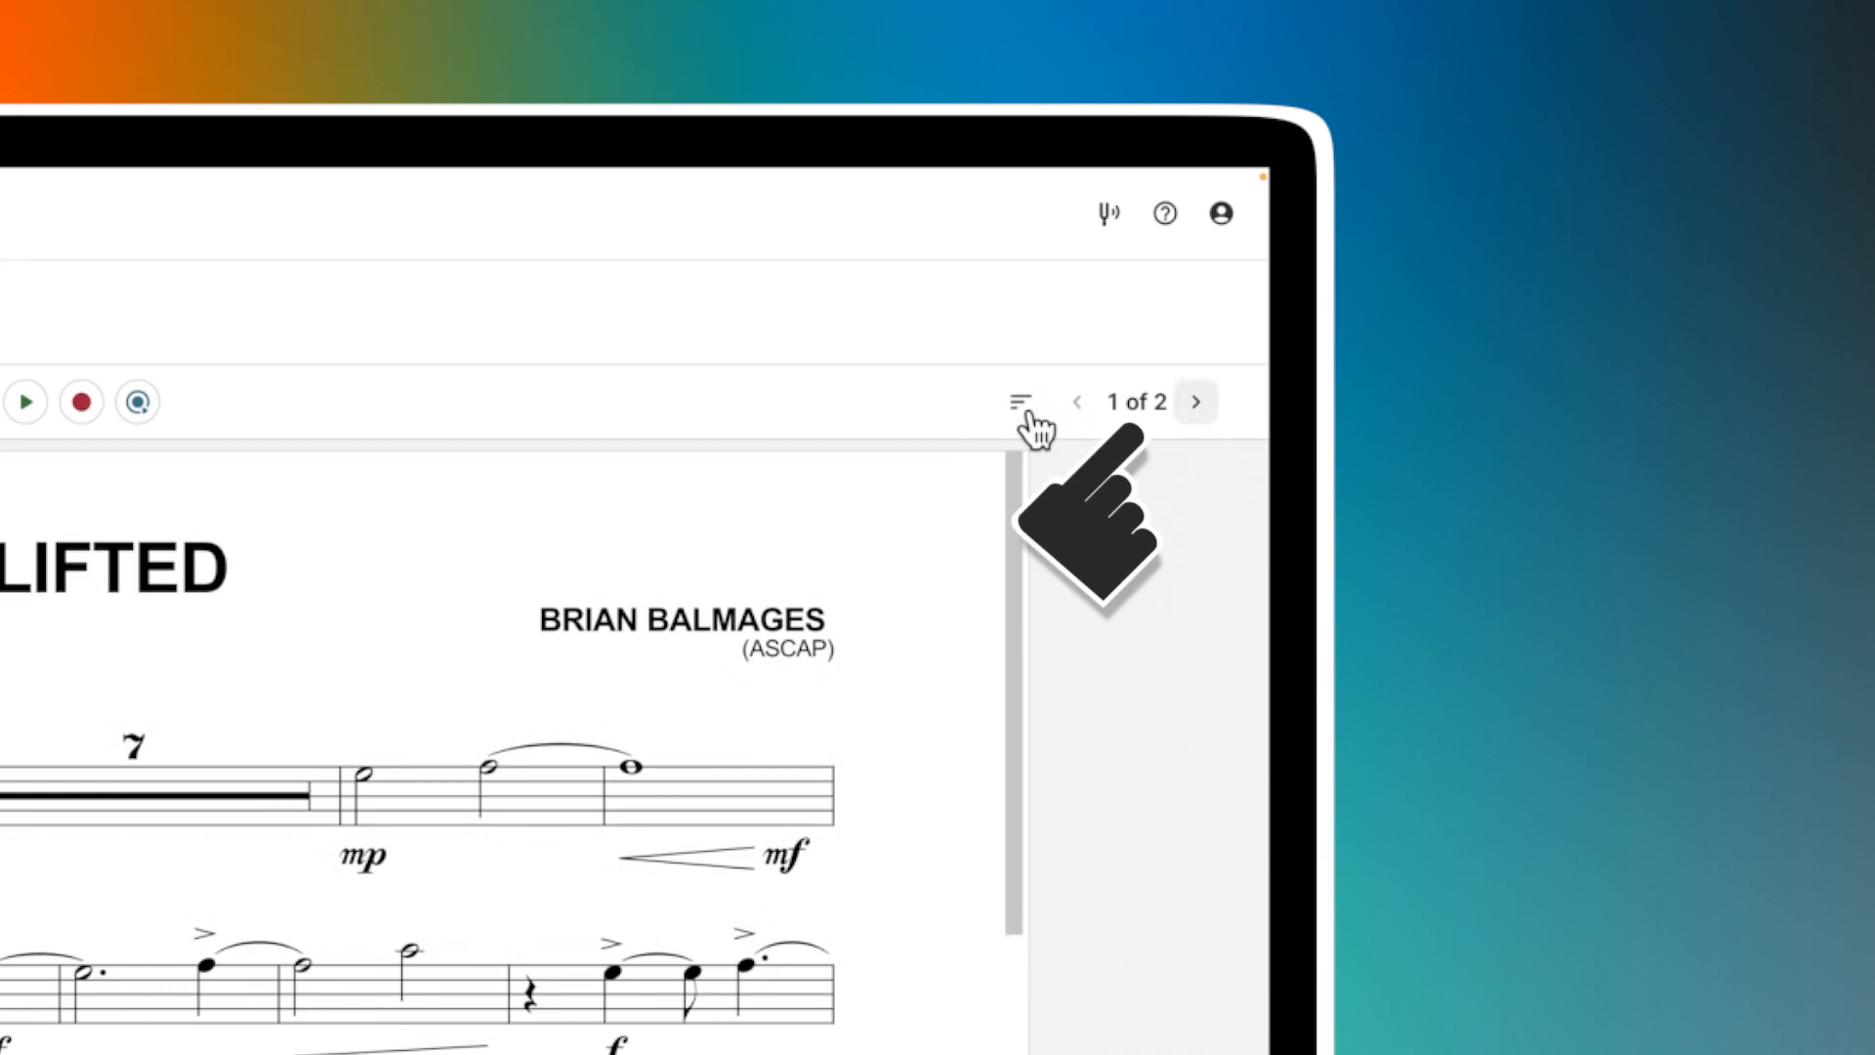
left_click(1197, 402)
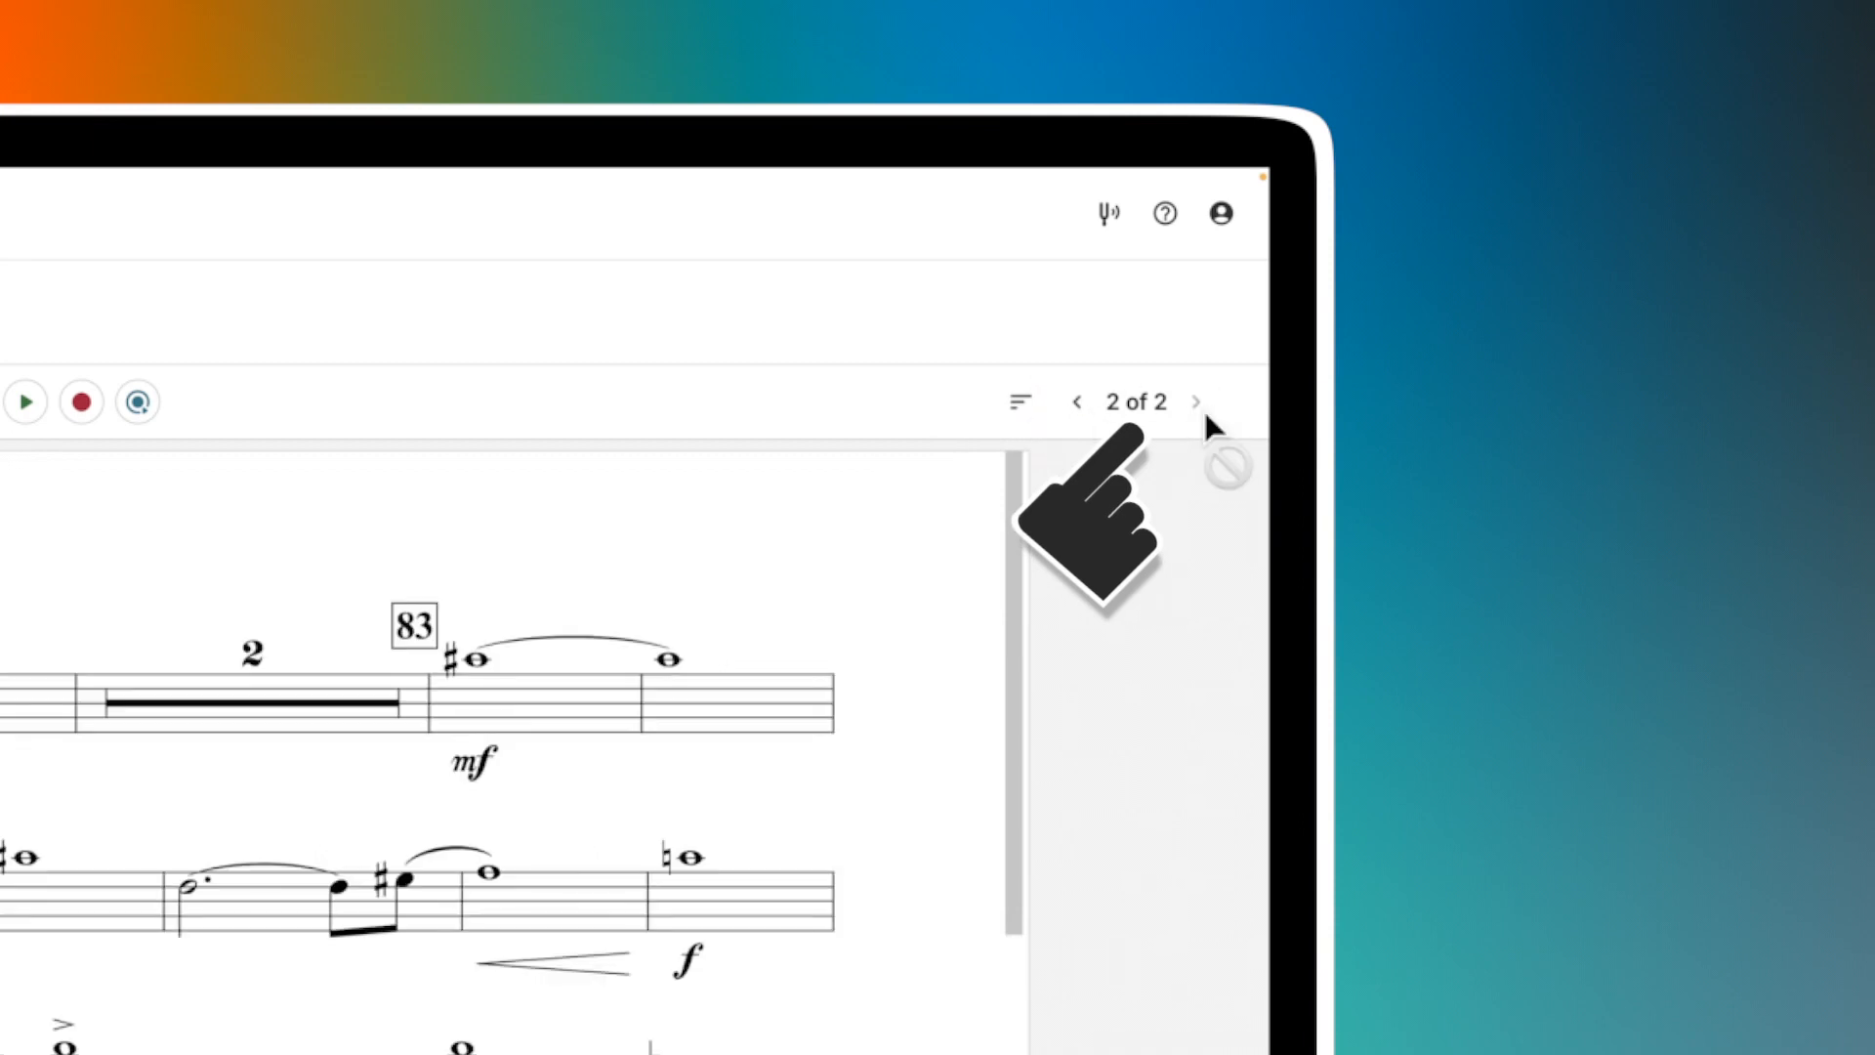
left_click(1078, 403)
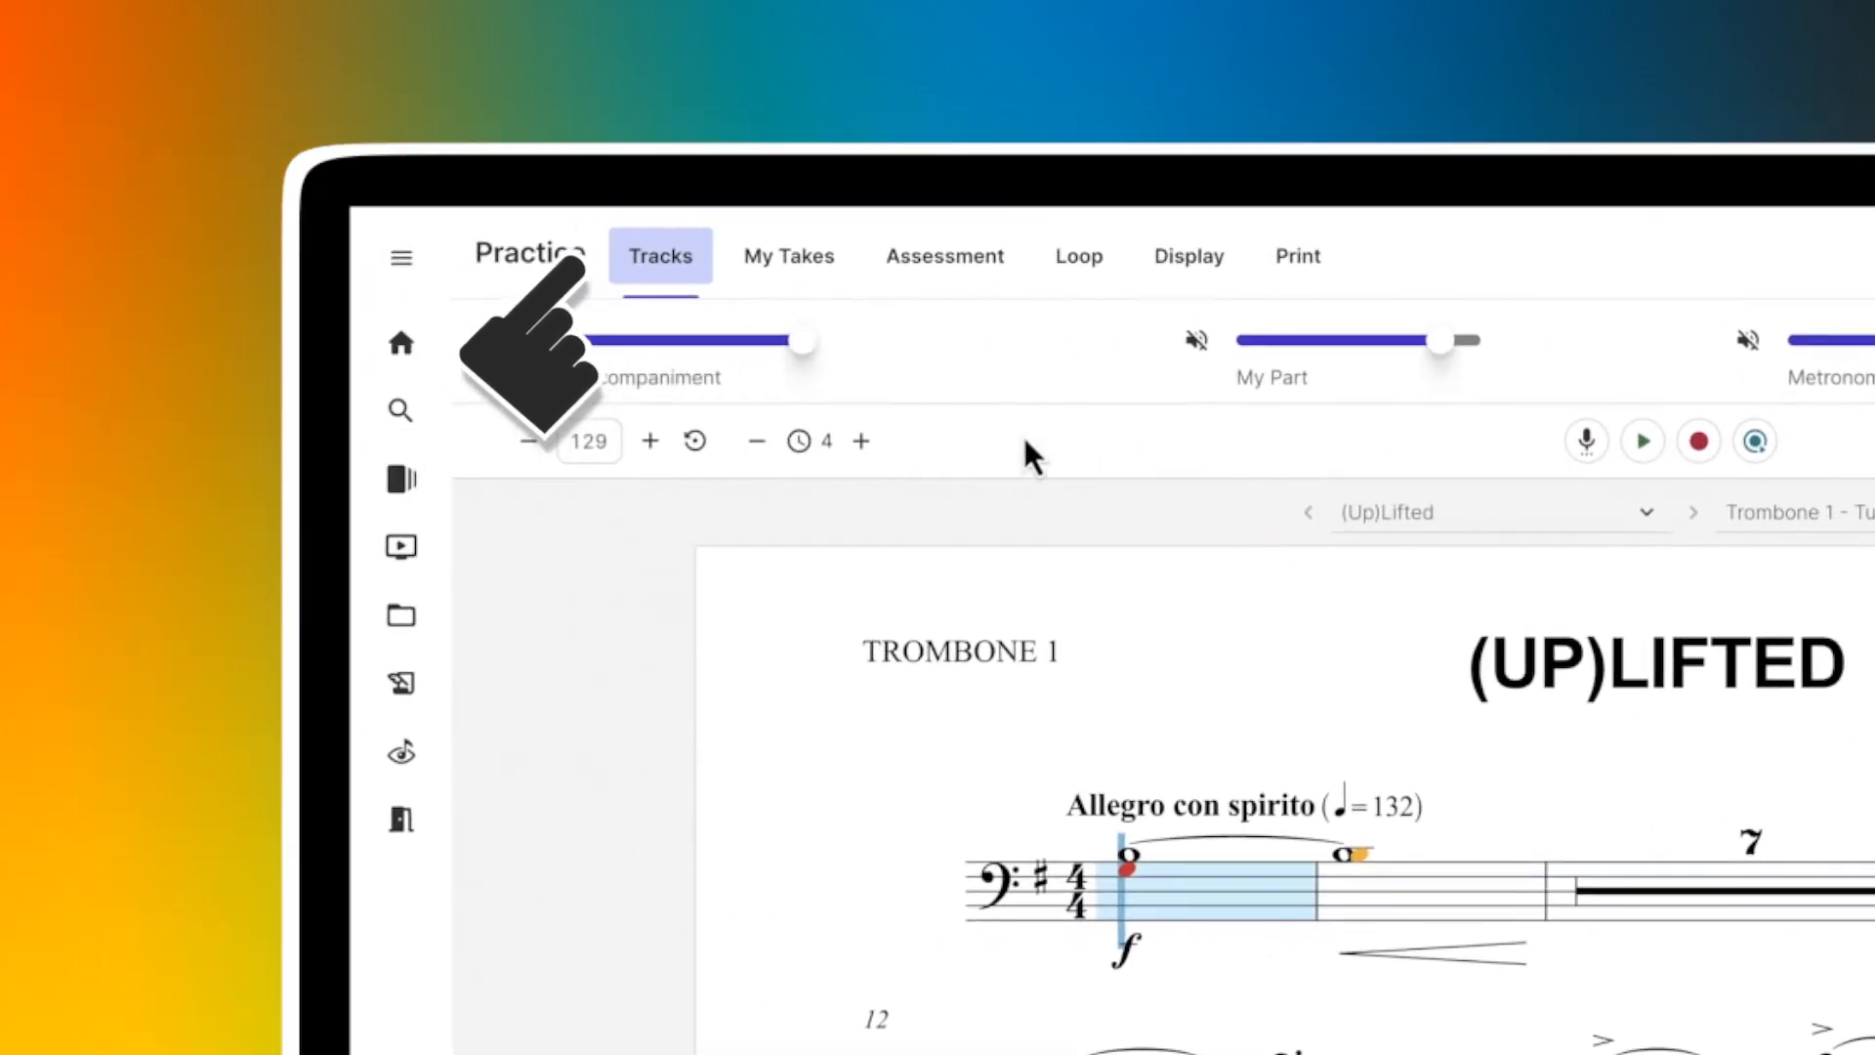
- Examine the list of recorded takes, including the Best Scores and Most Recent groups, and close it without changing the selected take
left_click(796, 265)
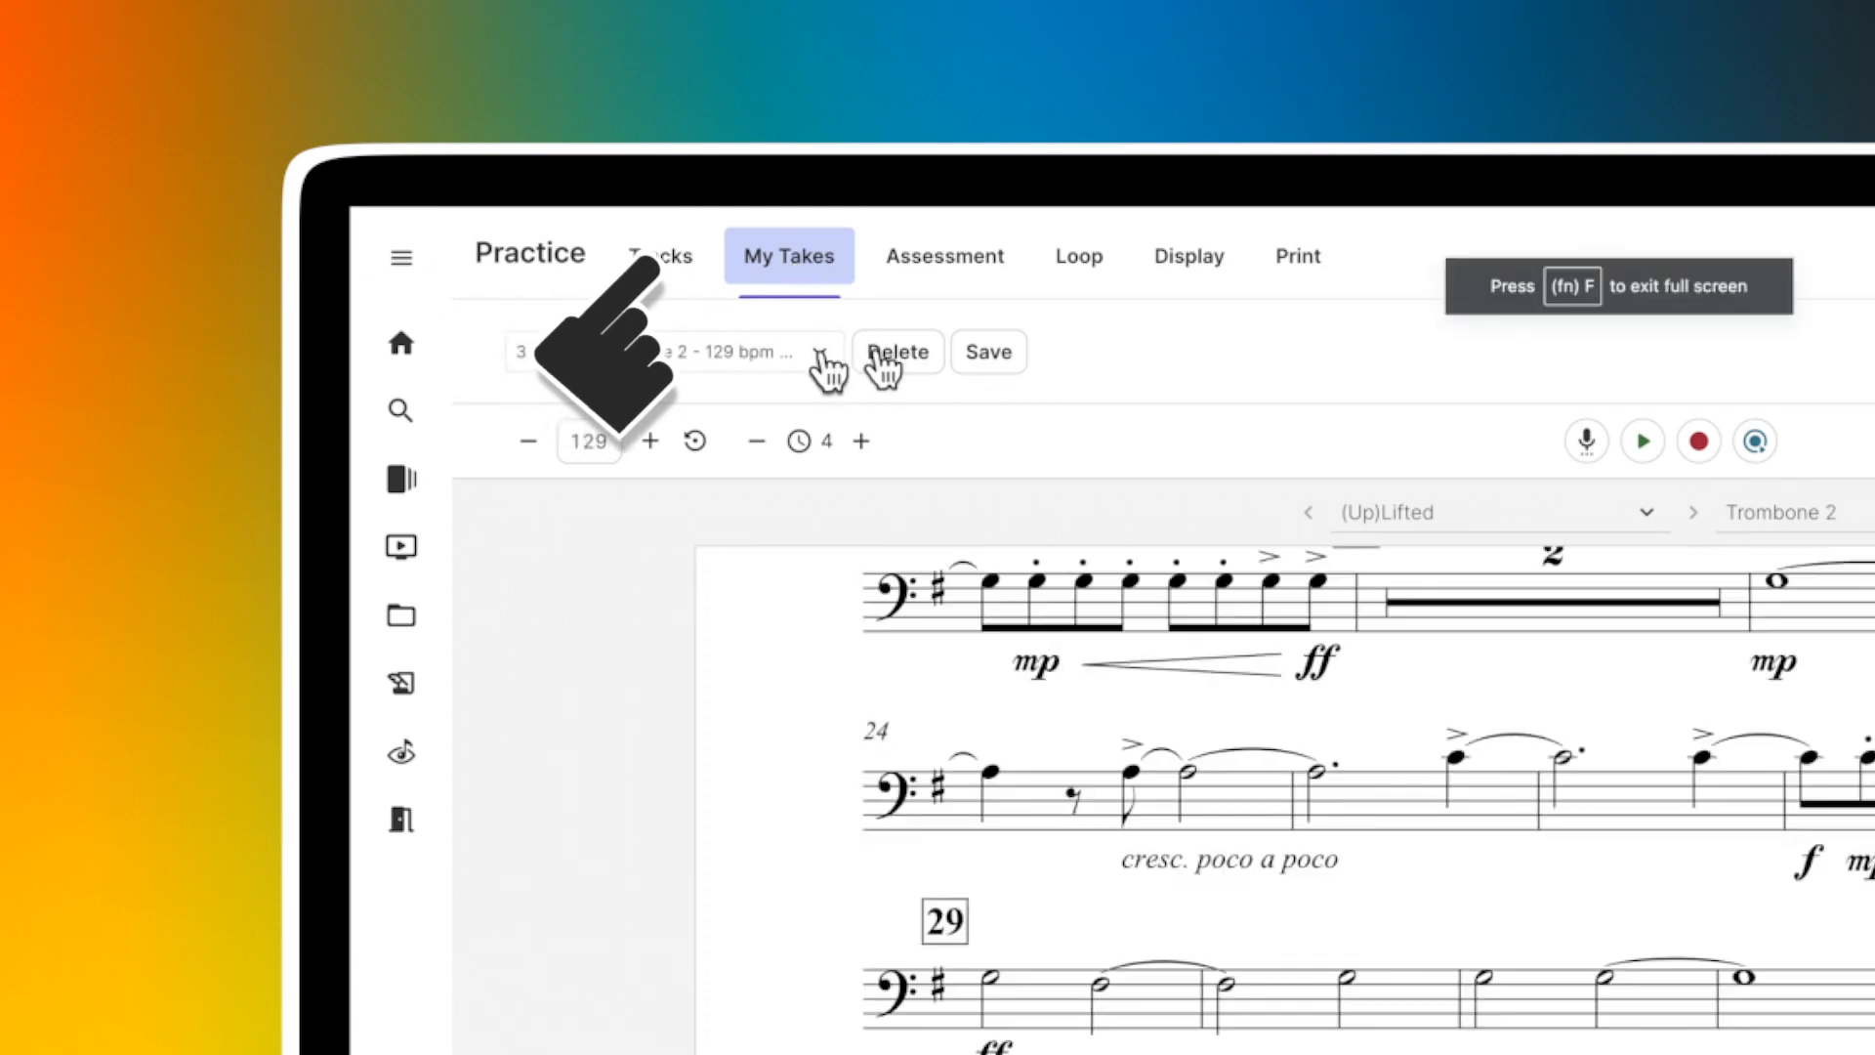
left_click(820, 353)
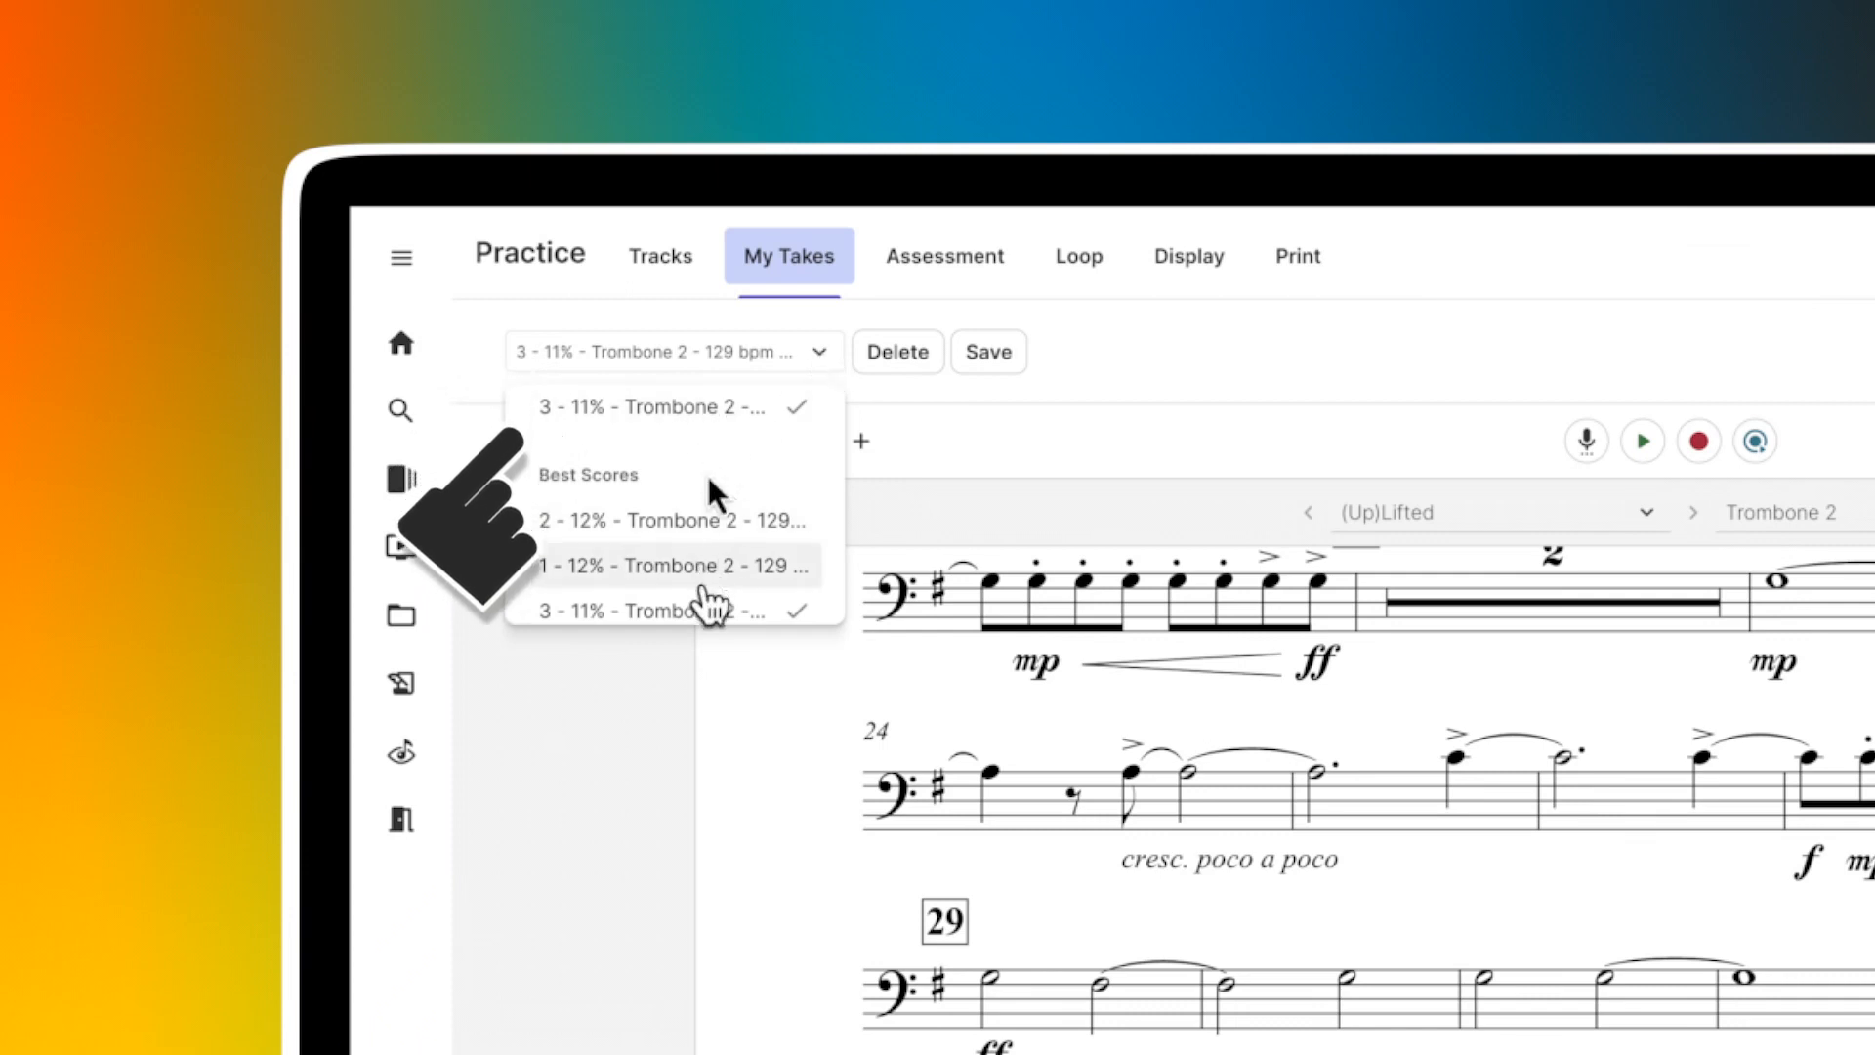
scroll(710, 607, "down", 1)
scroll(716, 615, "down", 1)
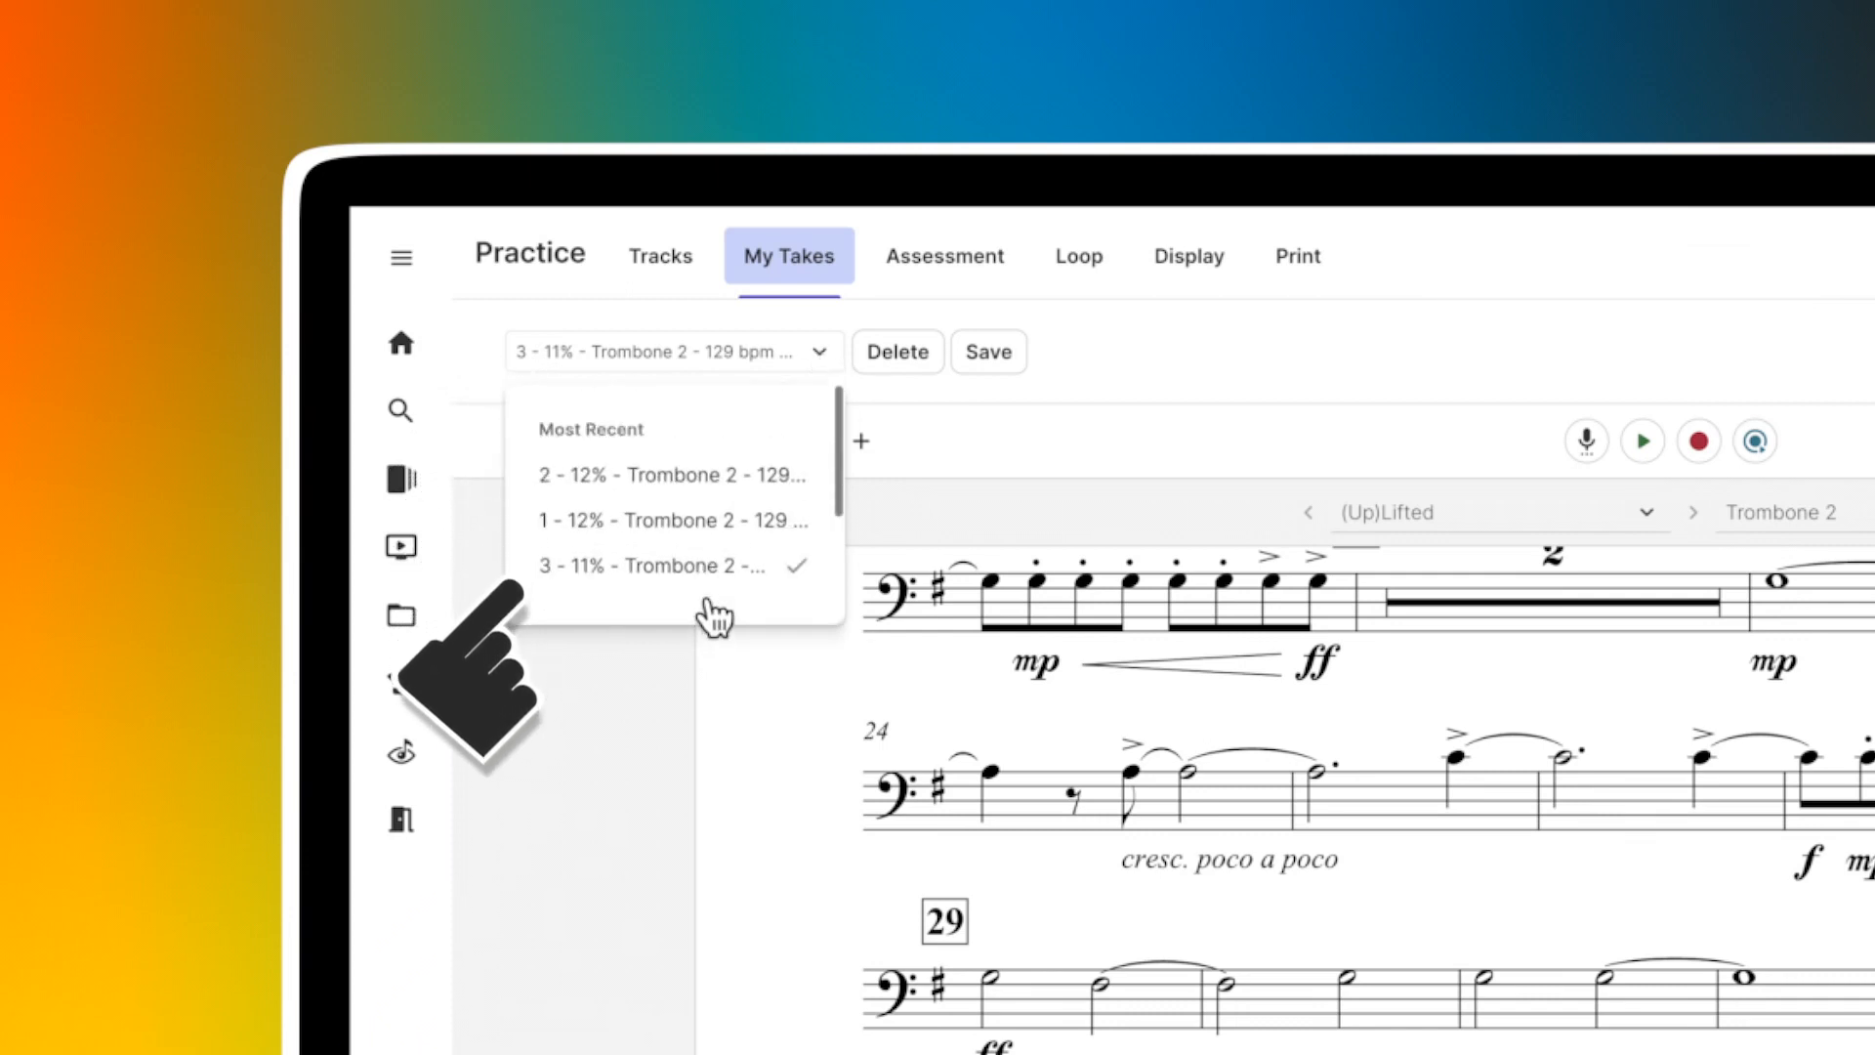
left_click(978, 420)
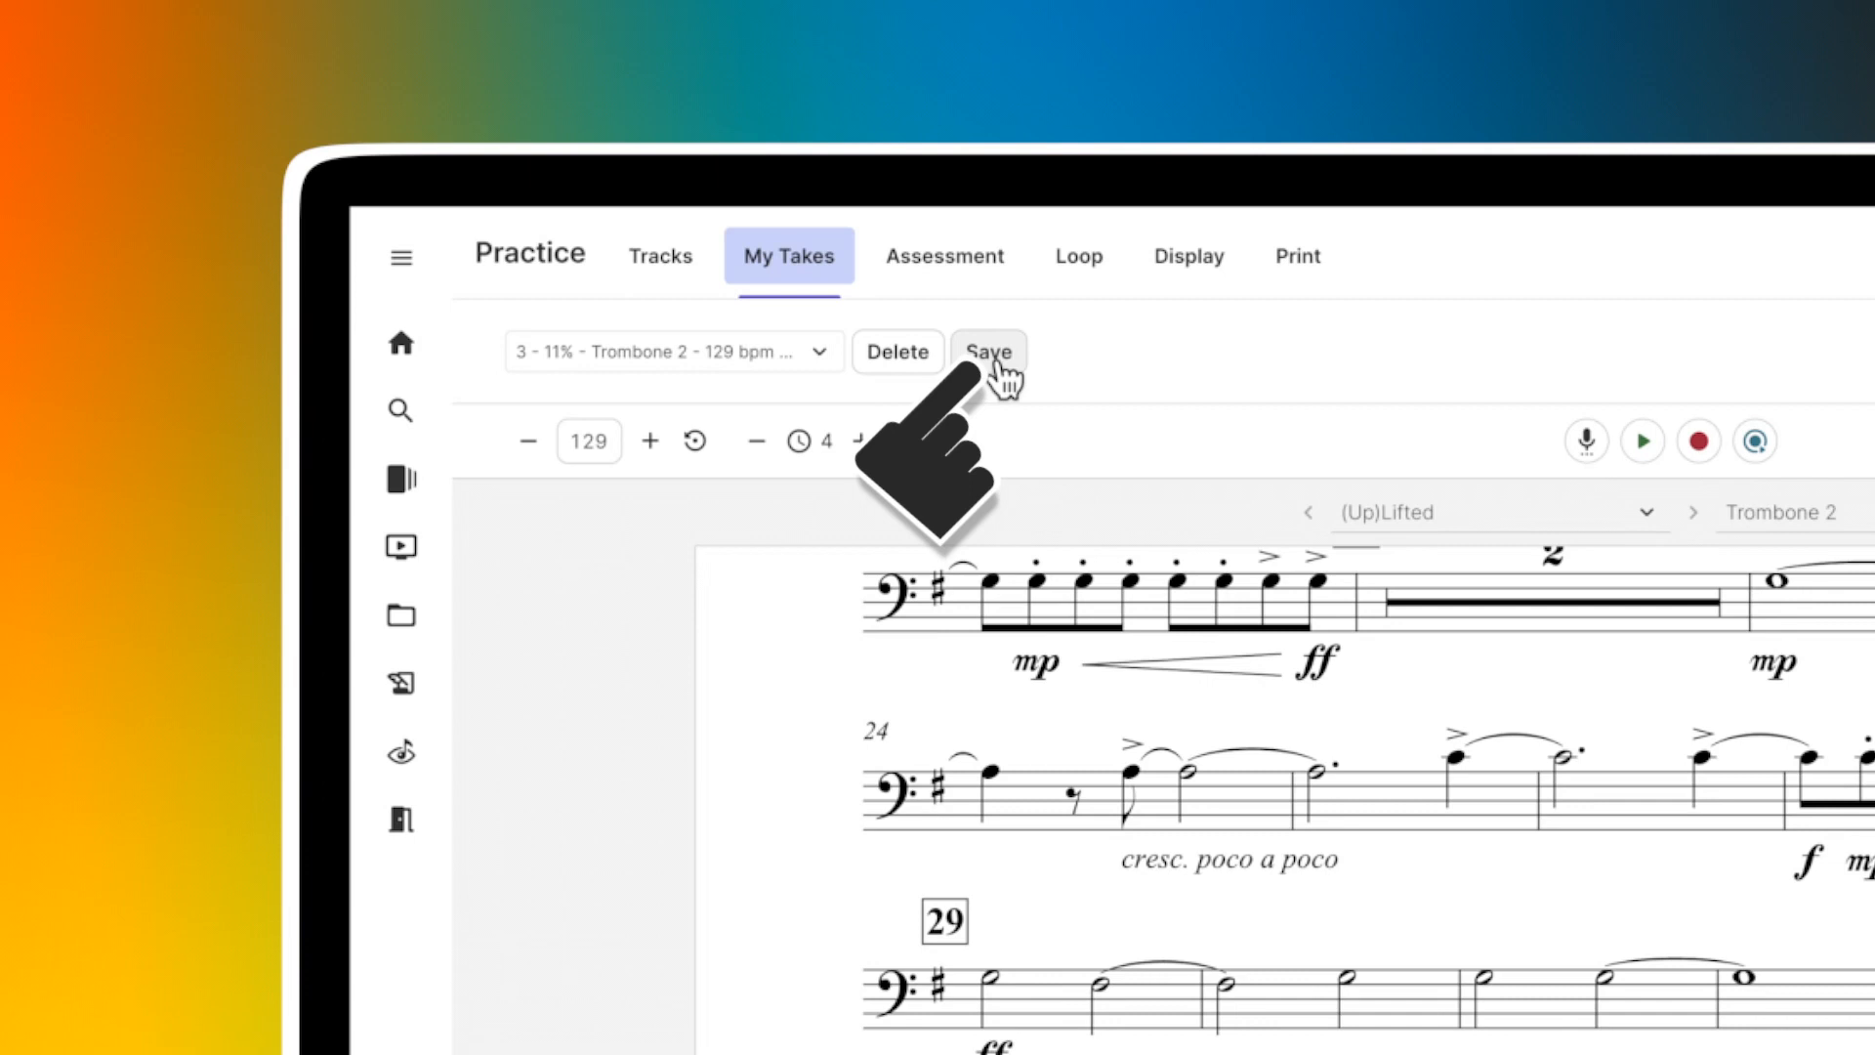
- Toggle the Show Assessment display, and select 1/Top Part as the assessed subpart for the Flute part of Aeolian Winds
left_click(961, 271)
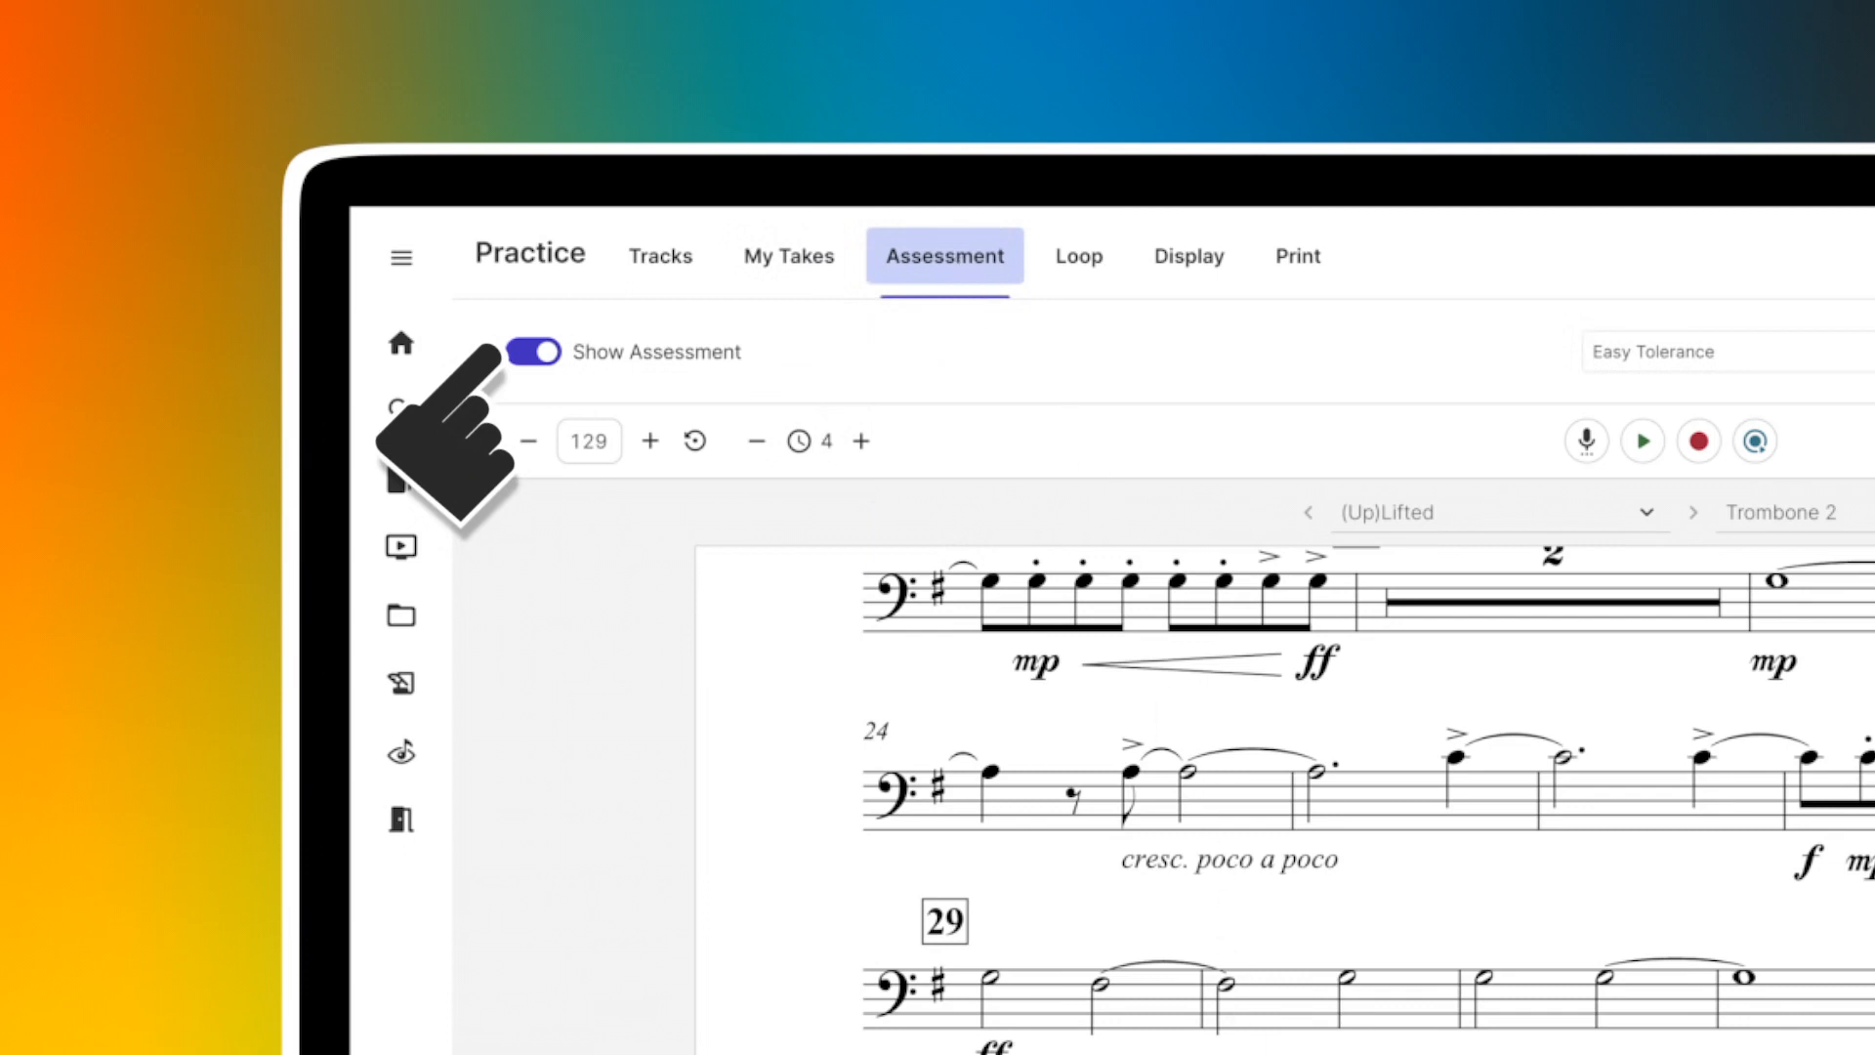
left_click(534, 352)
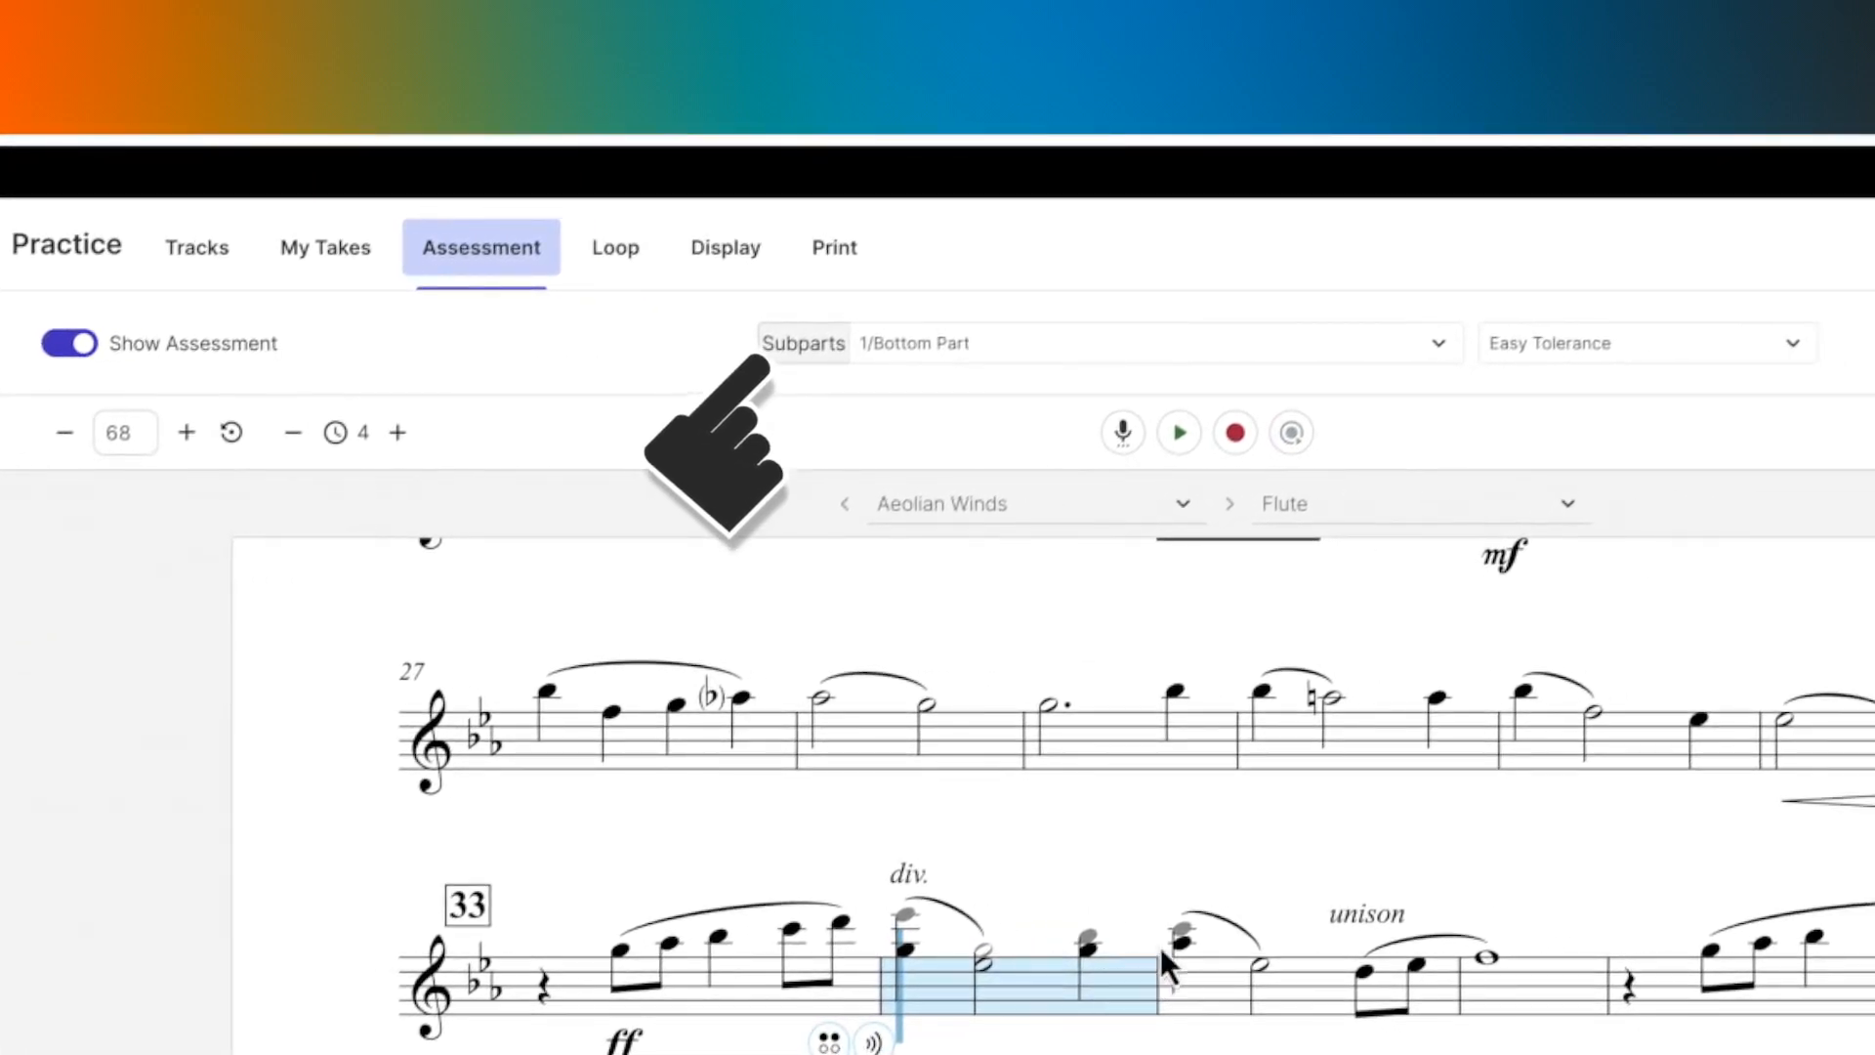
left_click(1105, 349)
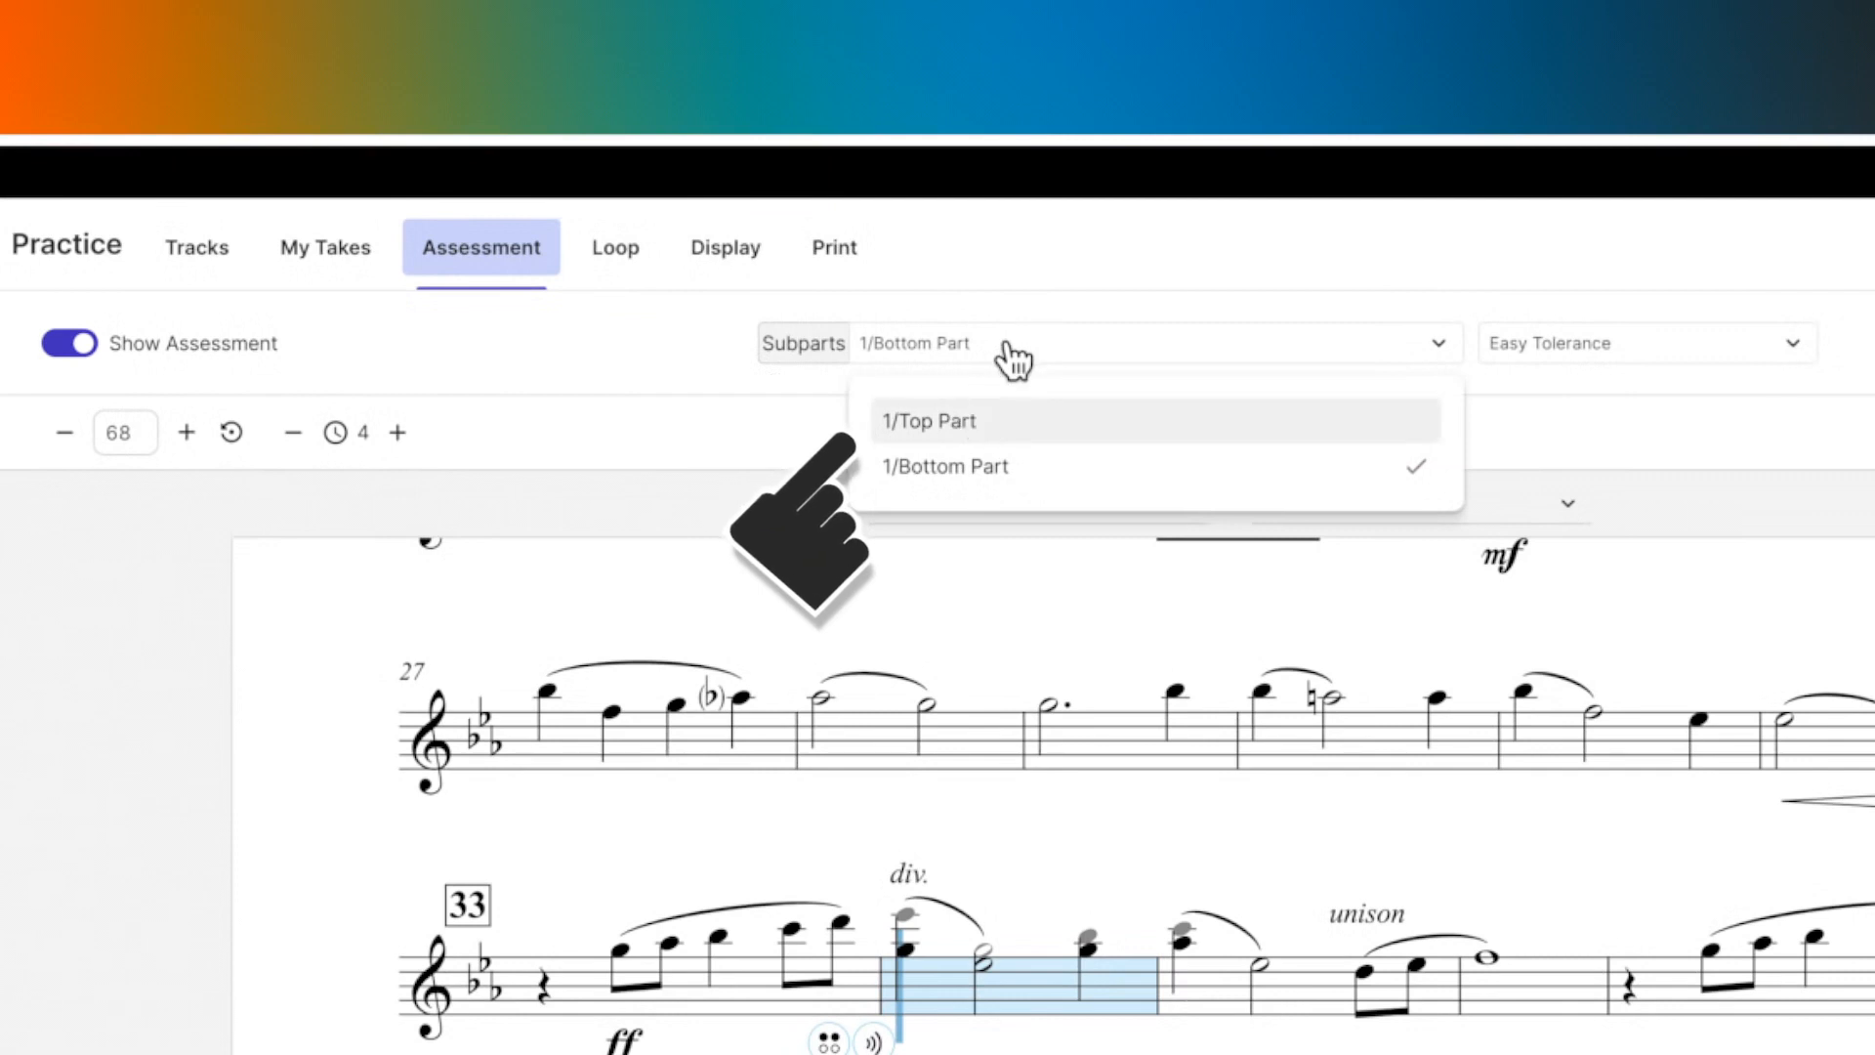
left_click(967, 417)
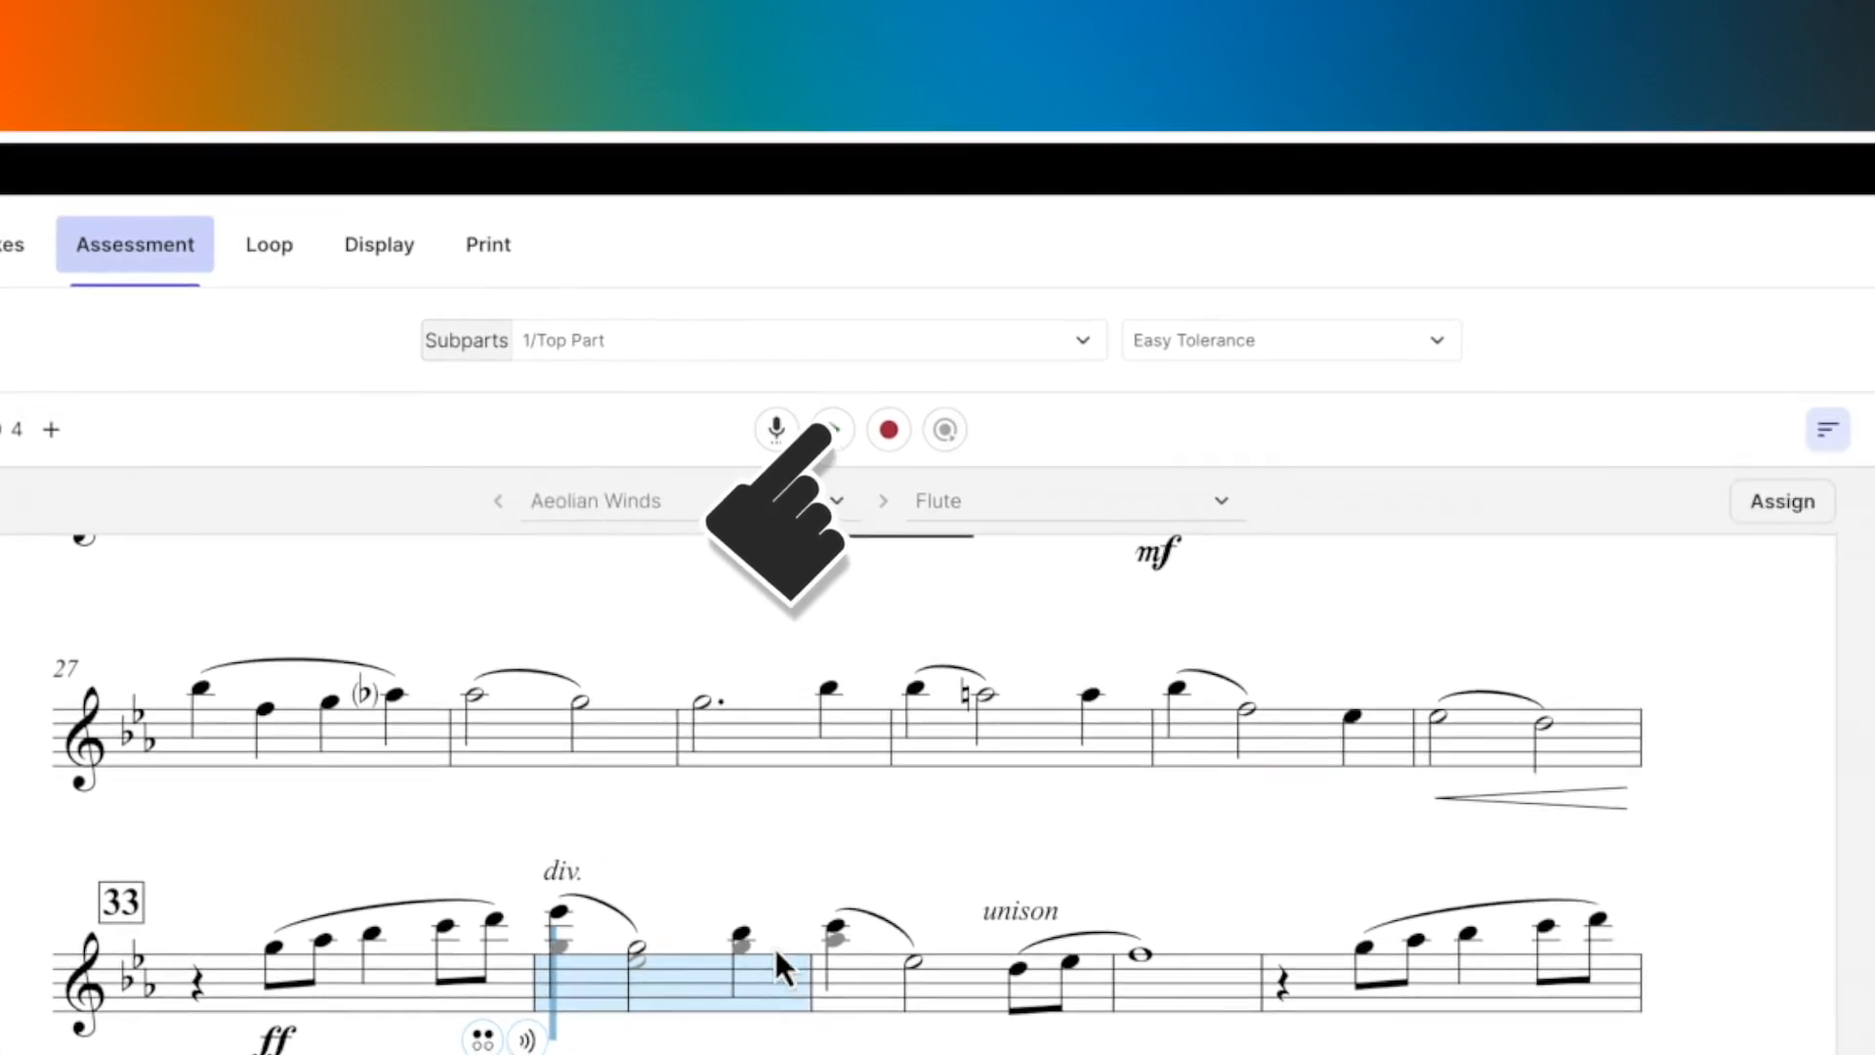
- Look through the assessment tolerance levels while keeping Easy Tolerance, and start assigning the assessment settings
left_click(1089, 337)
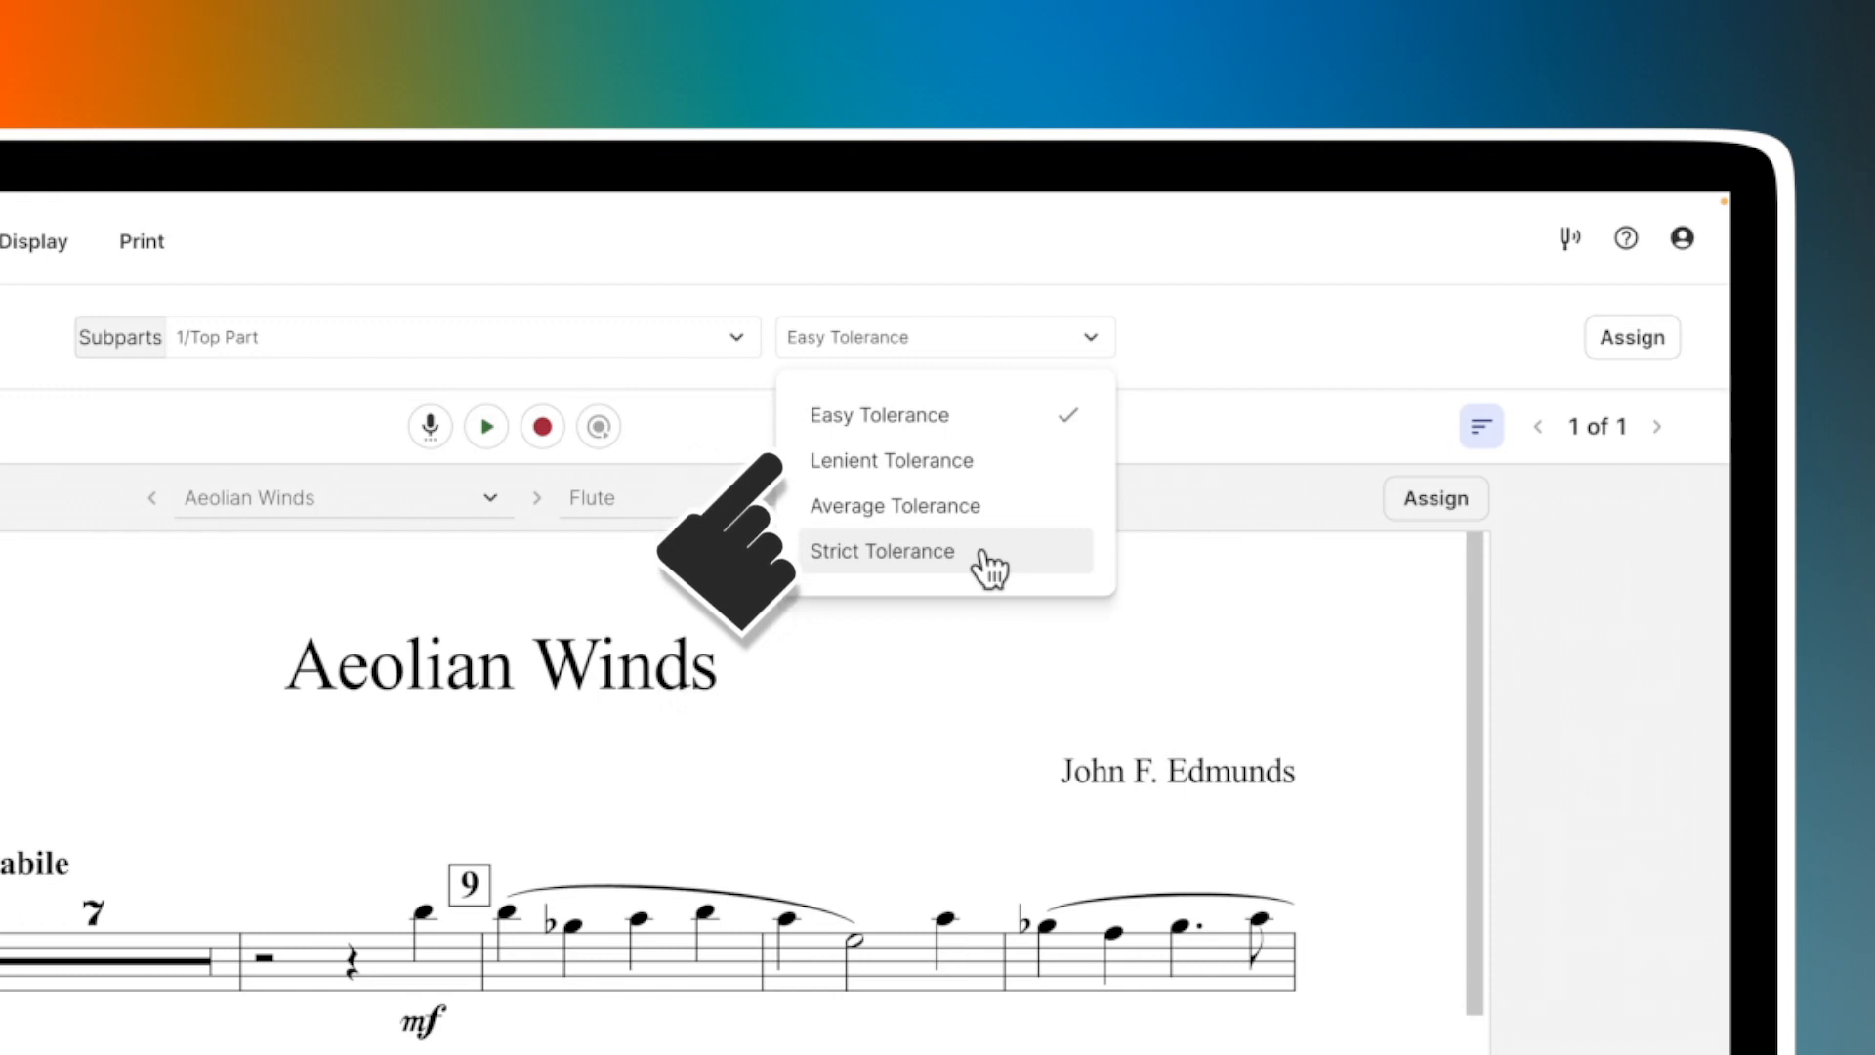
left_click(1174, 469)
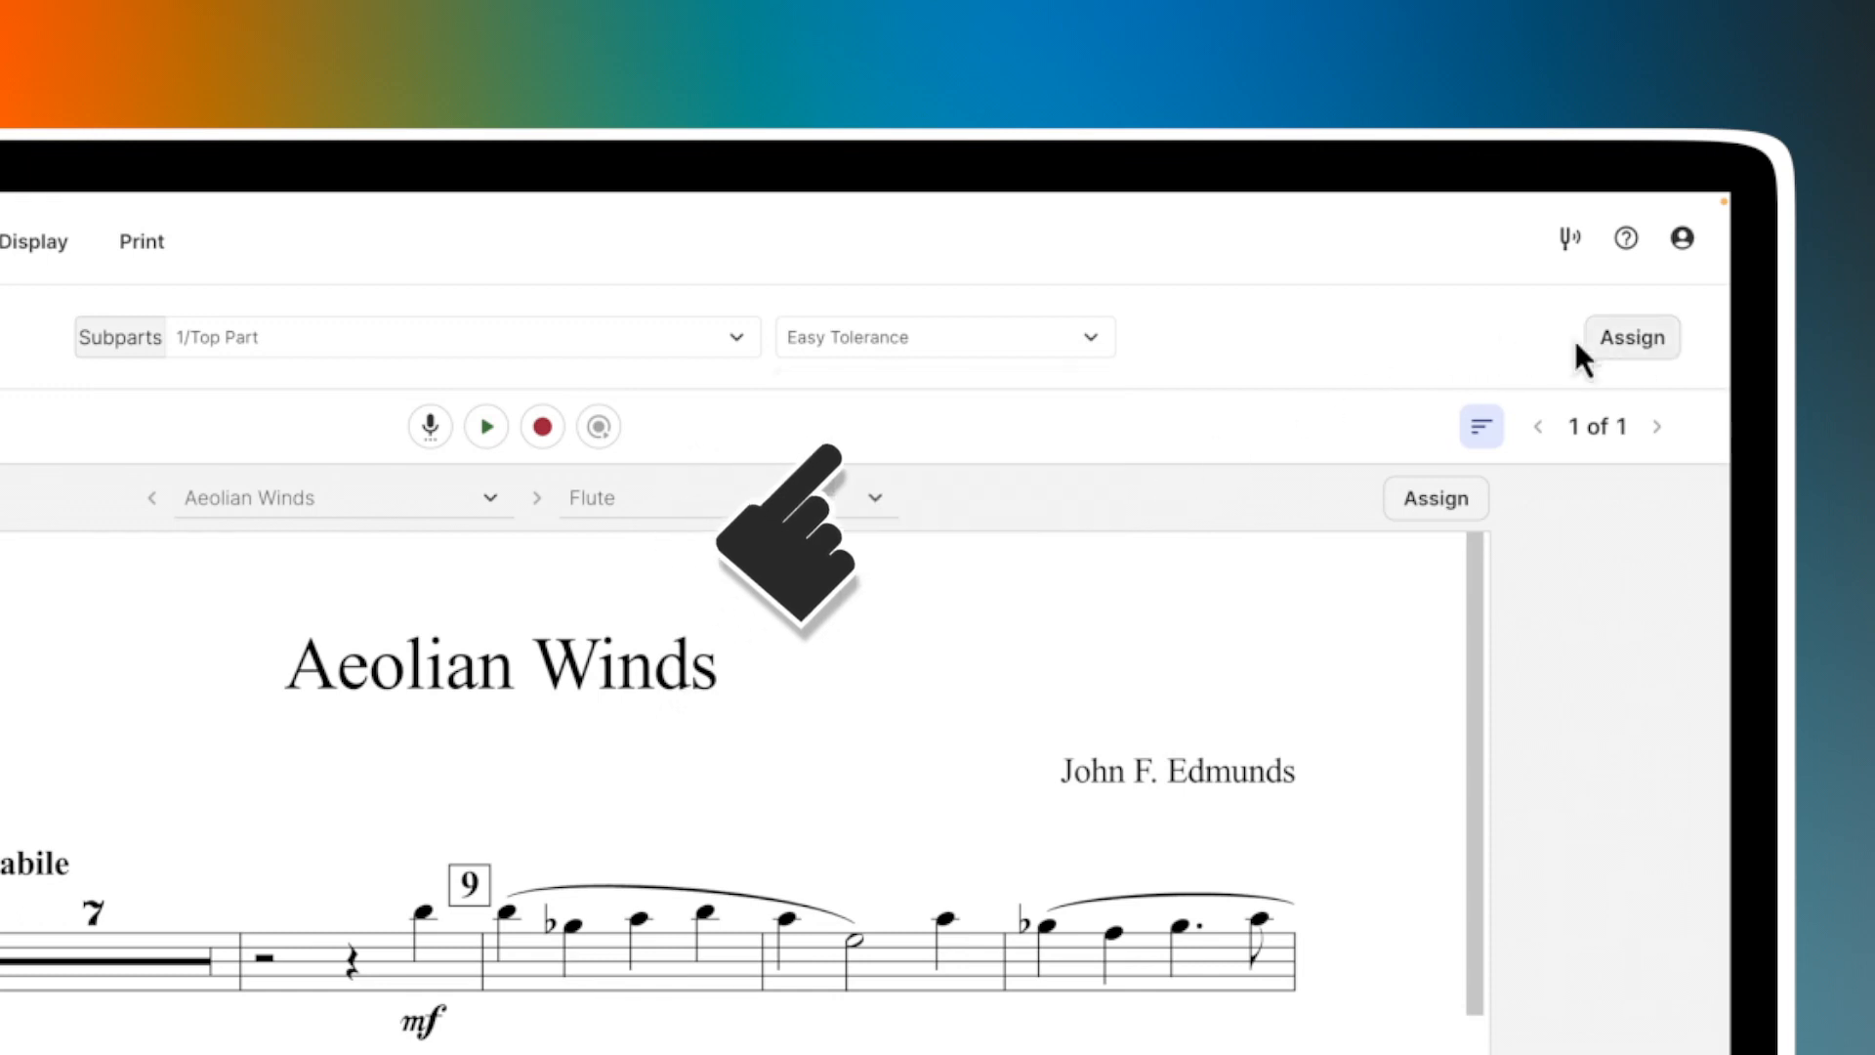
left_click(1641, 349)
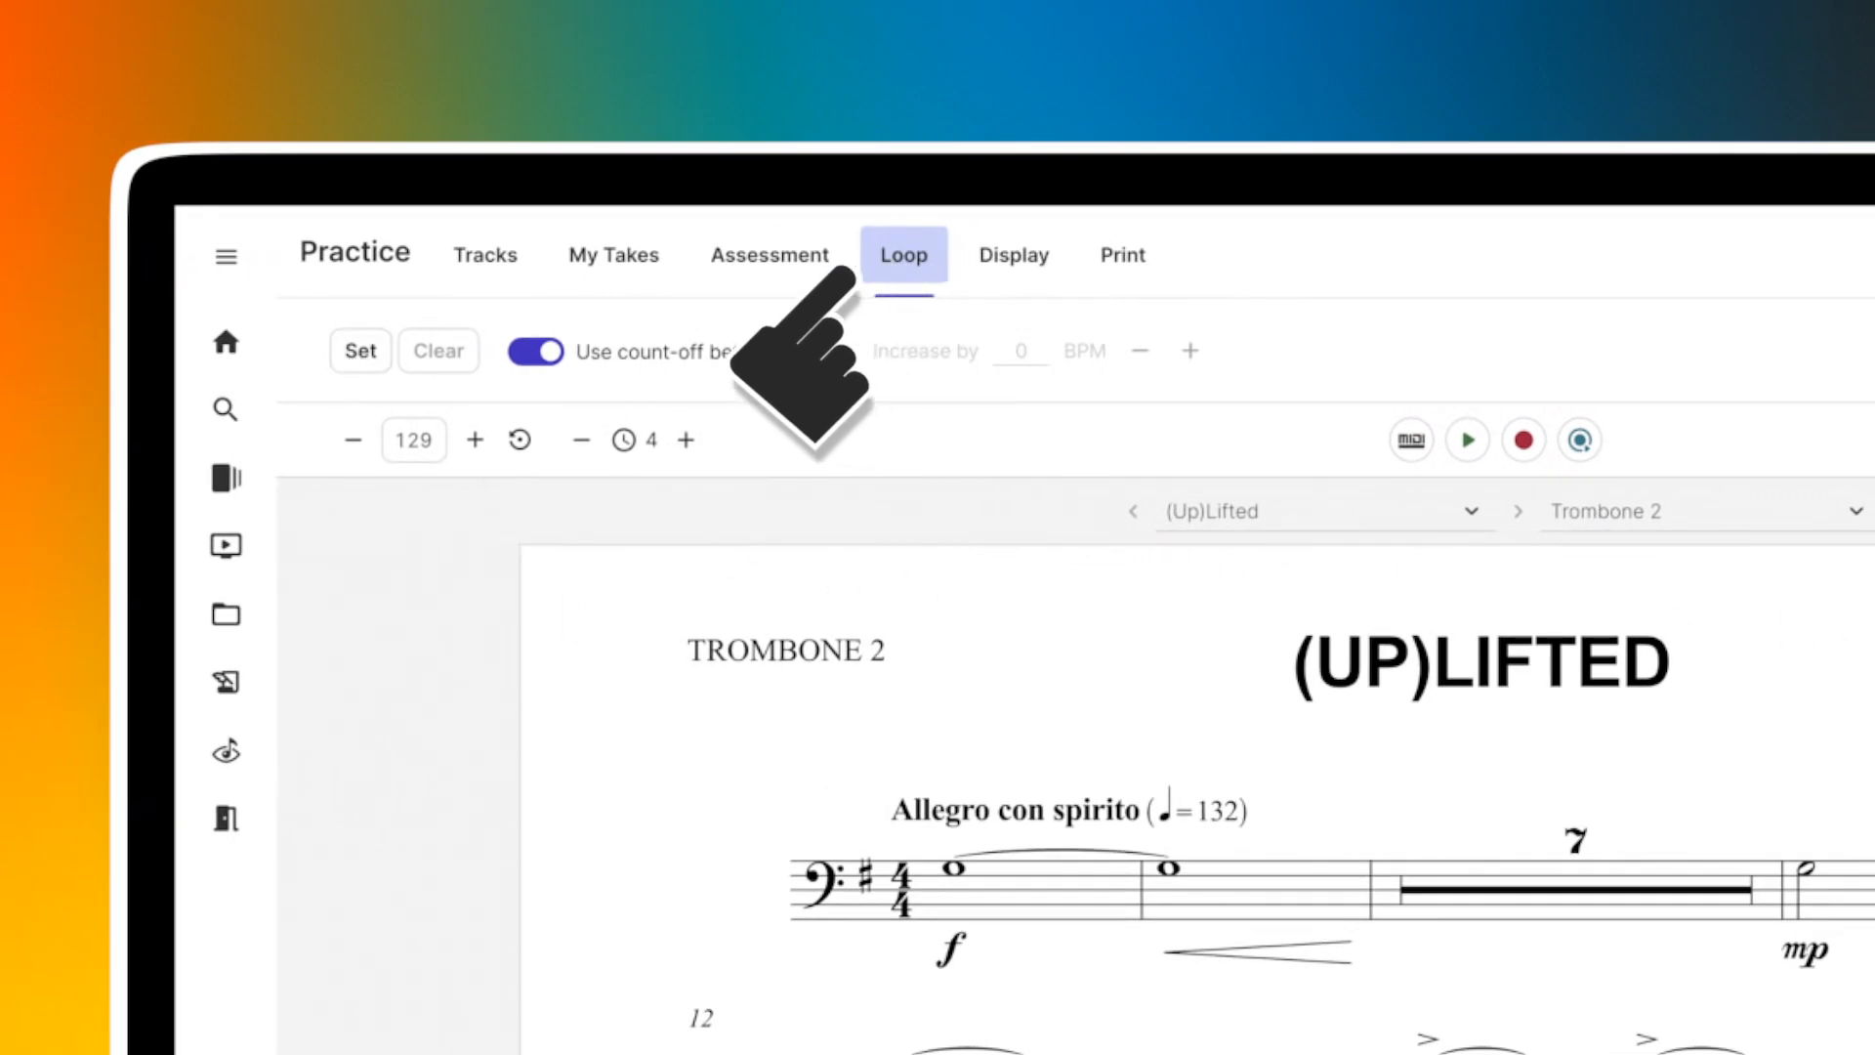
- Set a practice loop in (Up)Lifted starting right after the two-bar rest at rehearsal mark 19, and extend its end
left_click(361, 350)
left_click(1302, 908)
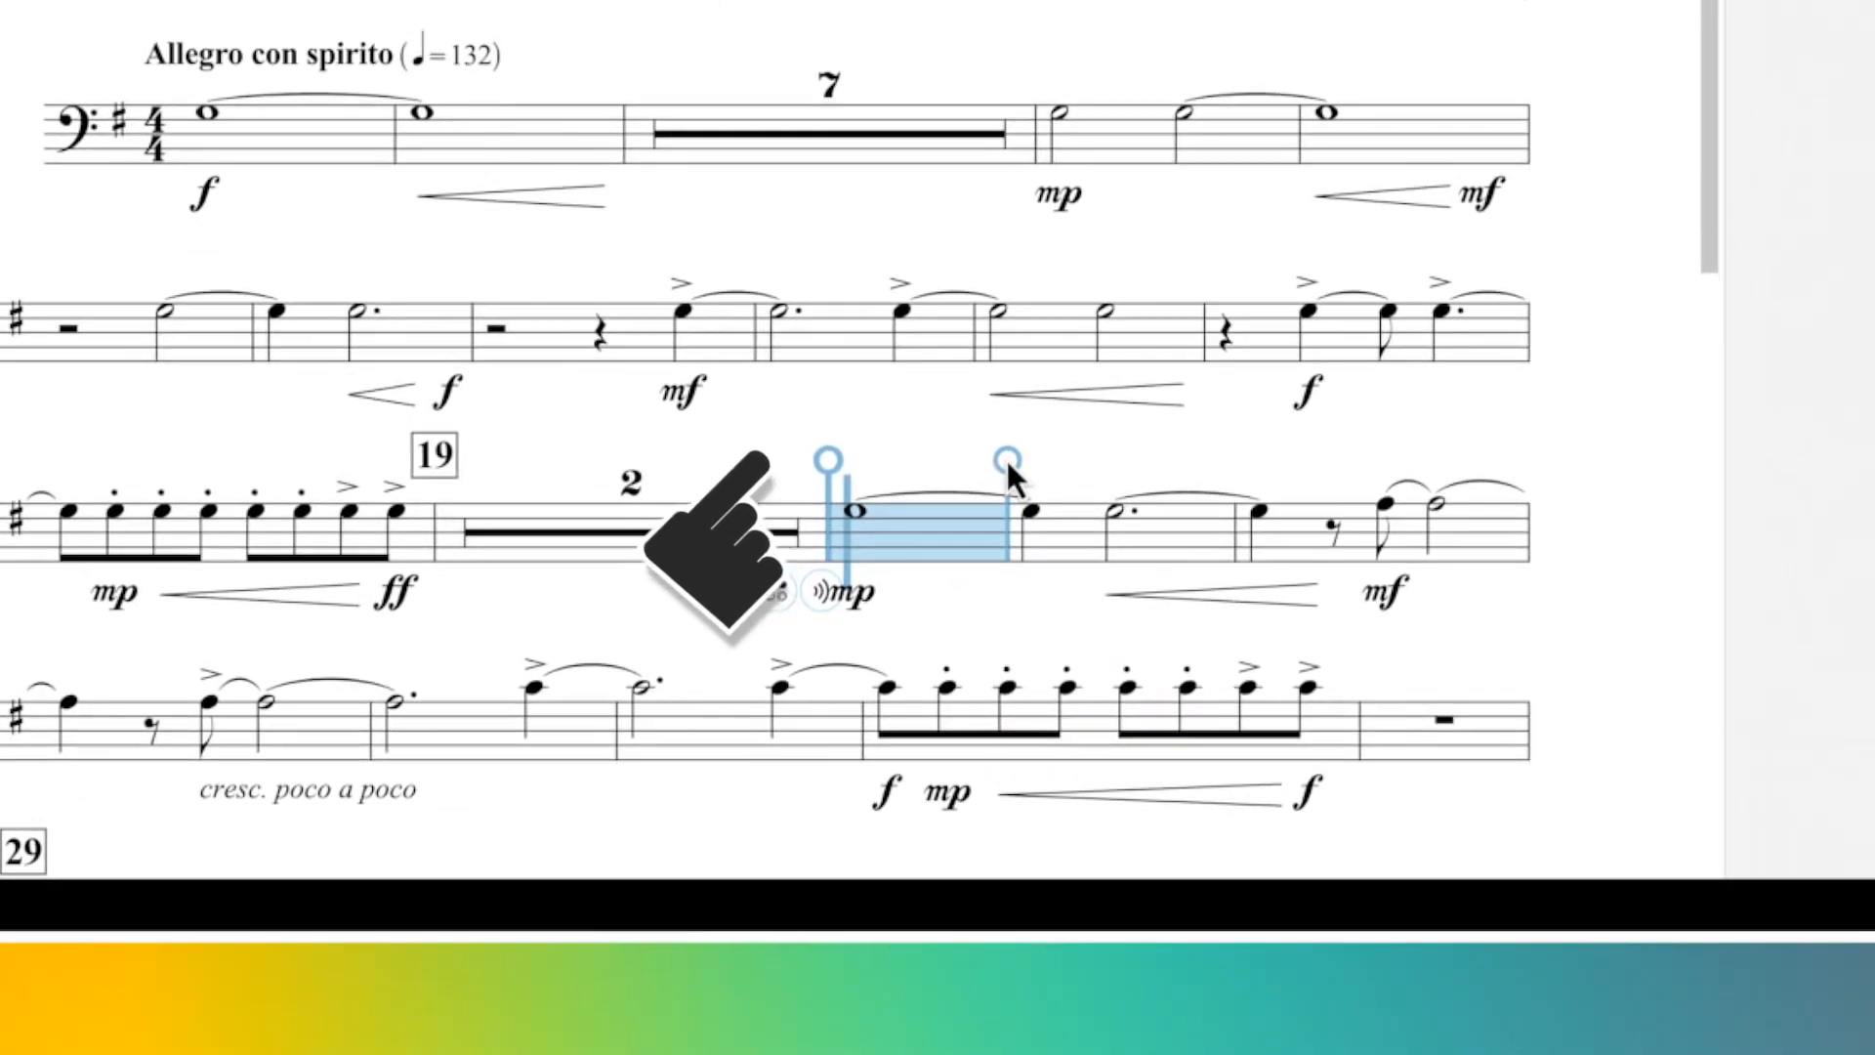
left_click_drag(1204, 670, 1540, 908)
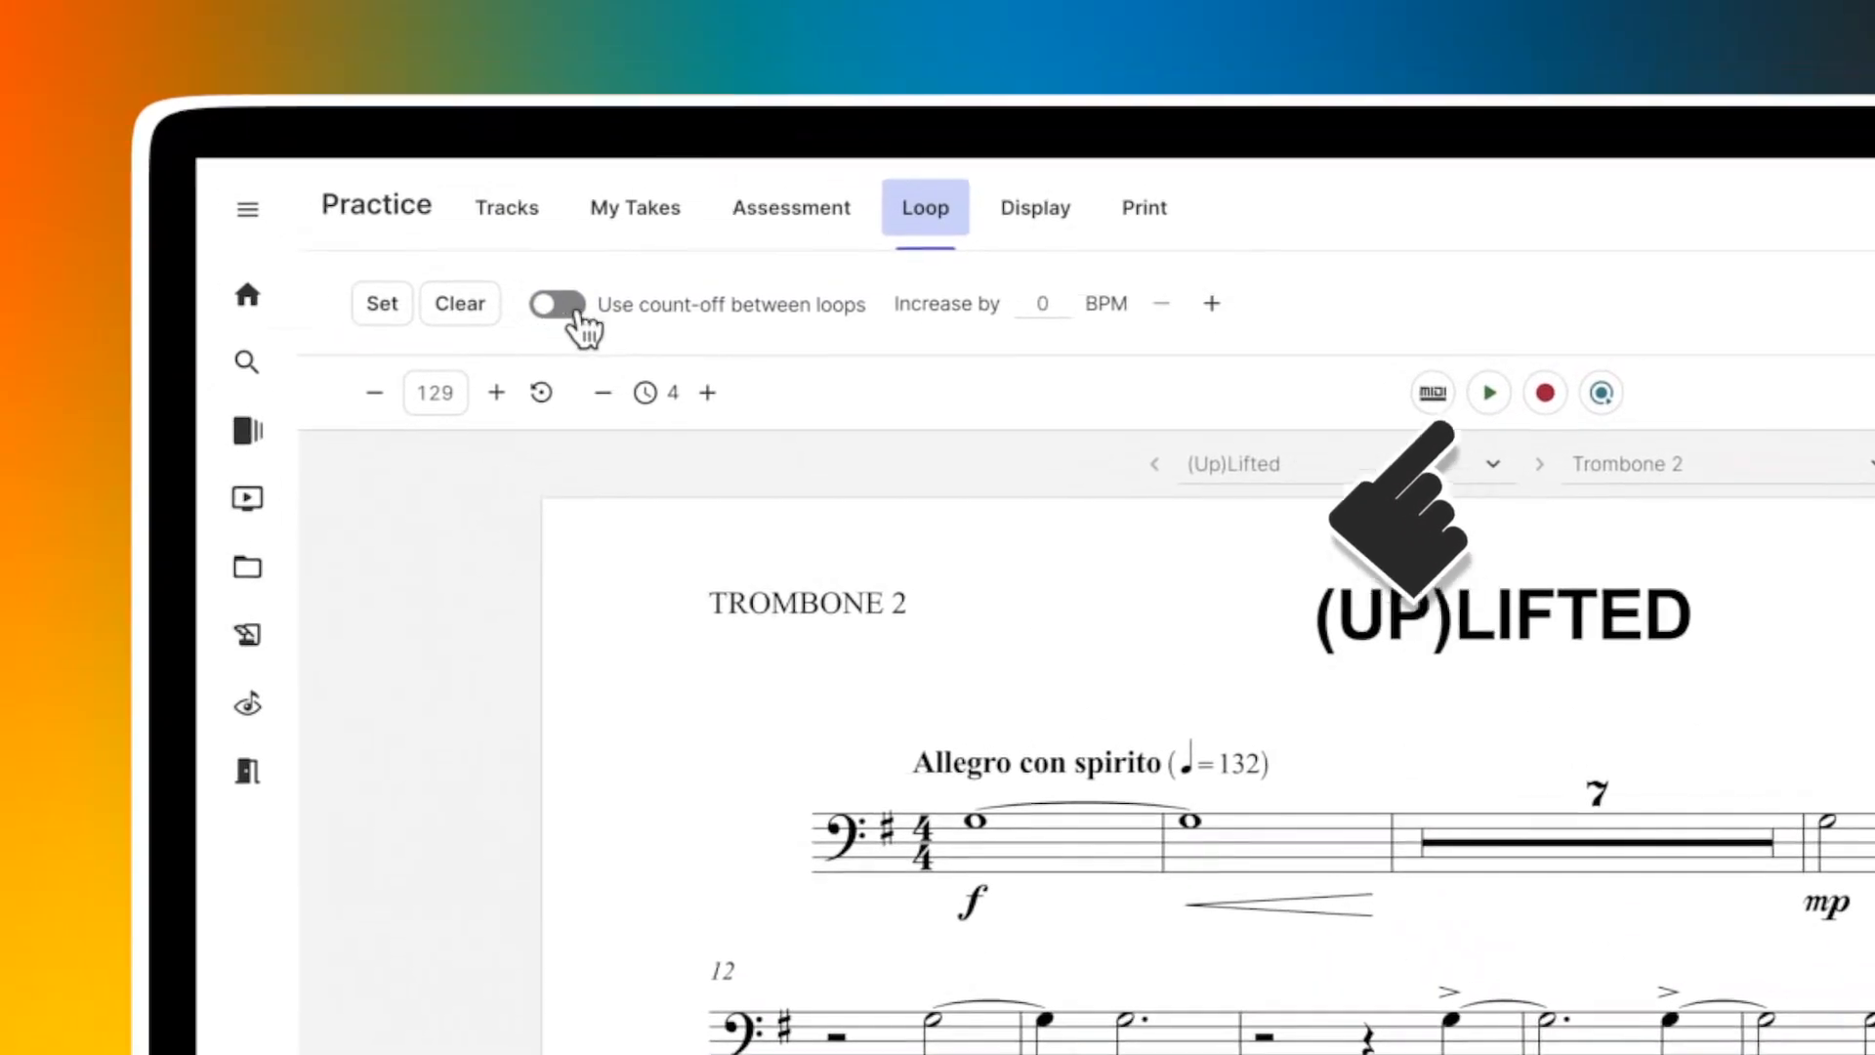
- Switch the count-off between loops off and back on
left_click(365, 137)
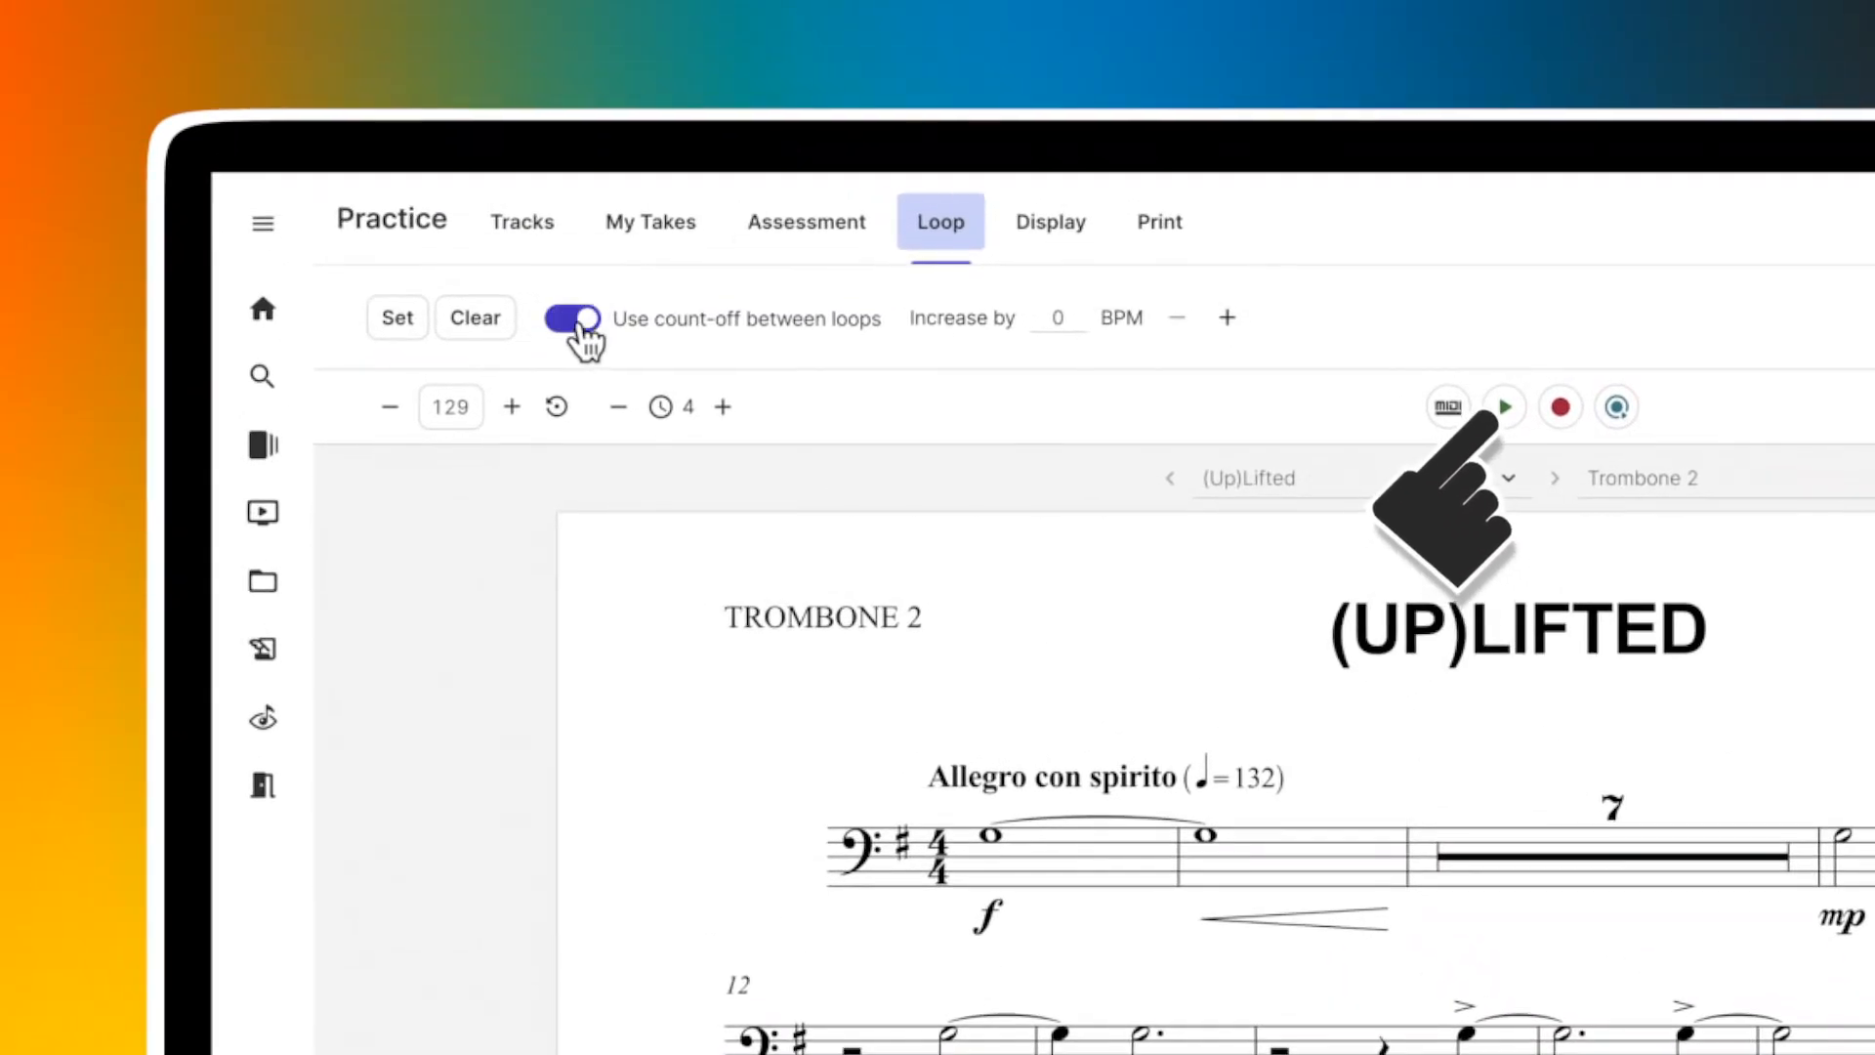
left_click(576, 323)
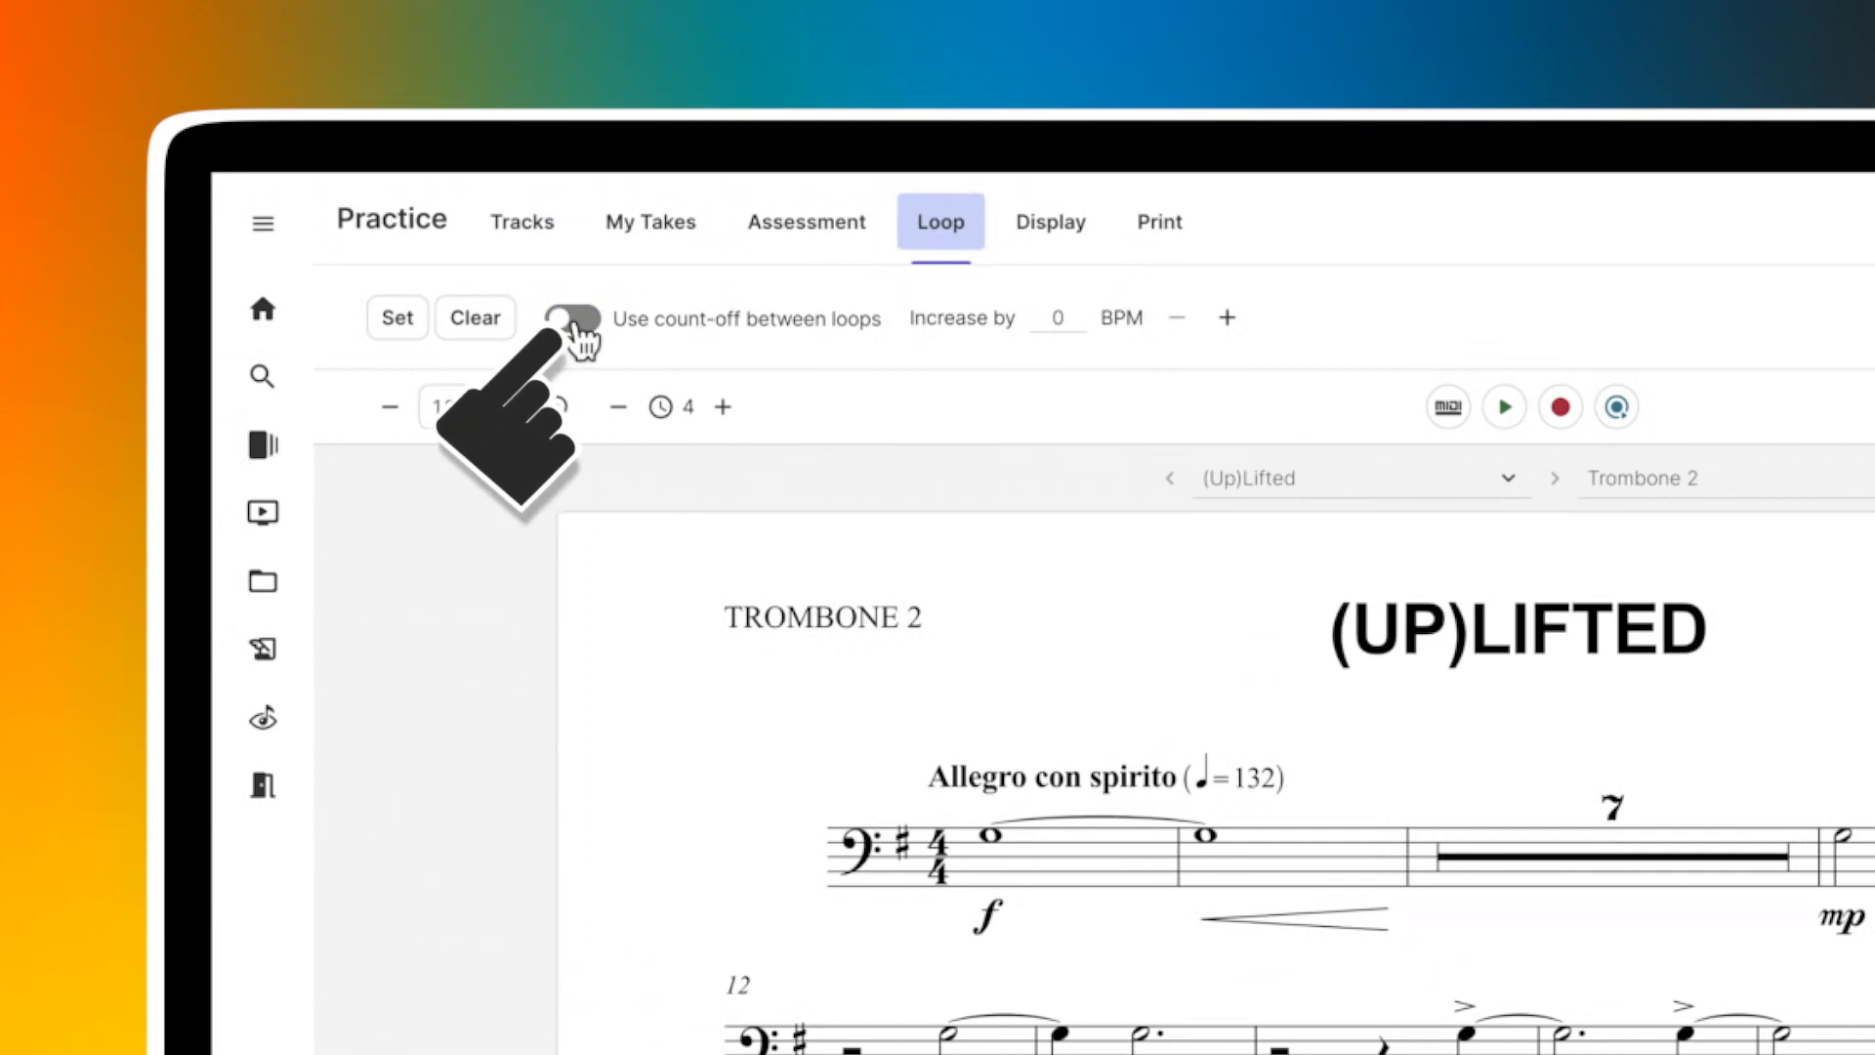
left_click(586, 328)
- Set the tempo to 80 with an increase of 10 BPM per loop, and clear the loop
double_click(426, 404)
type("80")
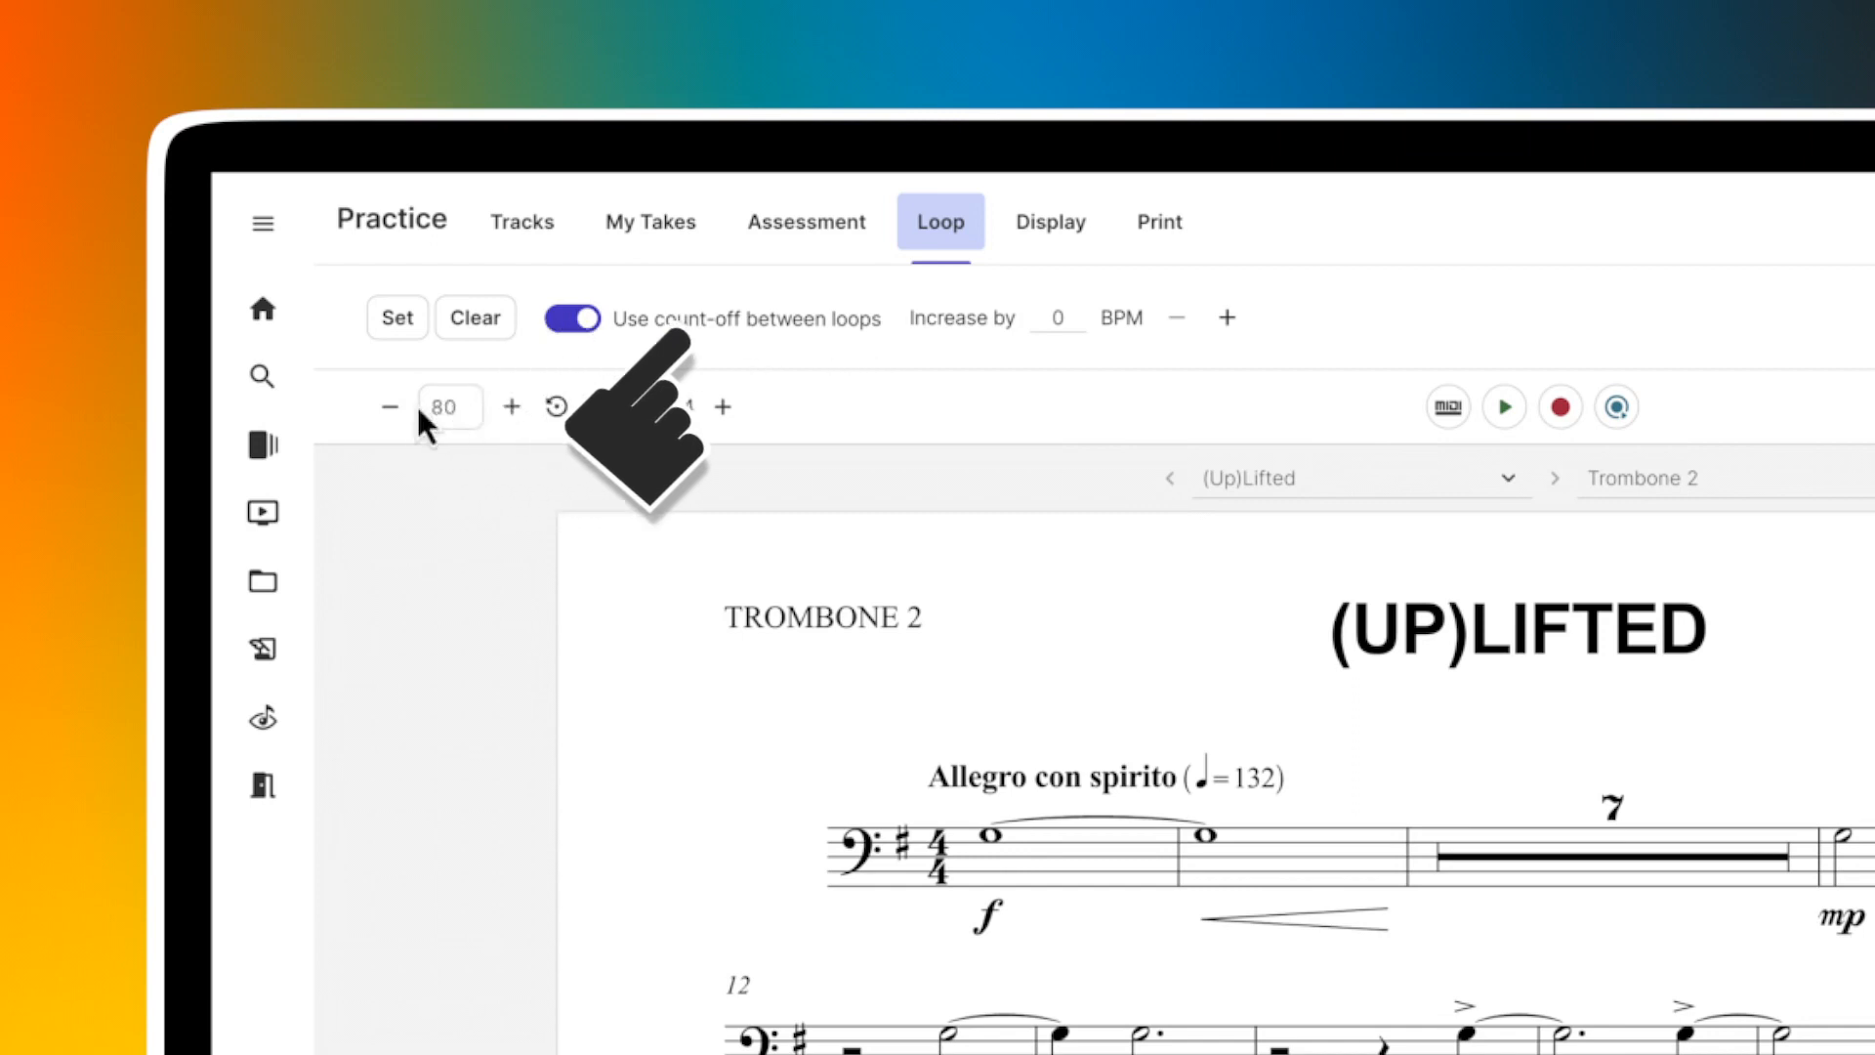
double_click(1042, 316)
type("10")
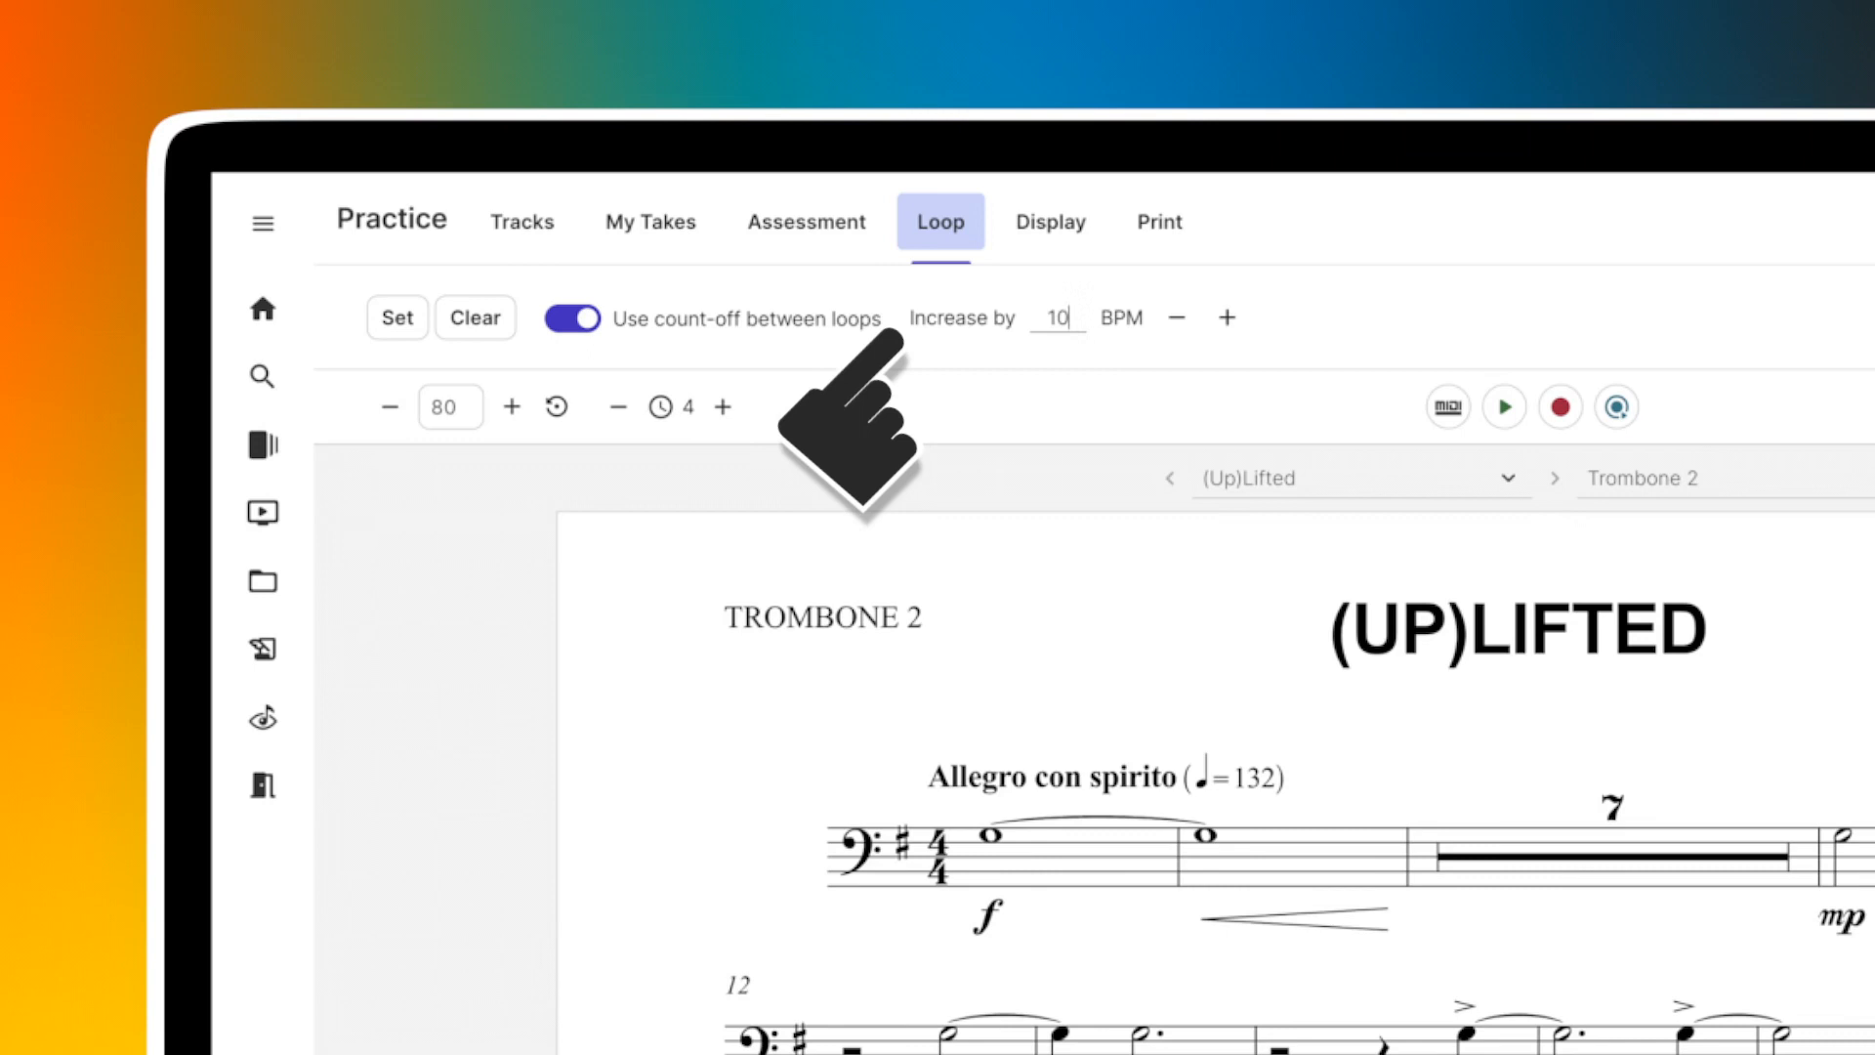
left_click(475, 322)
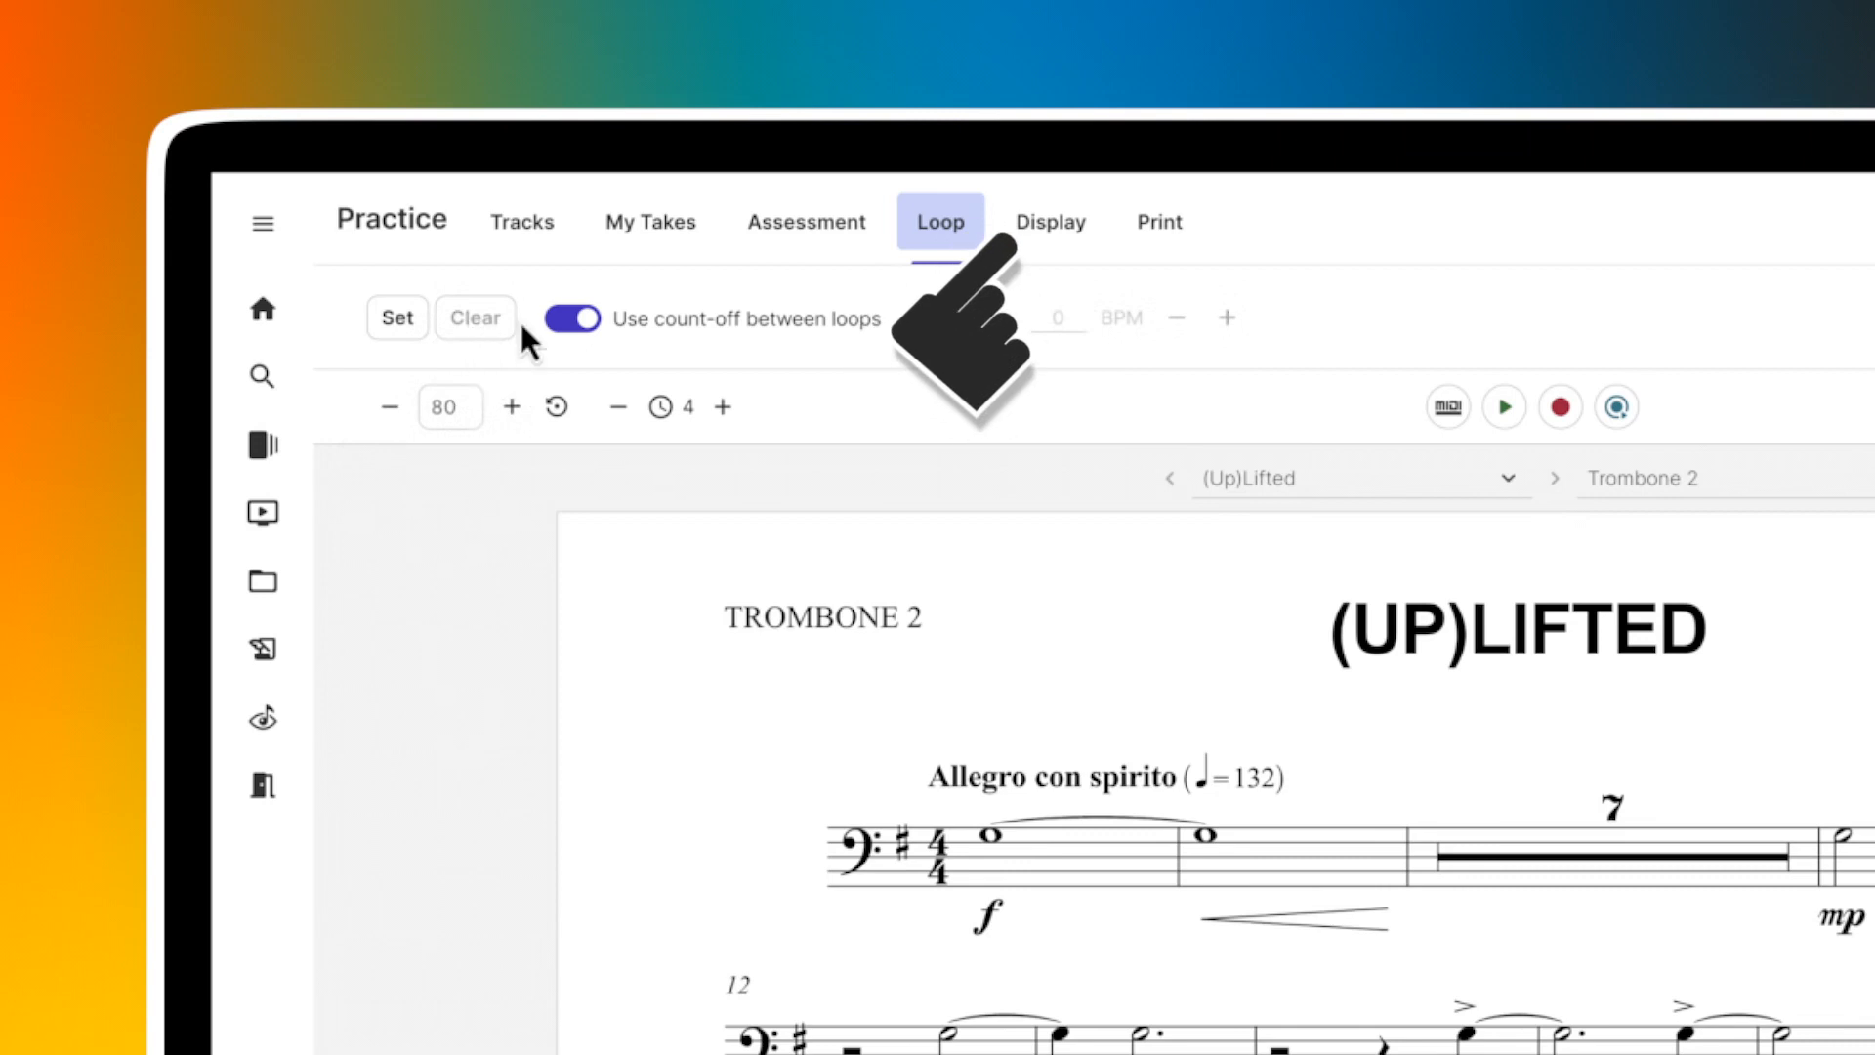
- Turn off Color Blind Mode and Highlight Measure in the display settings
left_click(1049, 232)
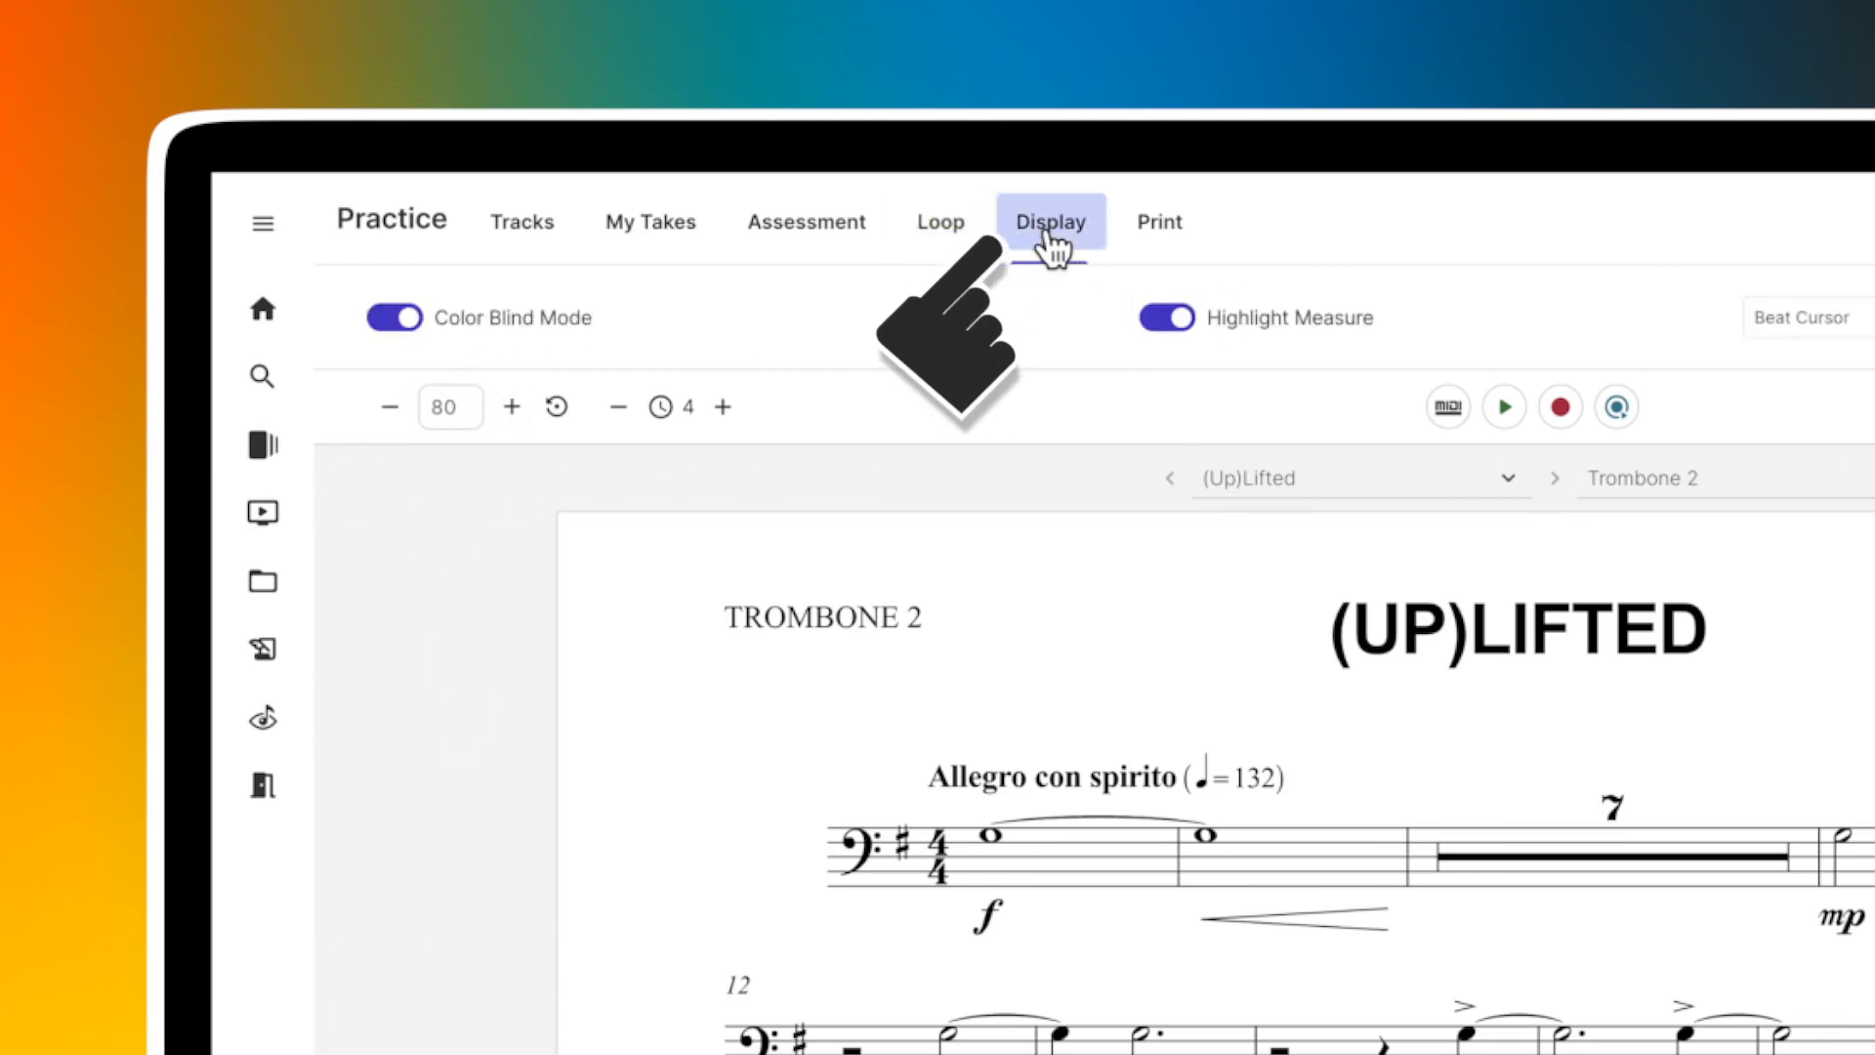
left_click(394, 318)
left_click(1167, 318)
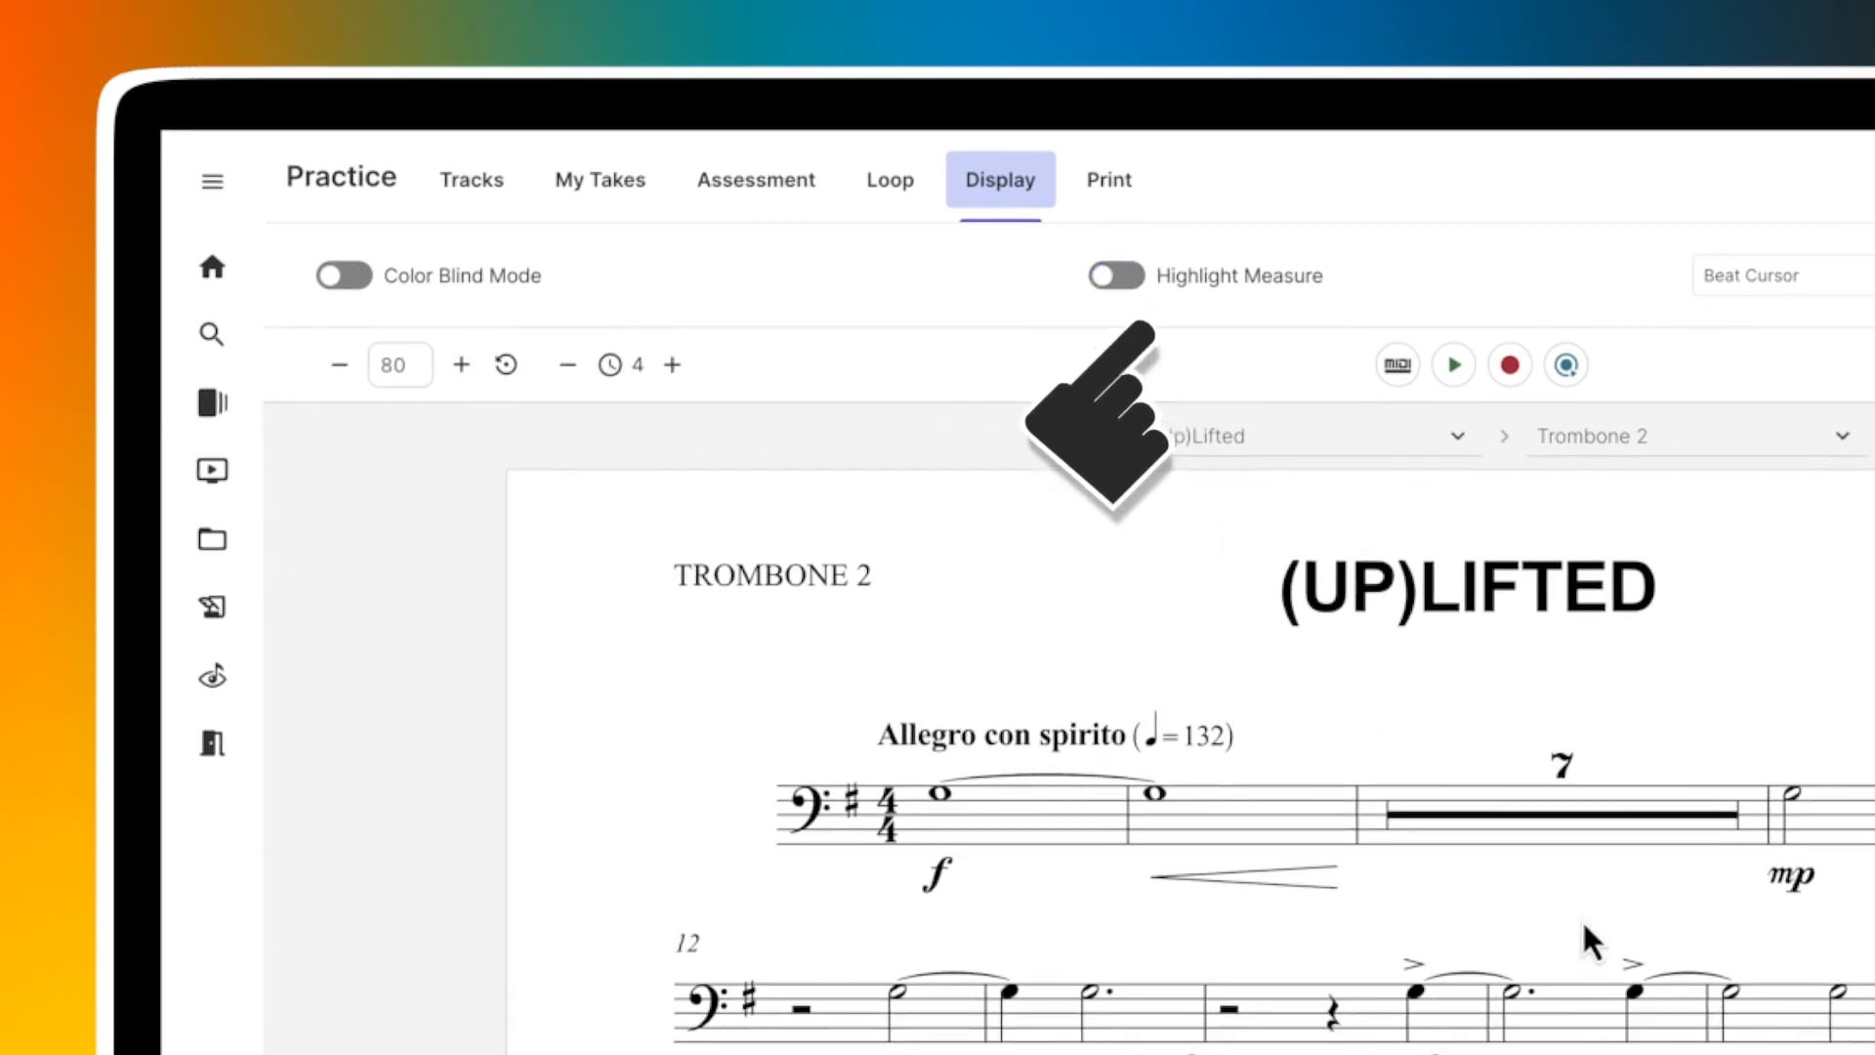
- Try Color Blind Mode on the assessed notes from measure 35 onward, and turn it back off
scroll(1455, 839, "down", 5)
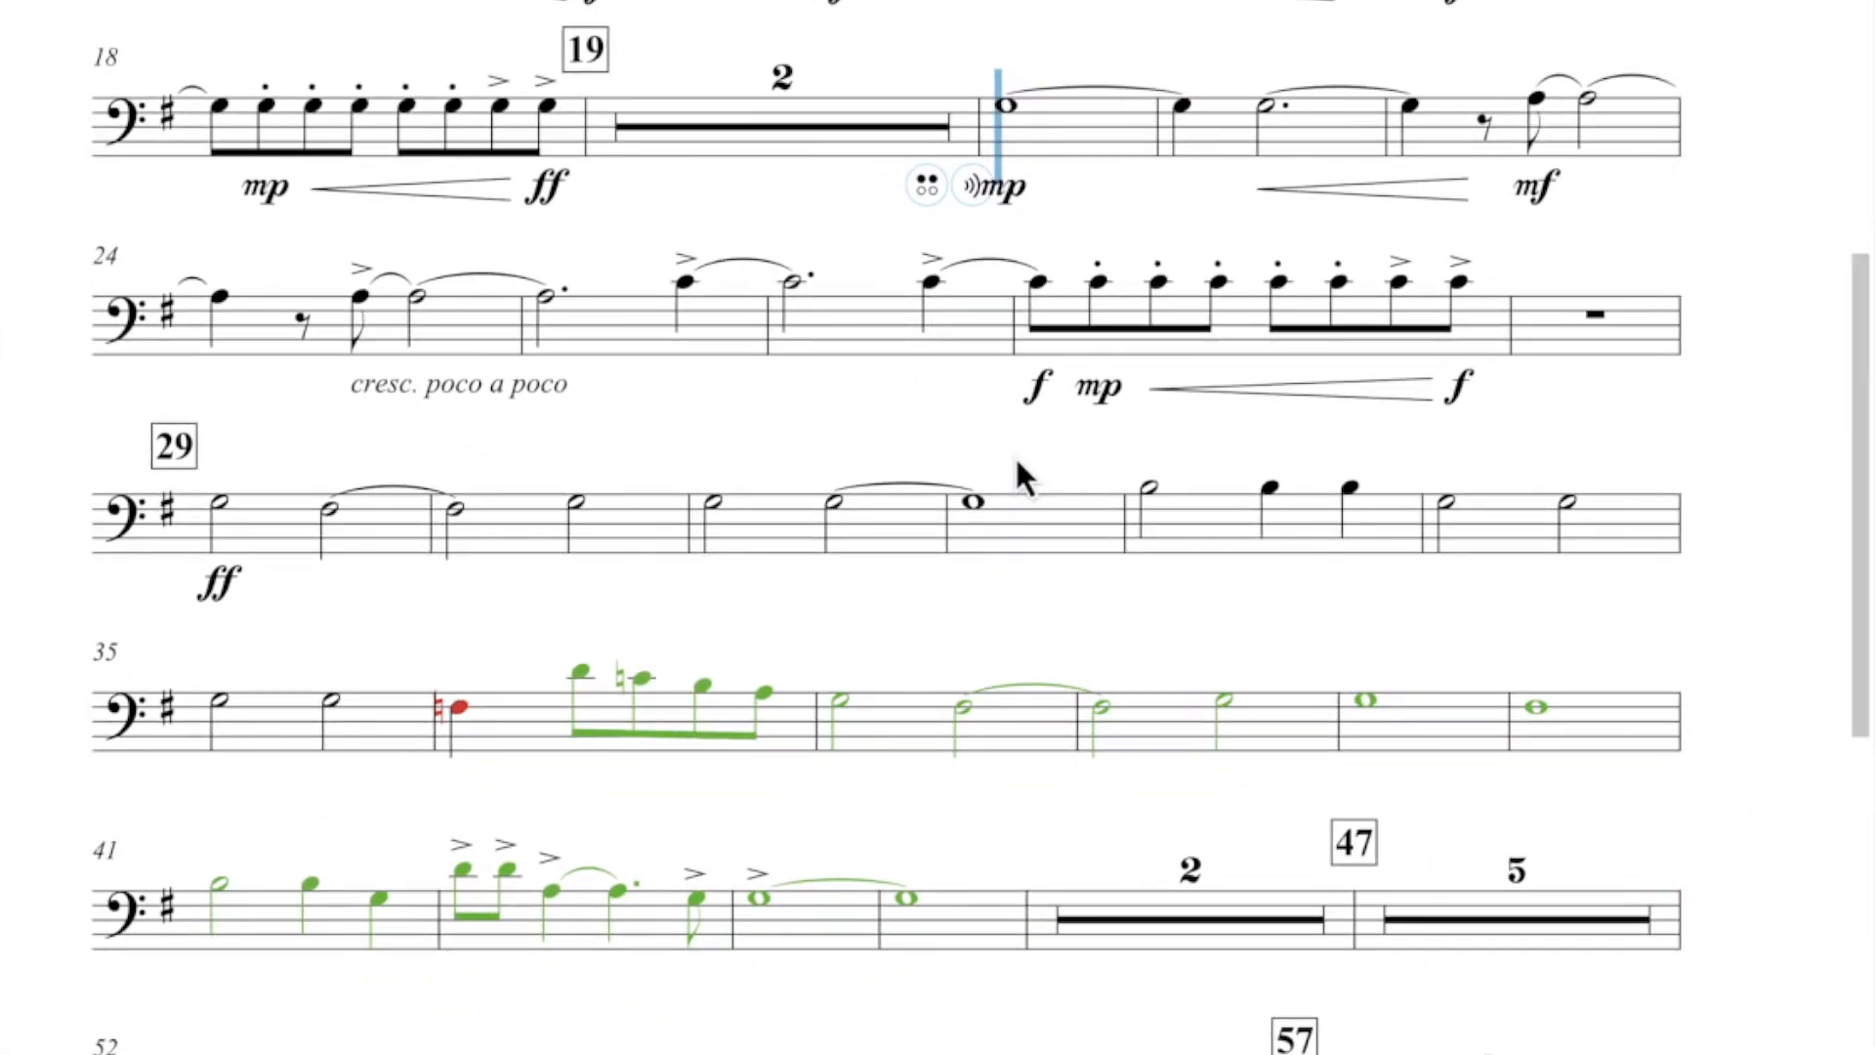
scroll(1147, 581, "down", 5)
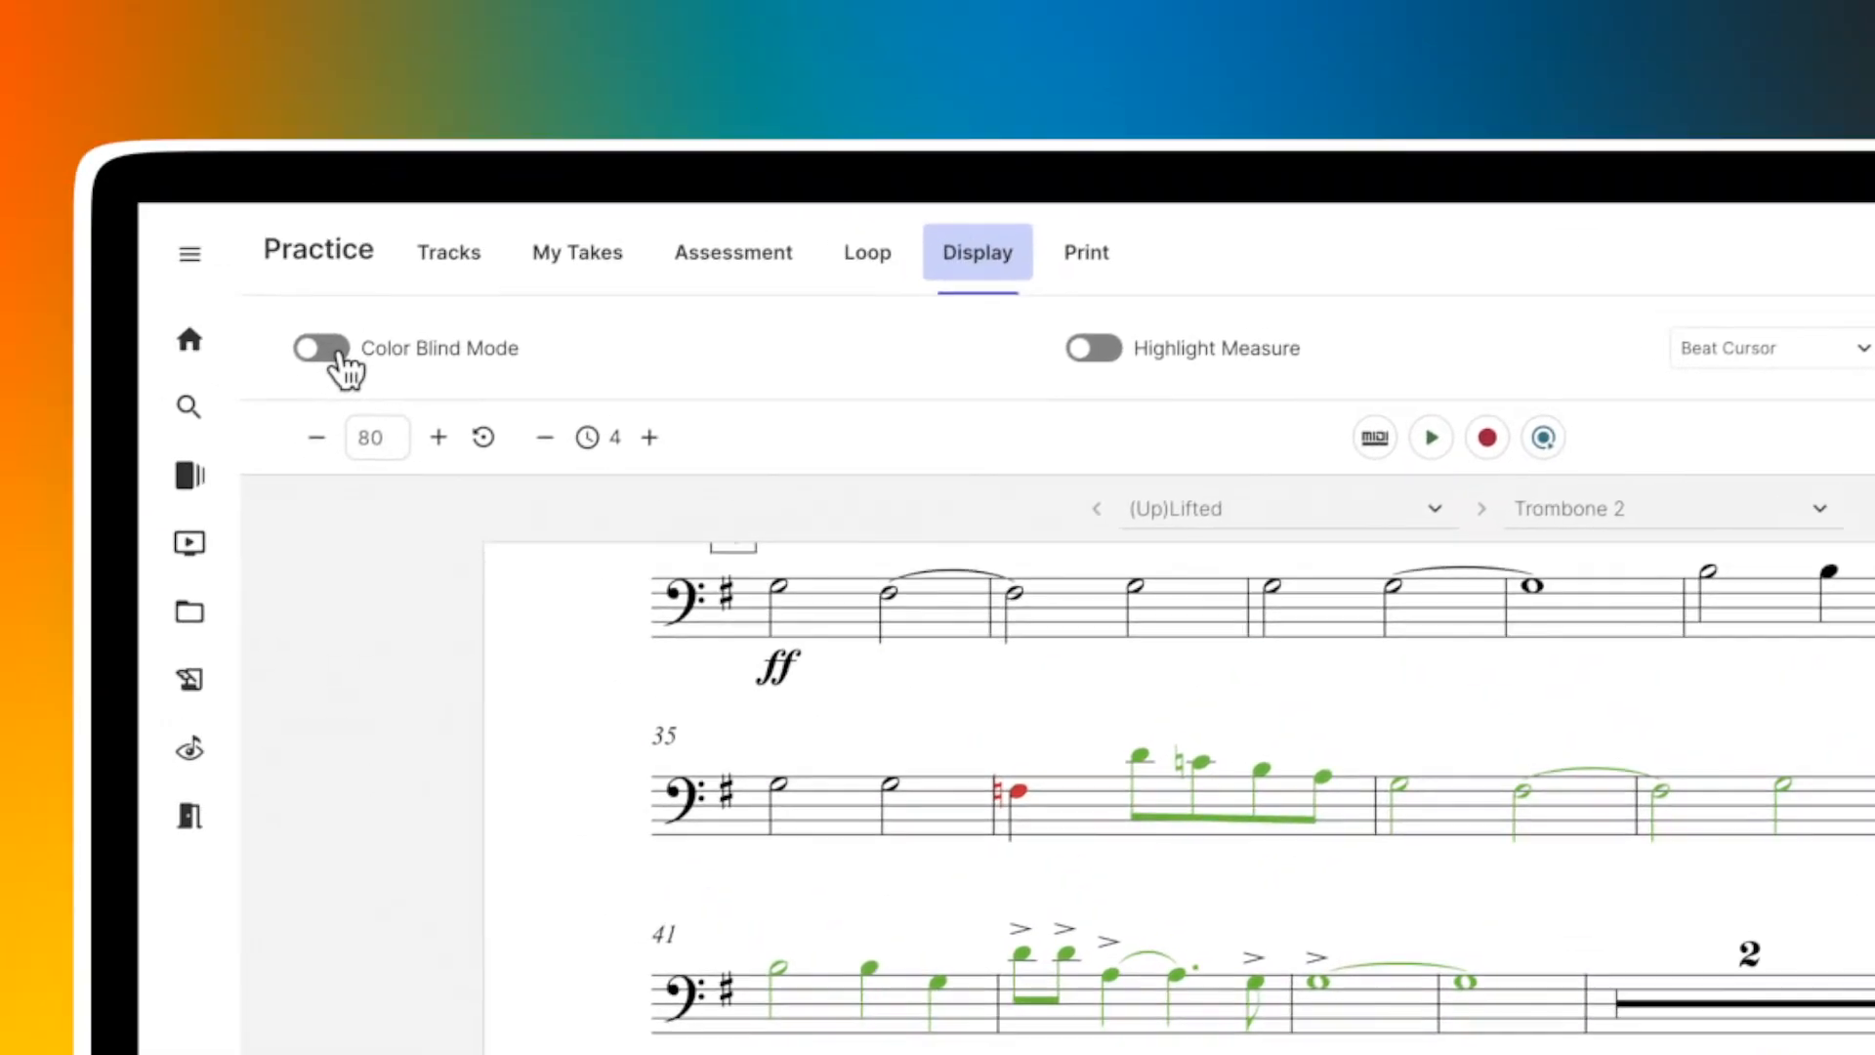
left_click(322, 349)
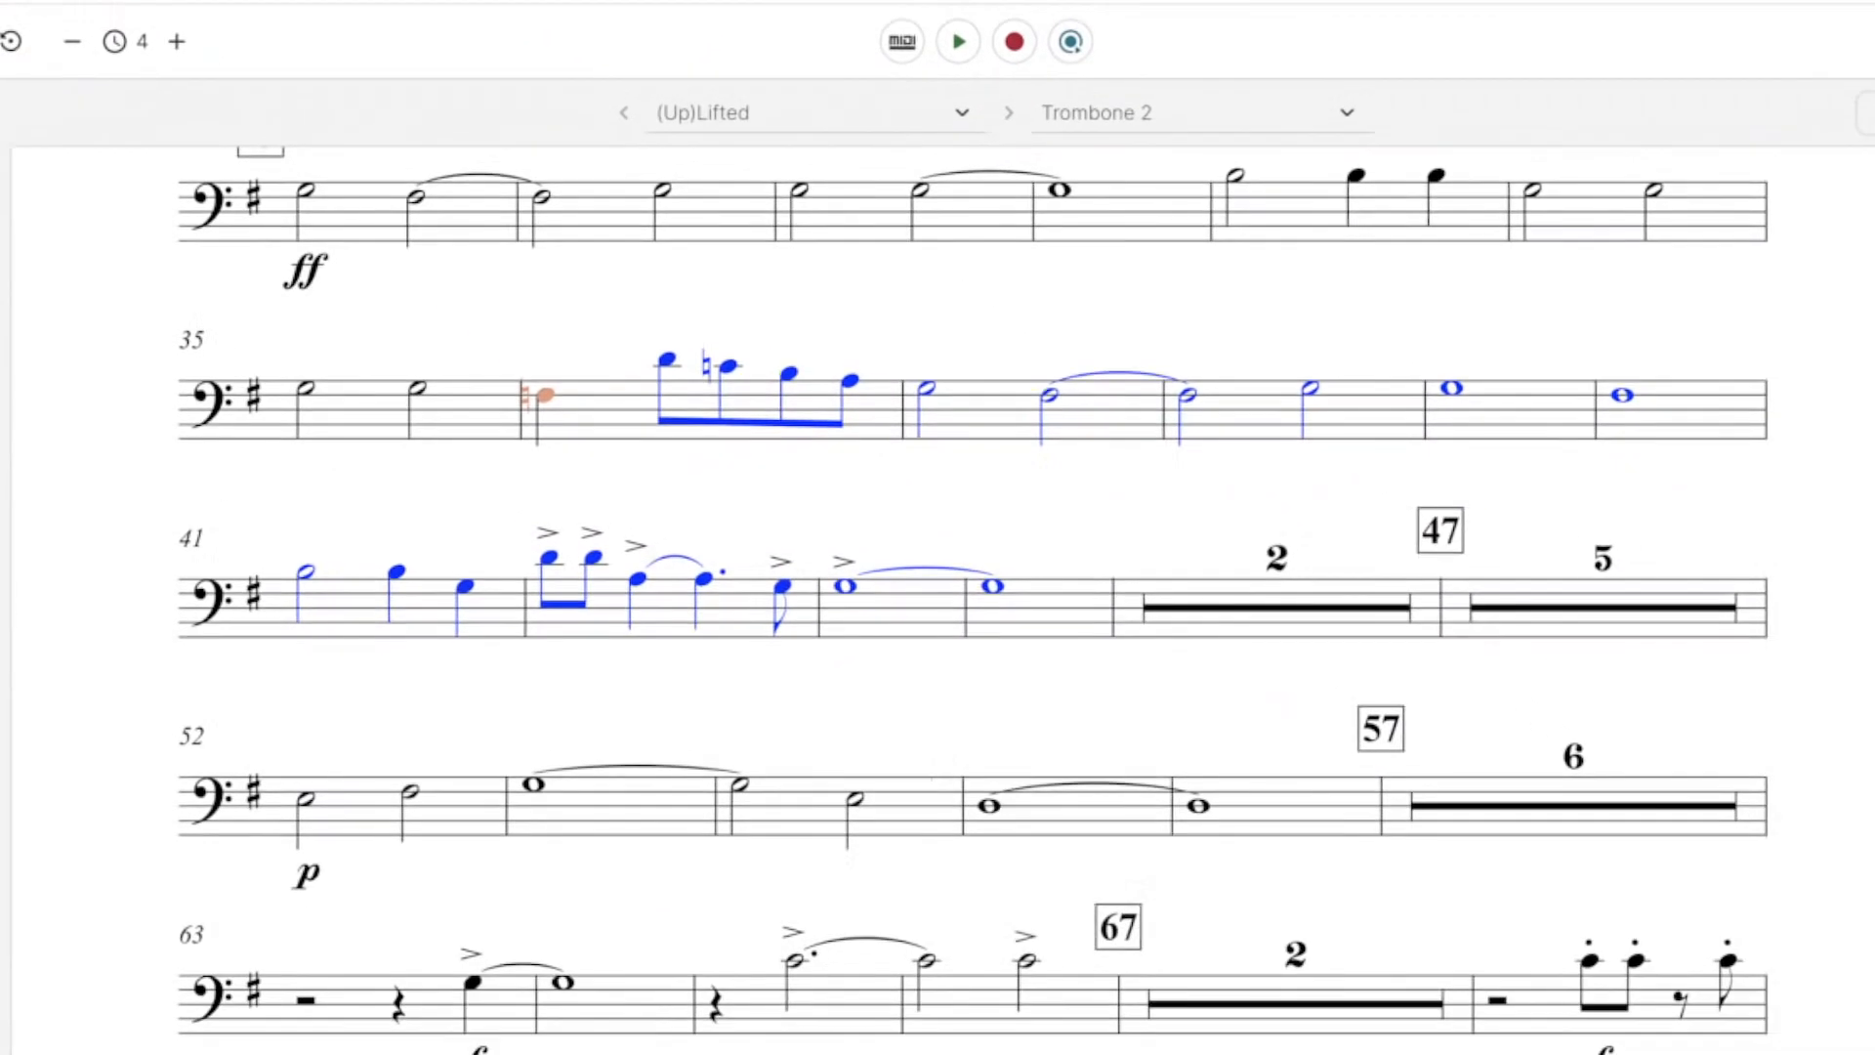
left_click(327, 349)
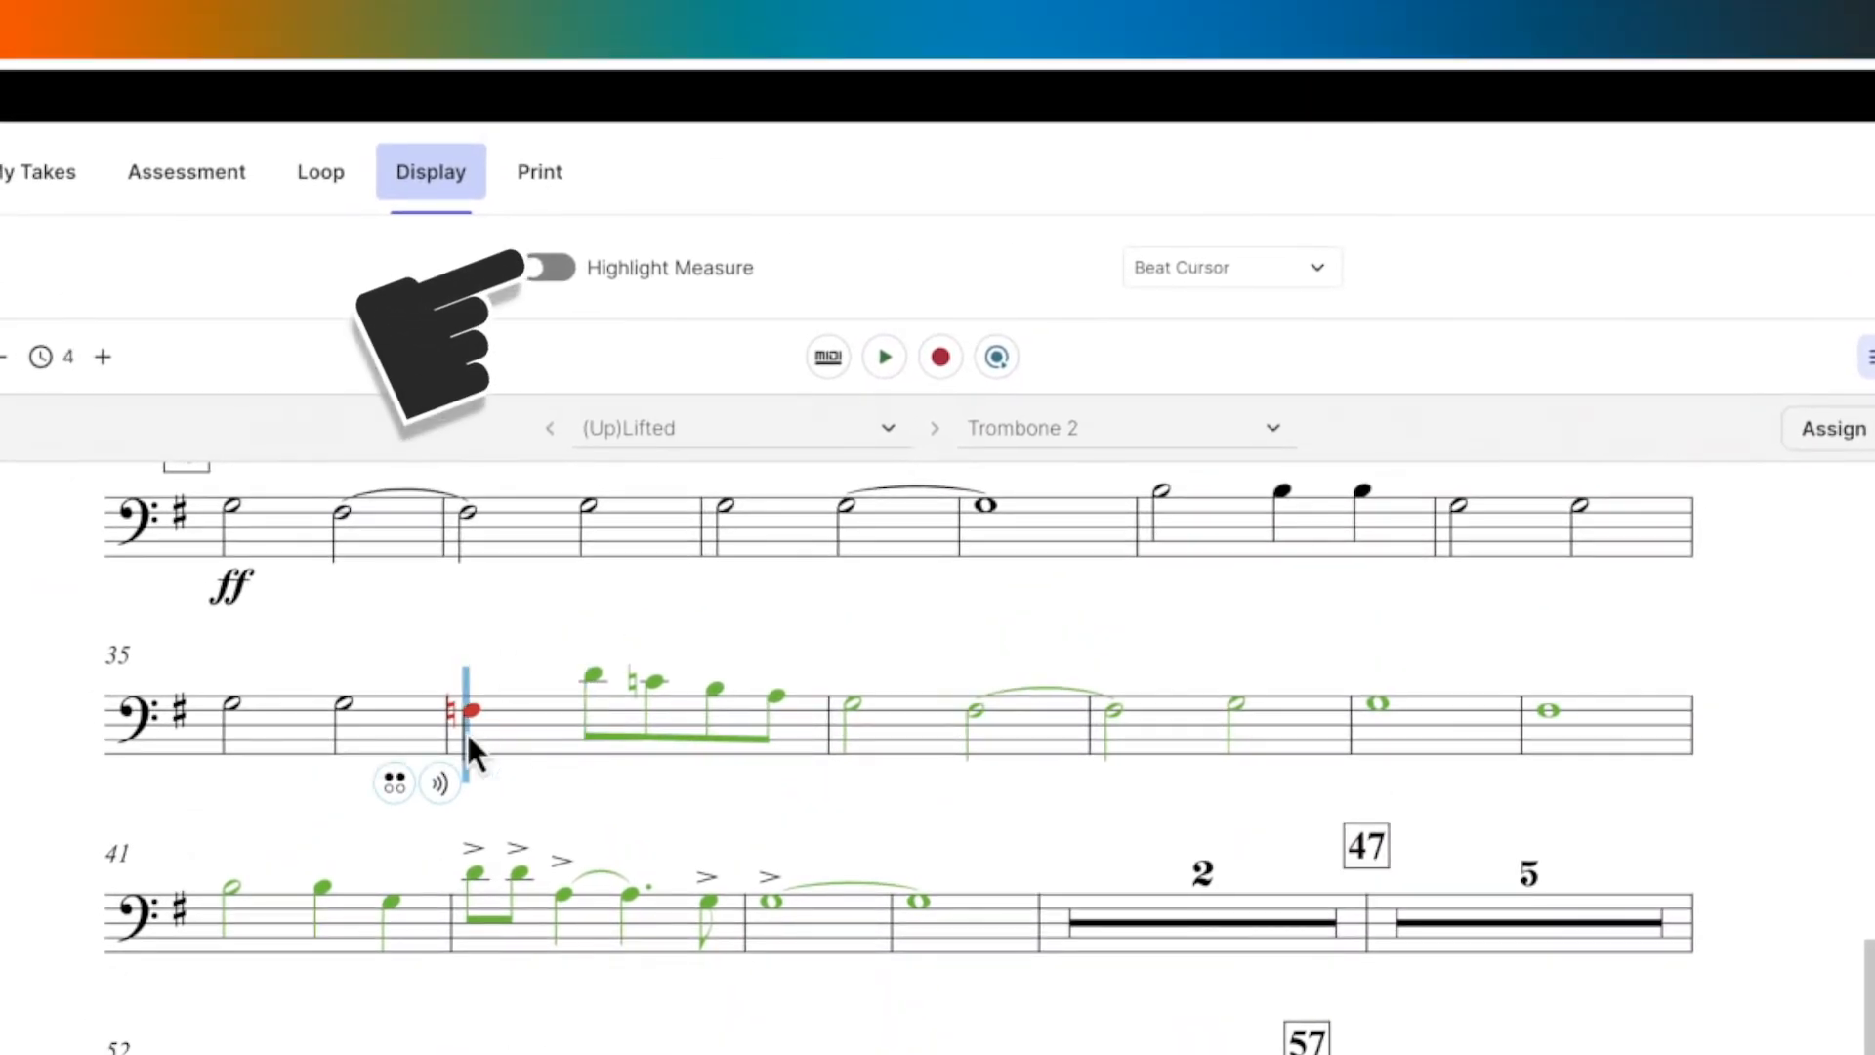
- Switch Highlight Measure on and back off, and select Flow Cursor as the cursor type
left_click(566, 270)
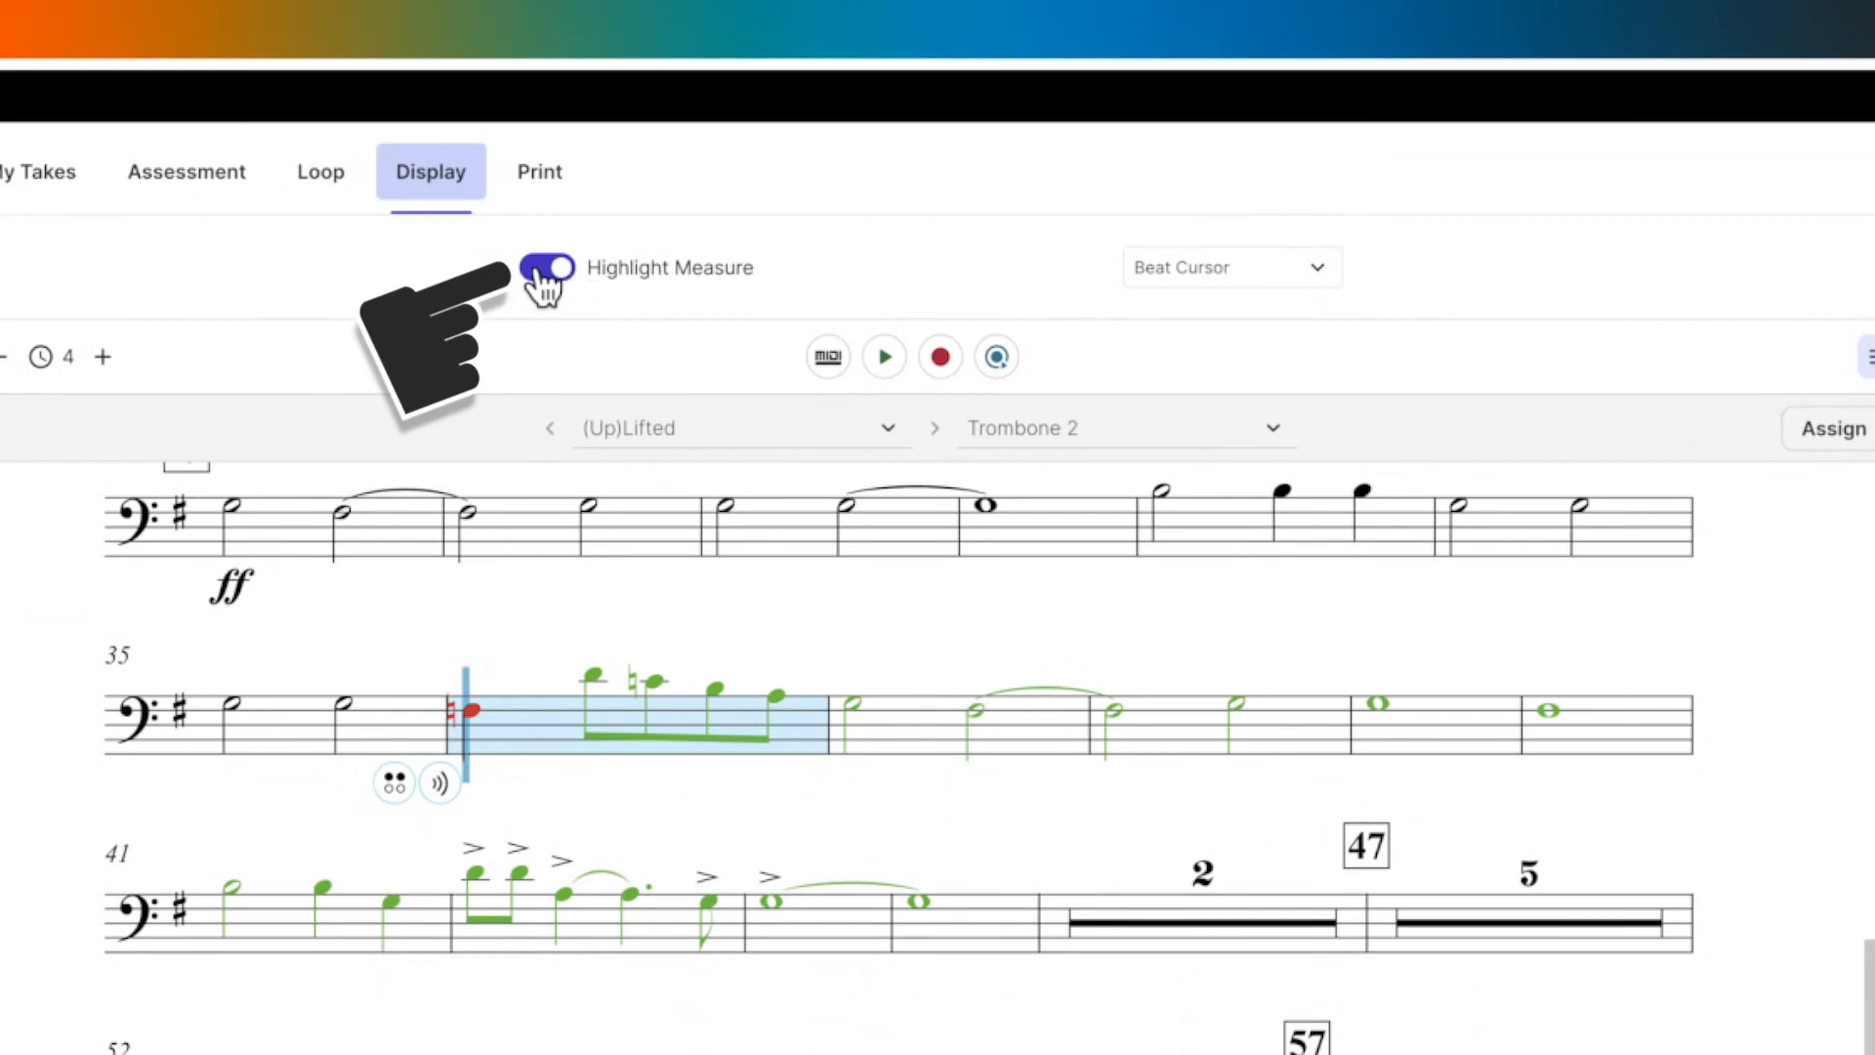
left_click(568, 274)
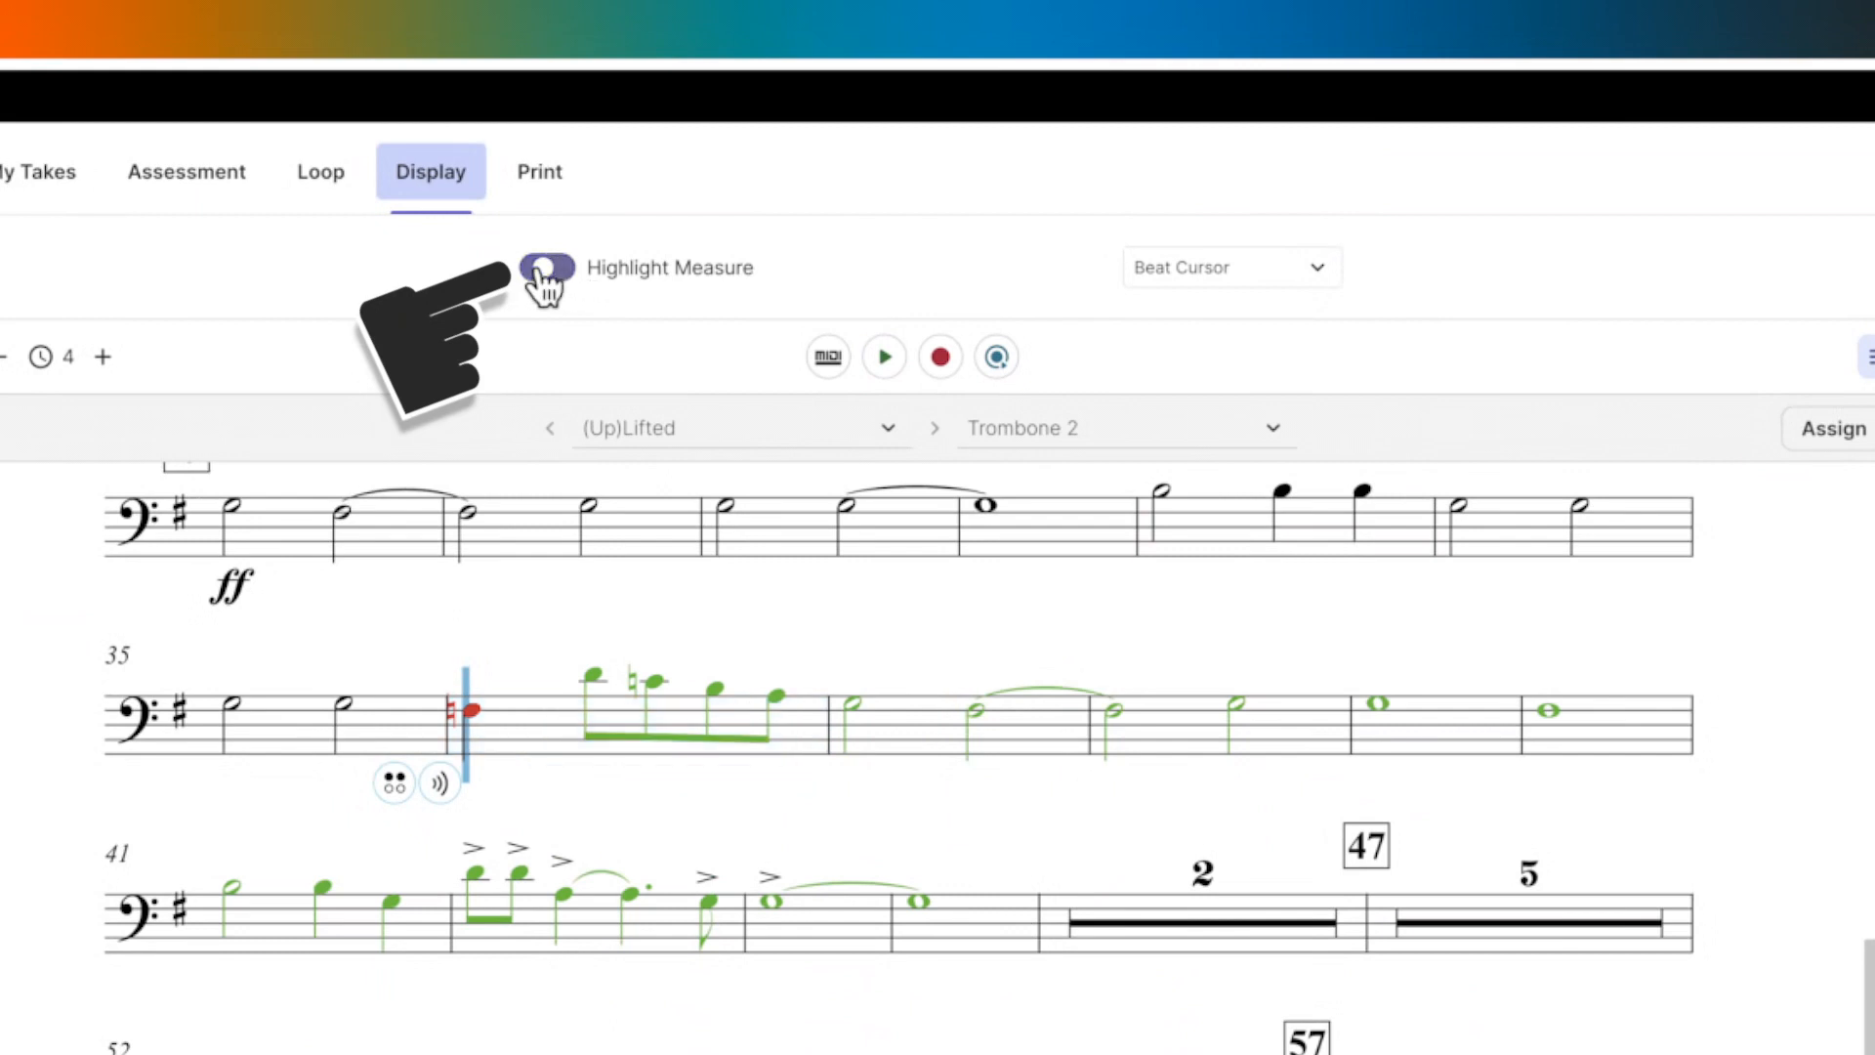
left_click(1285, 285)
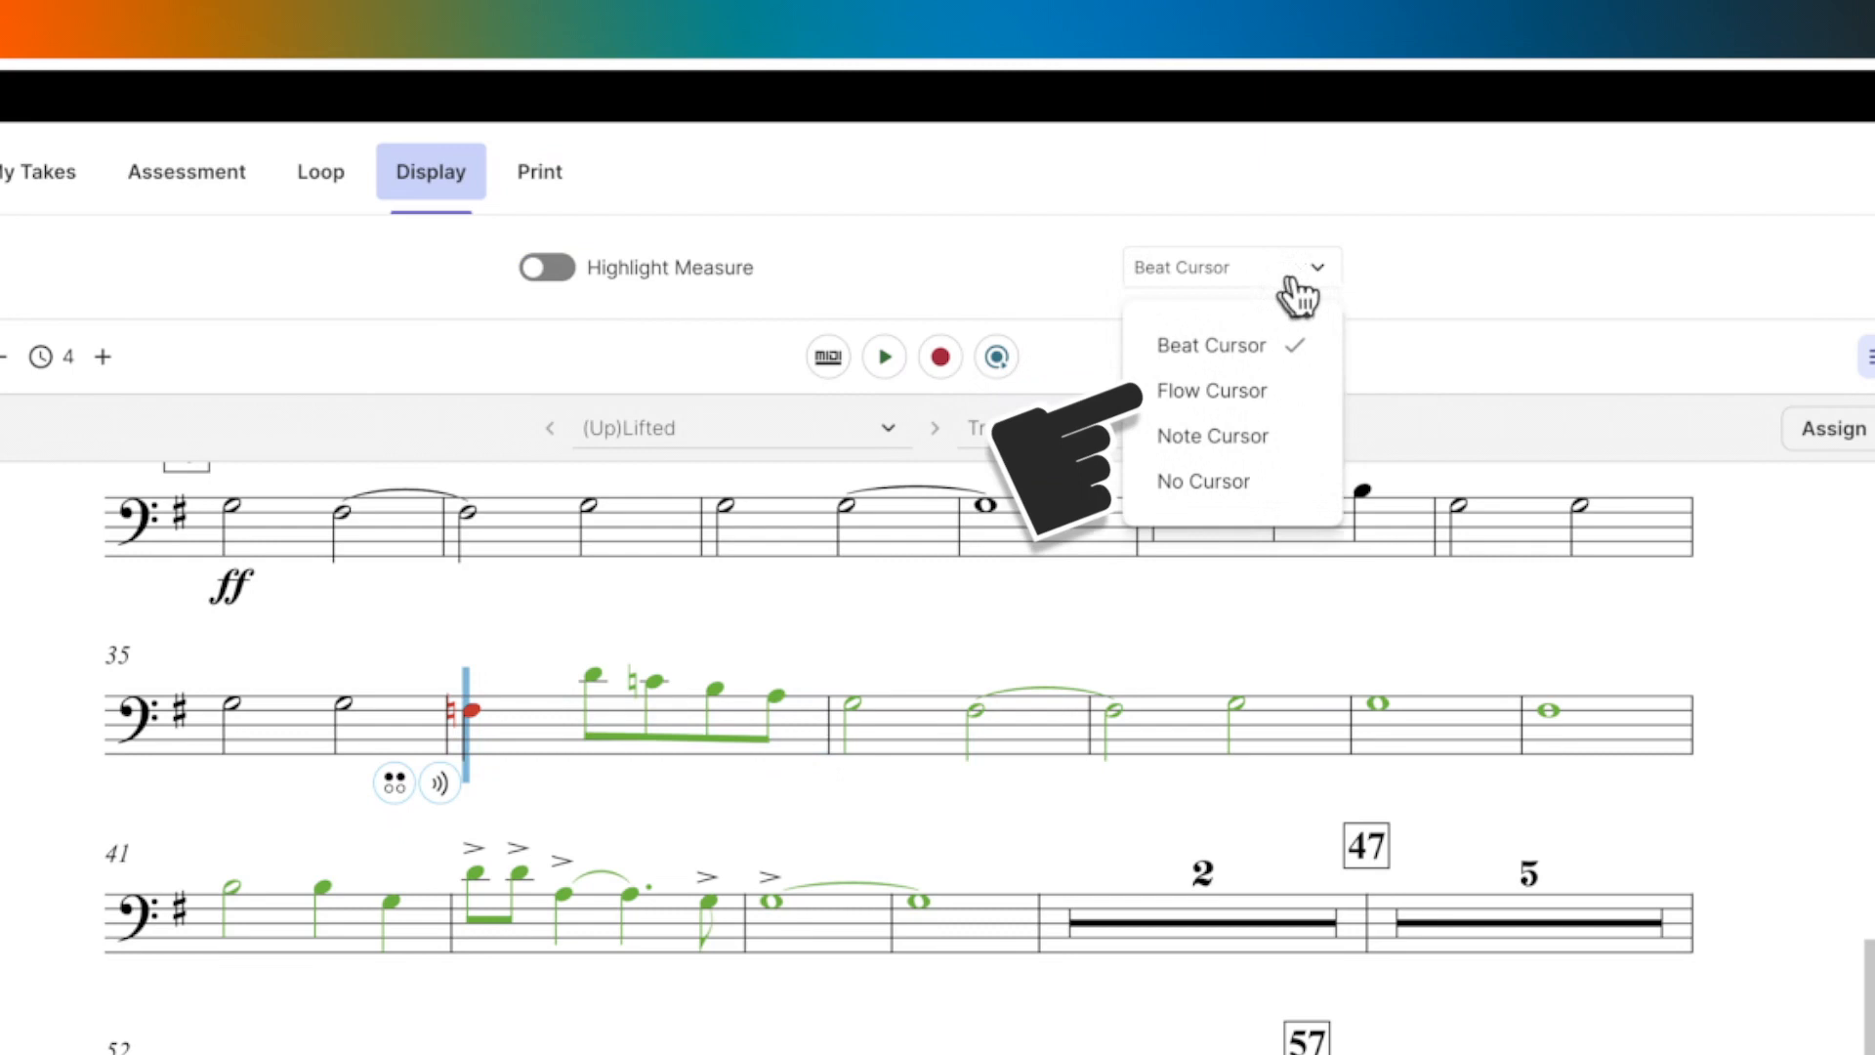
left_click(1284, 394)
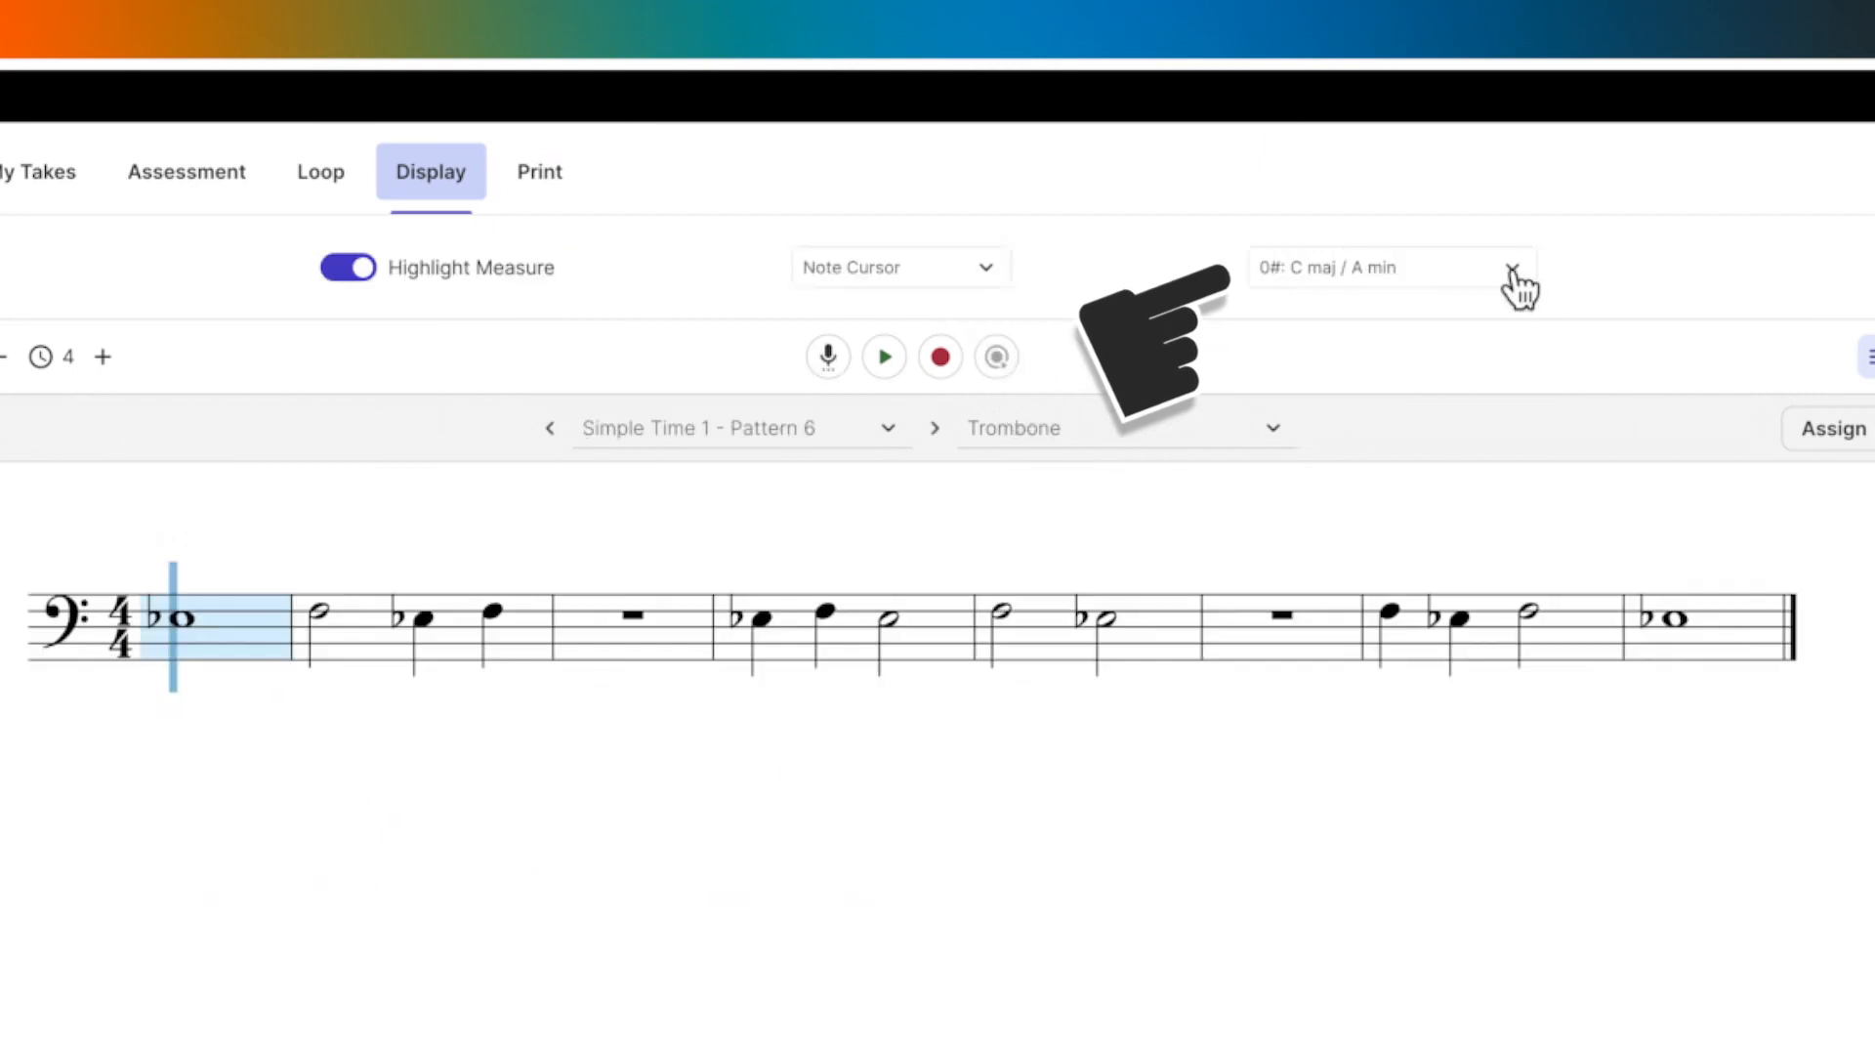
- Change the key of Simple Time 1 - Pattern 6 to 3b: Eb maj / C min, followed by 7b: Cb maj / Ab min
left_click(1514, 283)
left_click(1404, 461)
left_click(1398, 283)
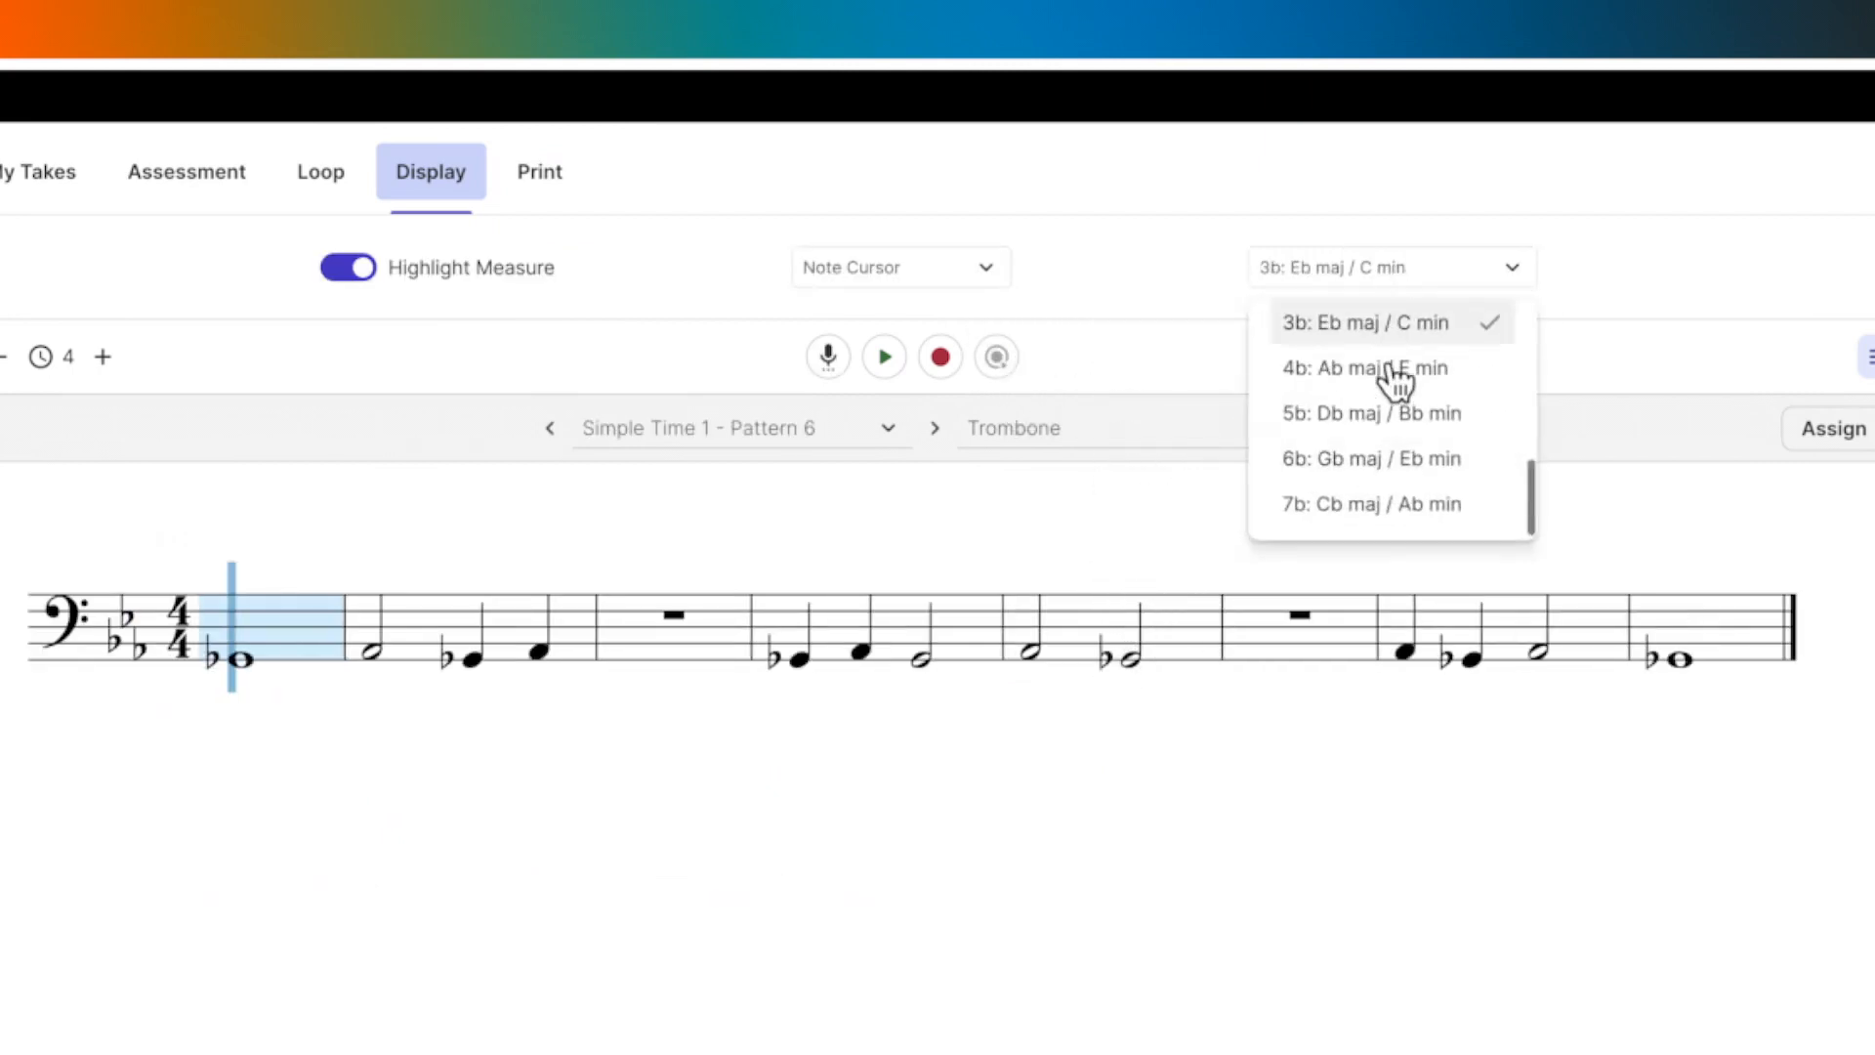
left_click(1382, 498)
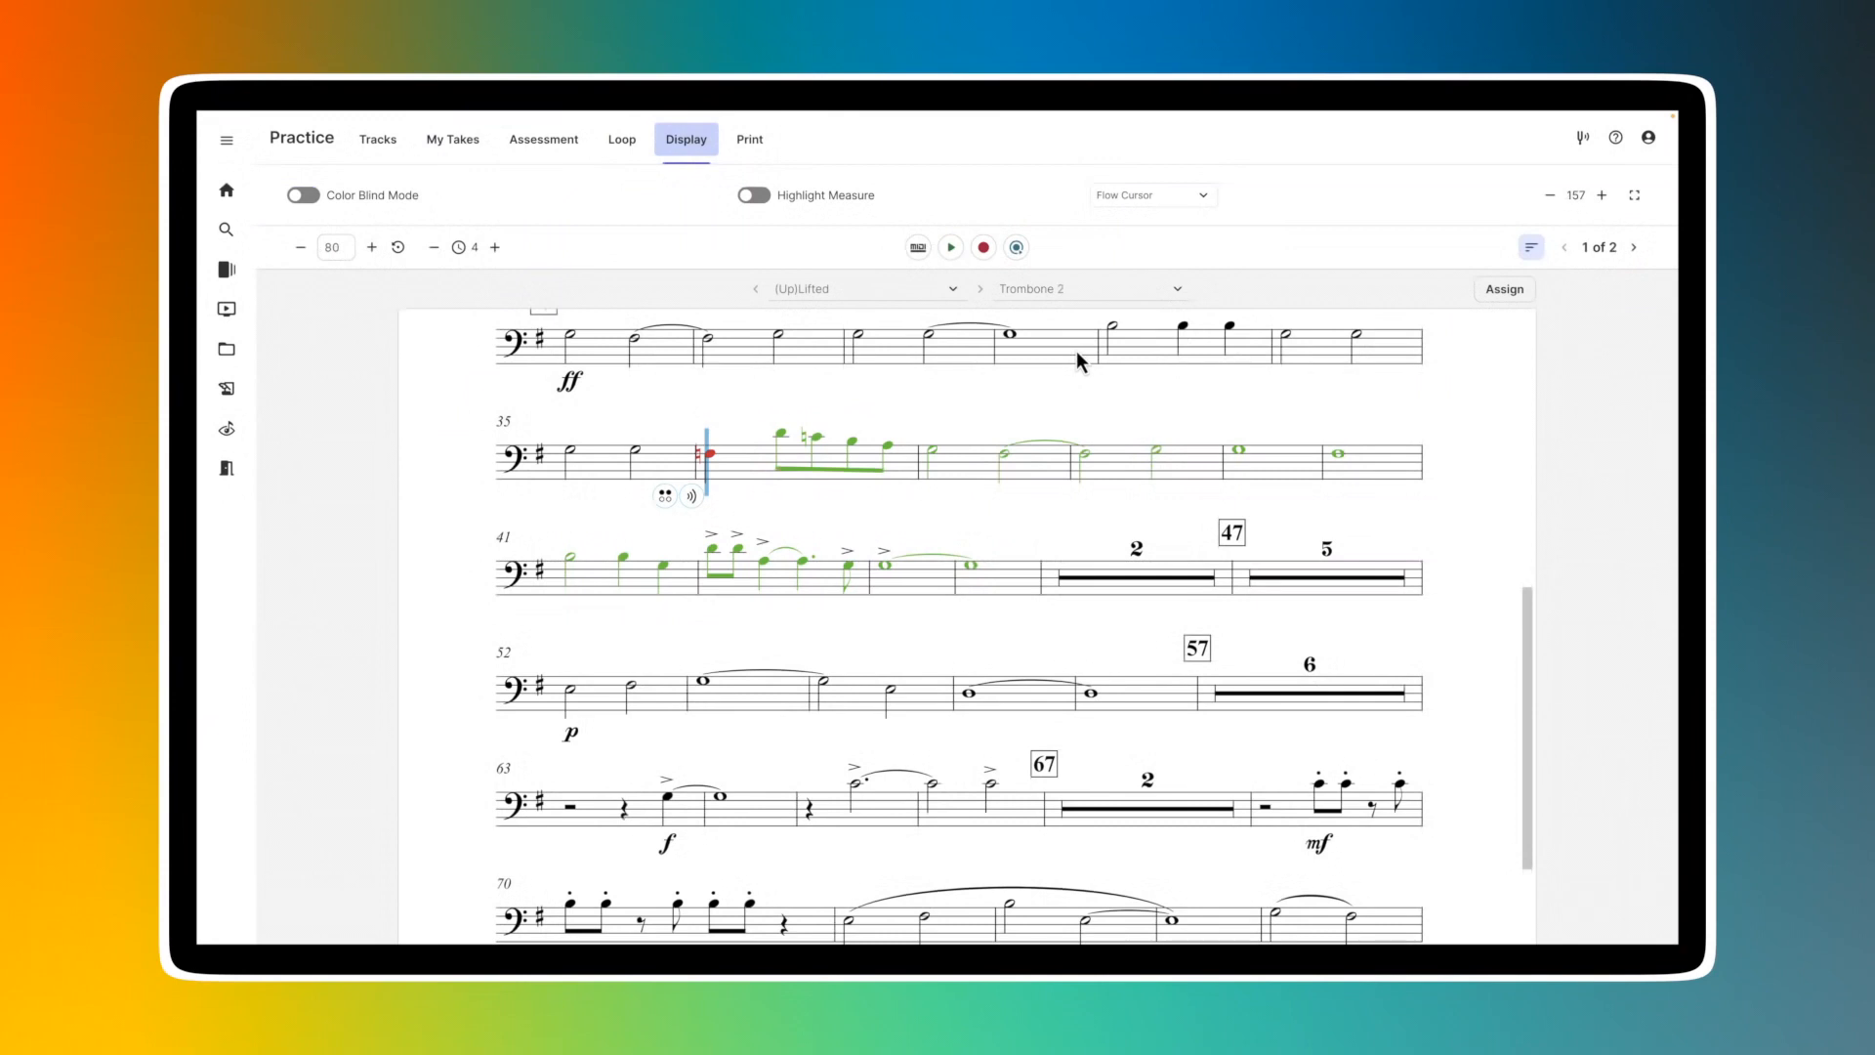
- Enlarge the (Up)Lifted notation to a zoom of 168, and reduce it back through 157 to a smaller size
left_click(1601, 199)
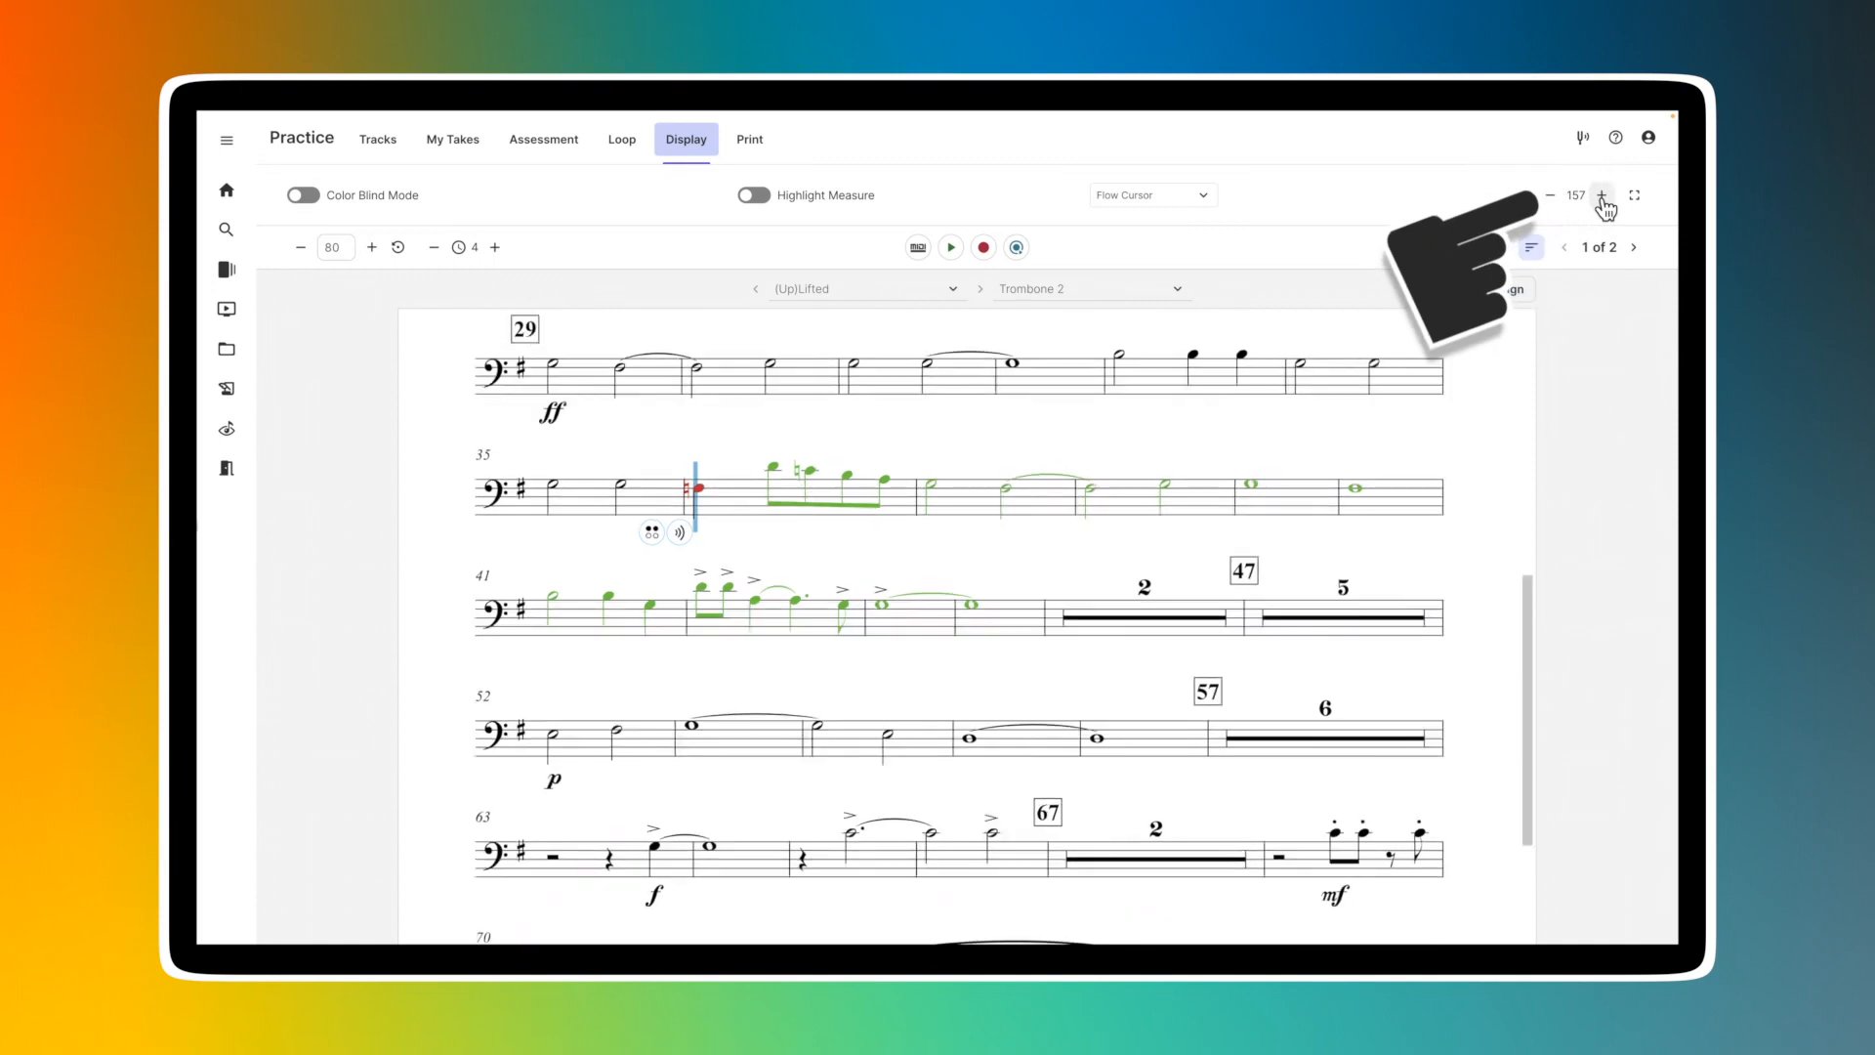
left_click(1601, 199)
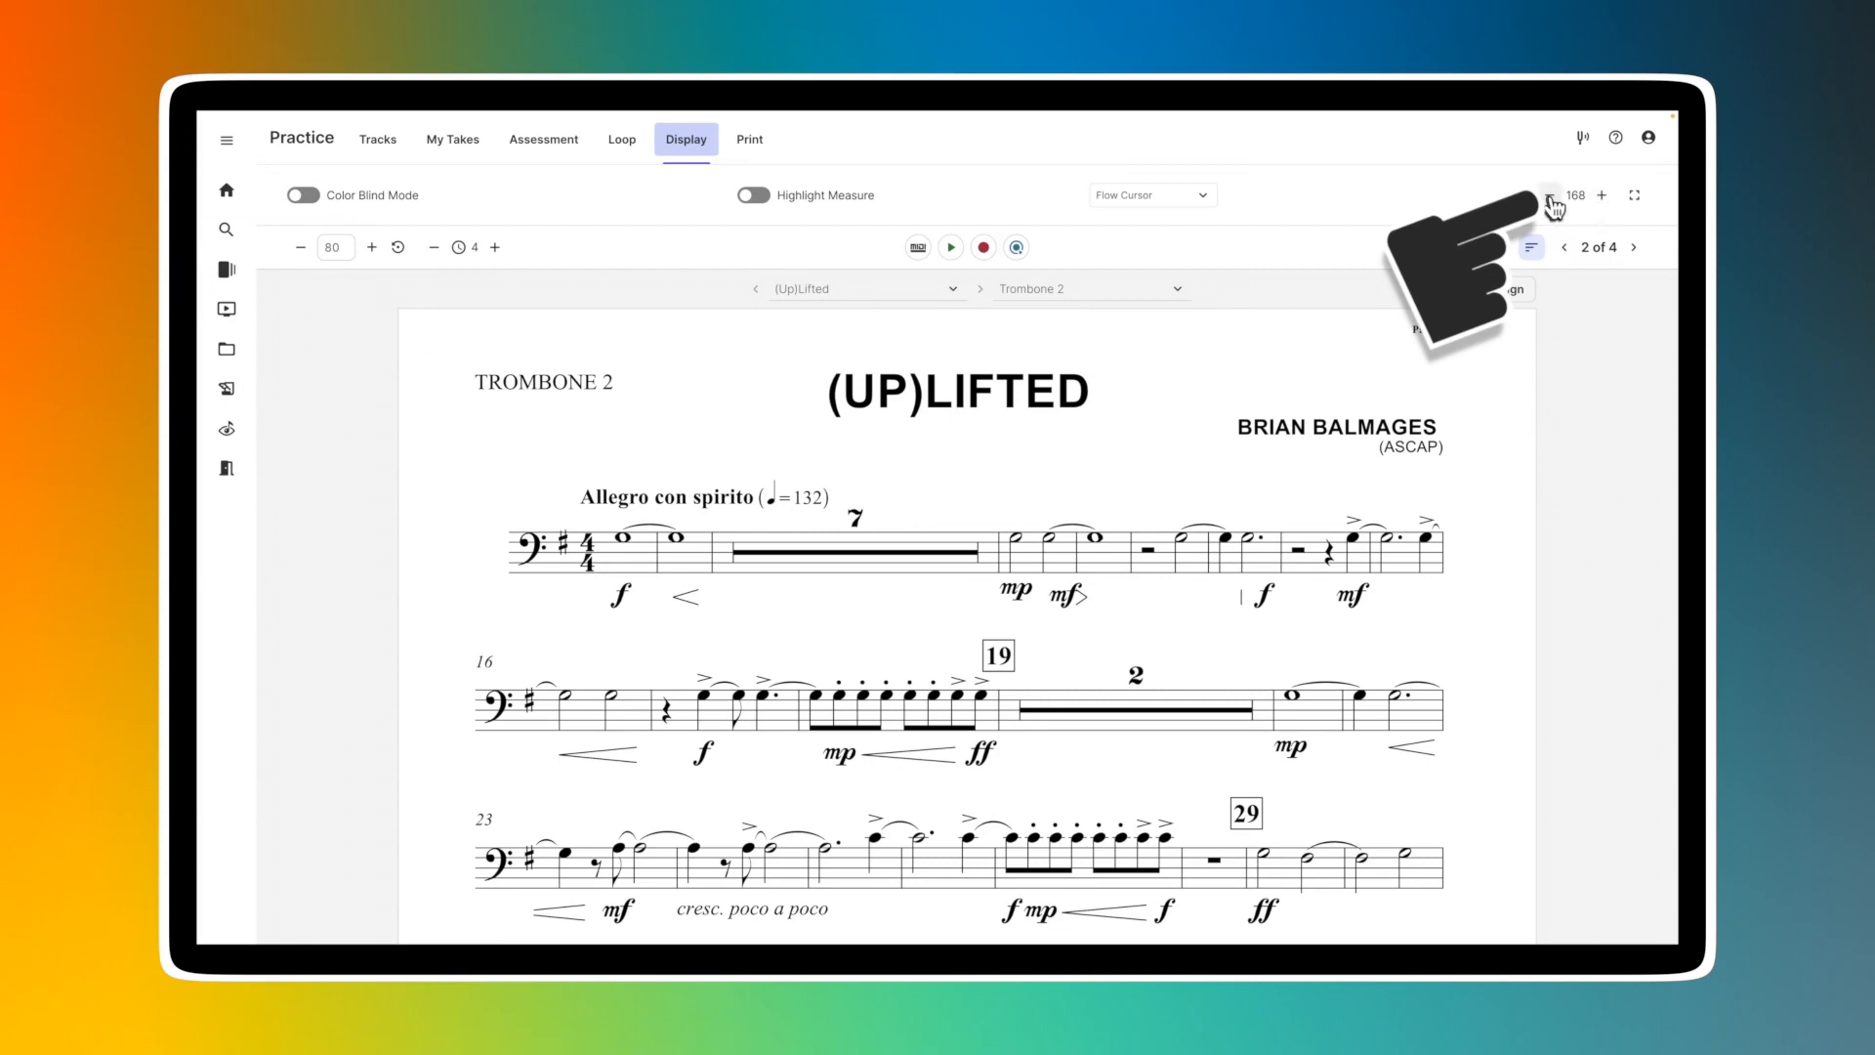
left_click(1550, 196)
left_click(1550, 196)
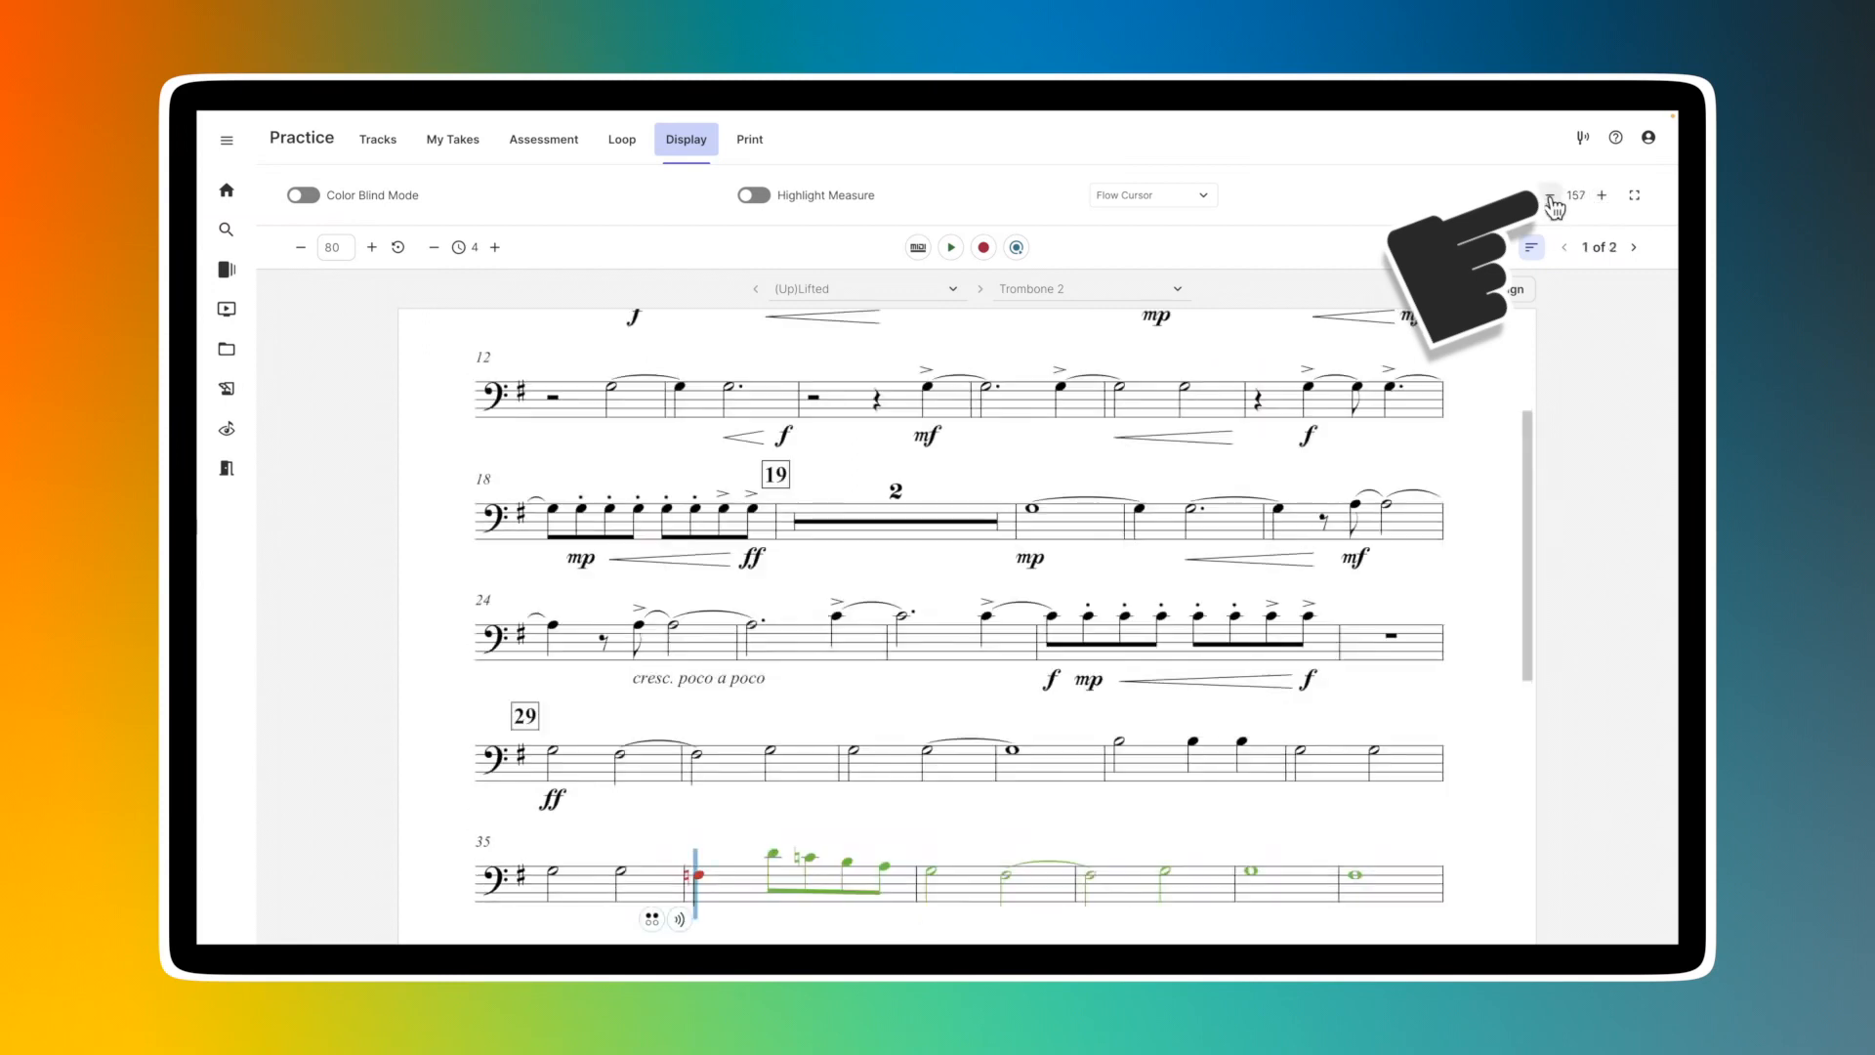
left_click(1550, 196)
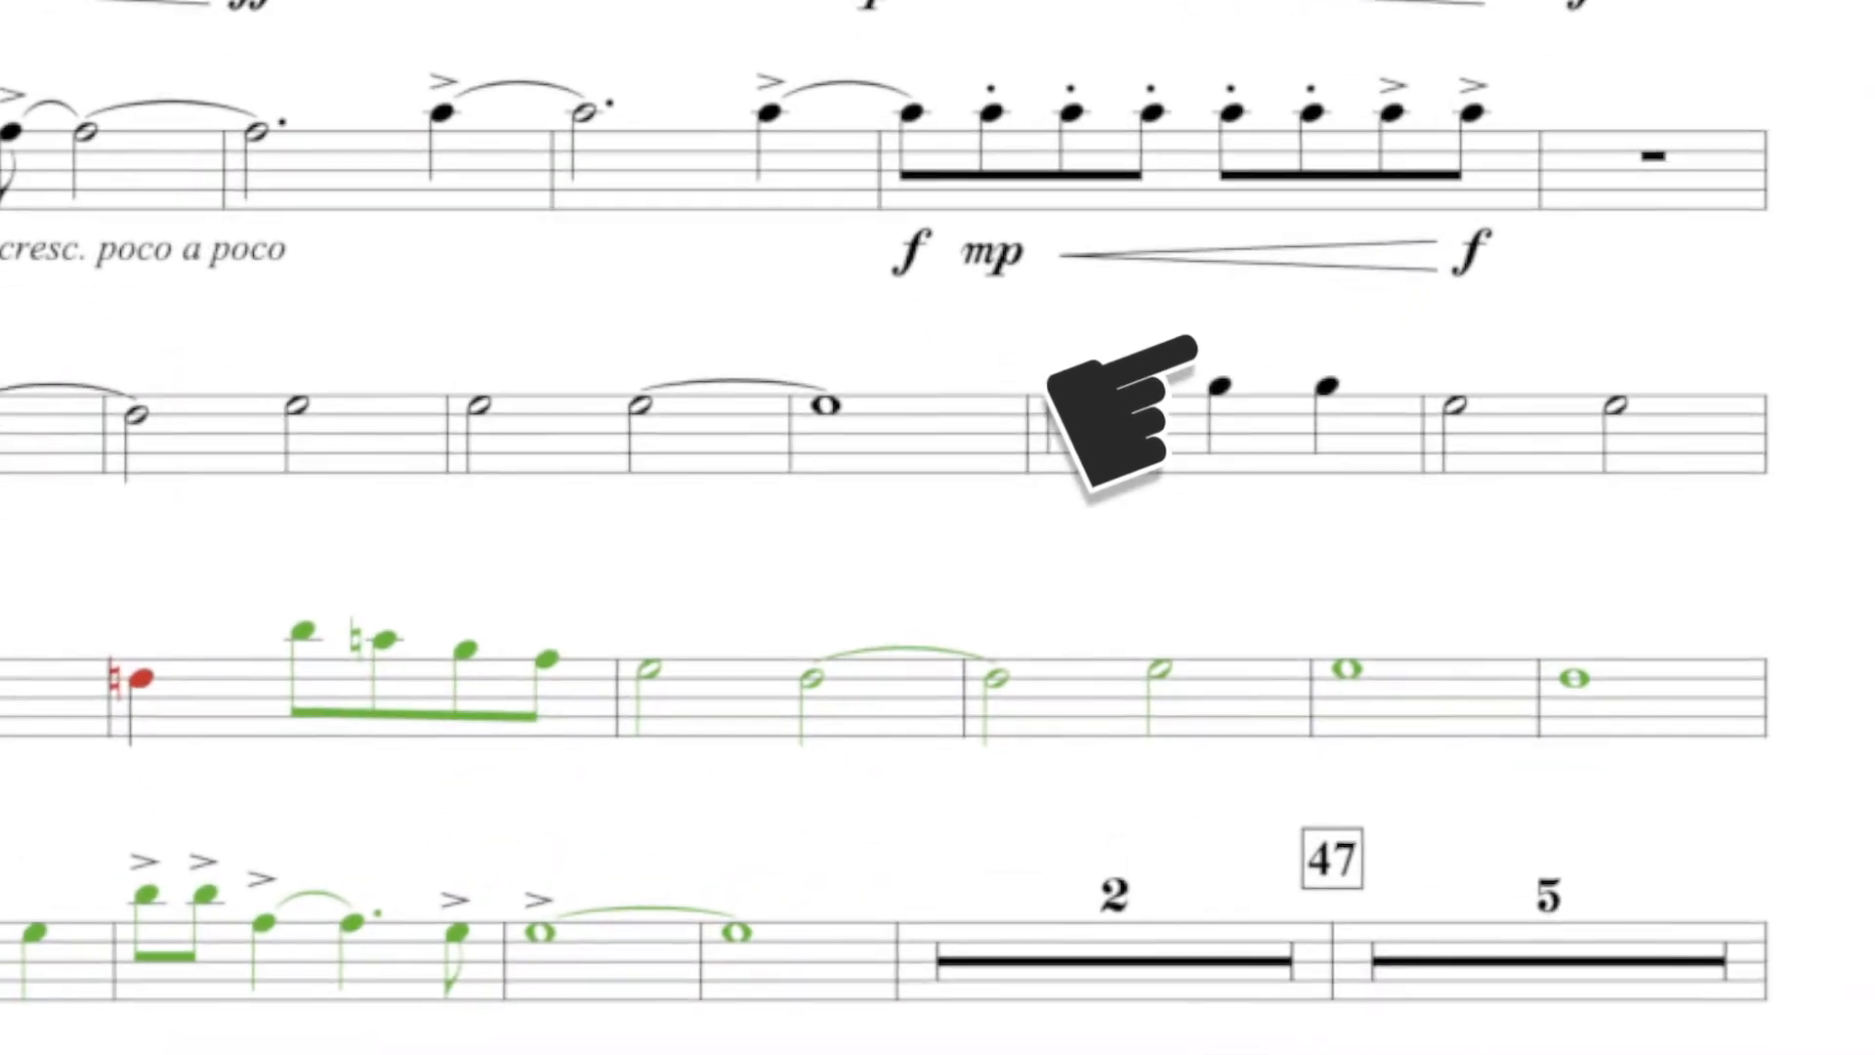
- Show the trombone slide position for the first note of measure 33, and move the cursor to the first note of measure 34
left_click(1079, 553)
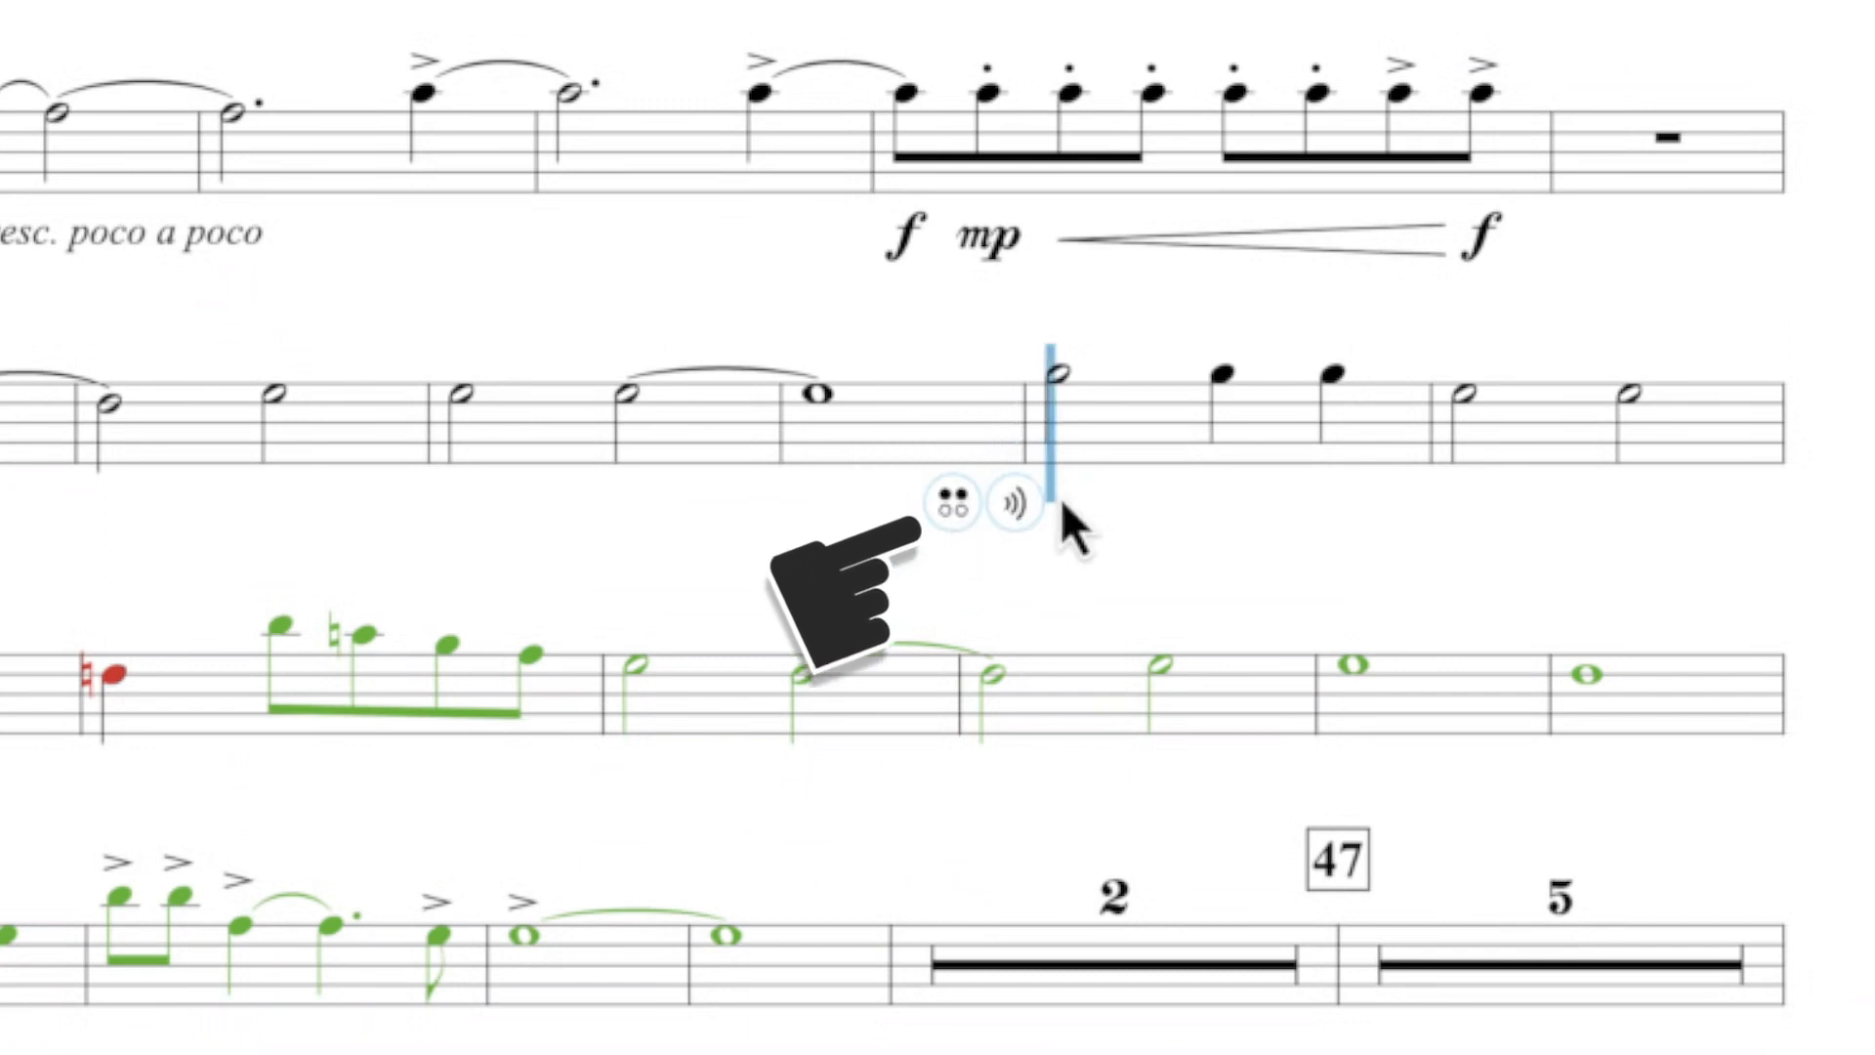
left_click(953, 520)
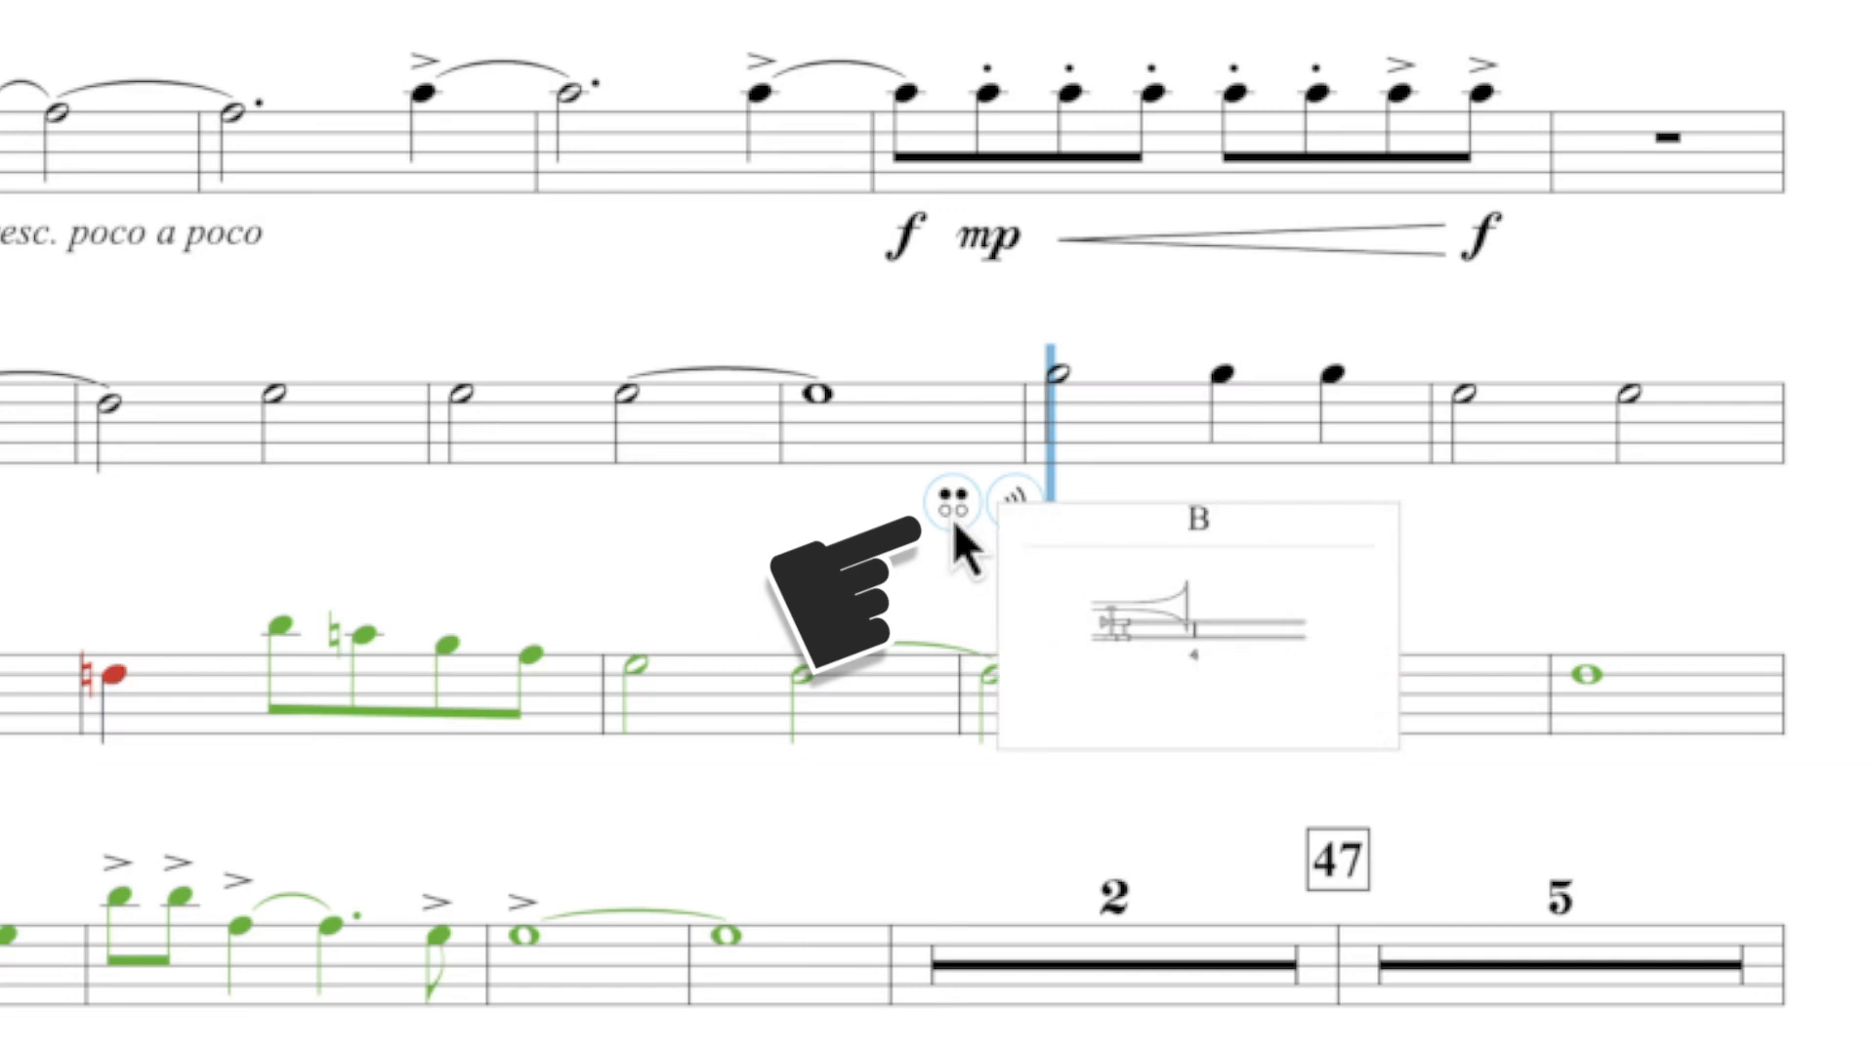
left_click(1447, 541)
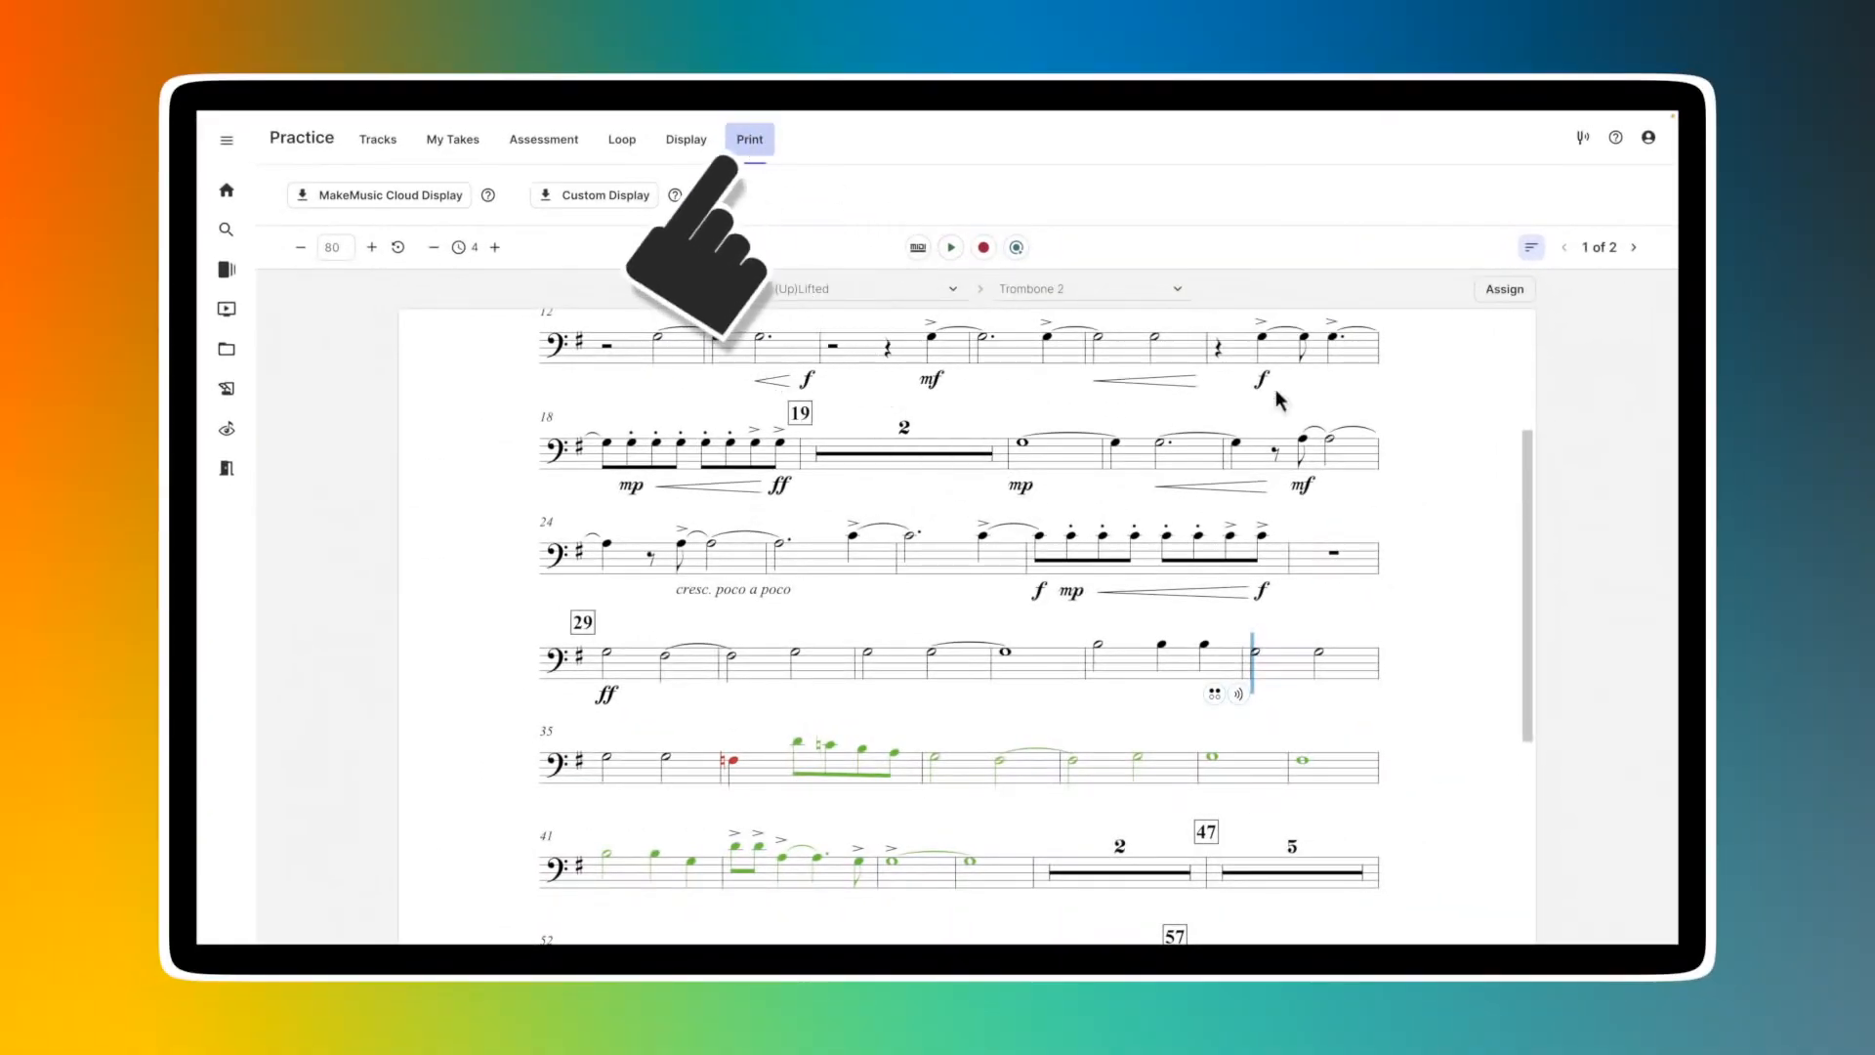
- Download the Trombone 2 part of (Up)Lifted as a PDF in the MakeMusic Cloud Display version
left_click(376, 195)
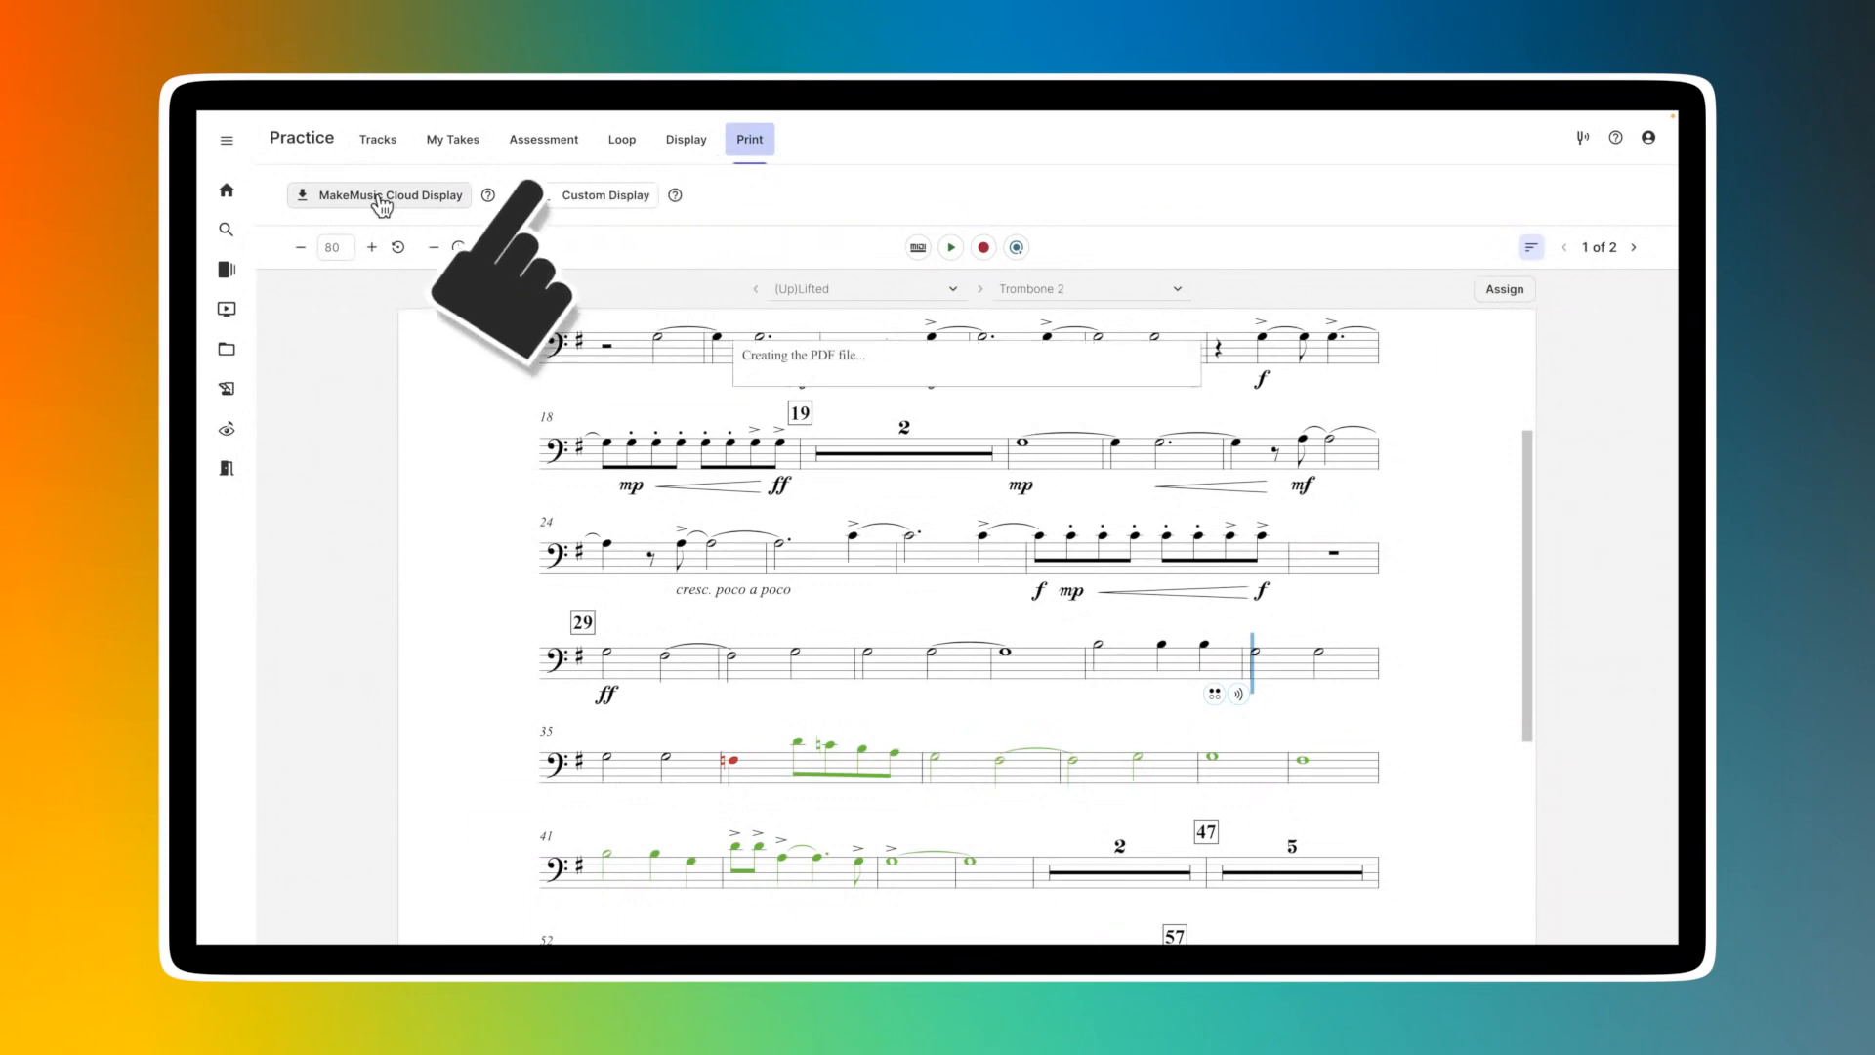